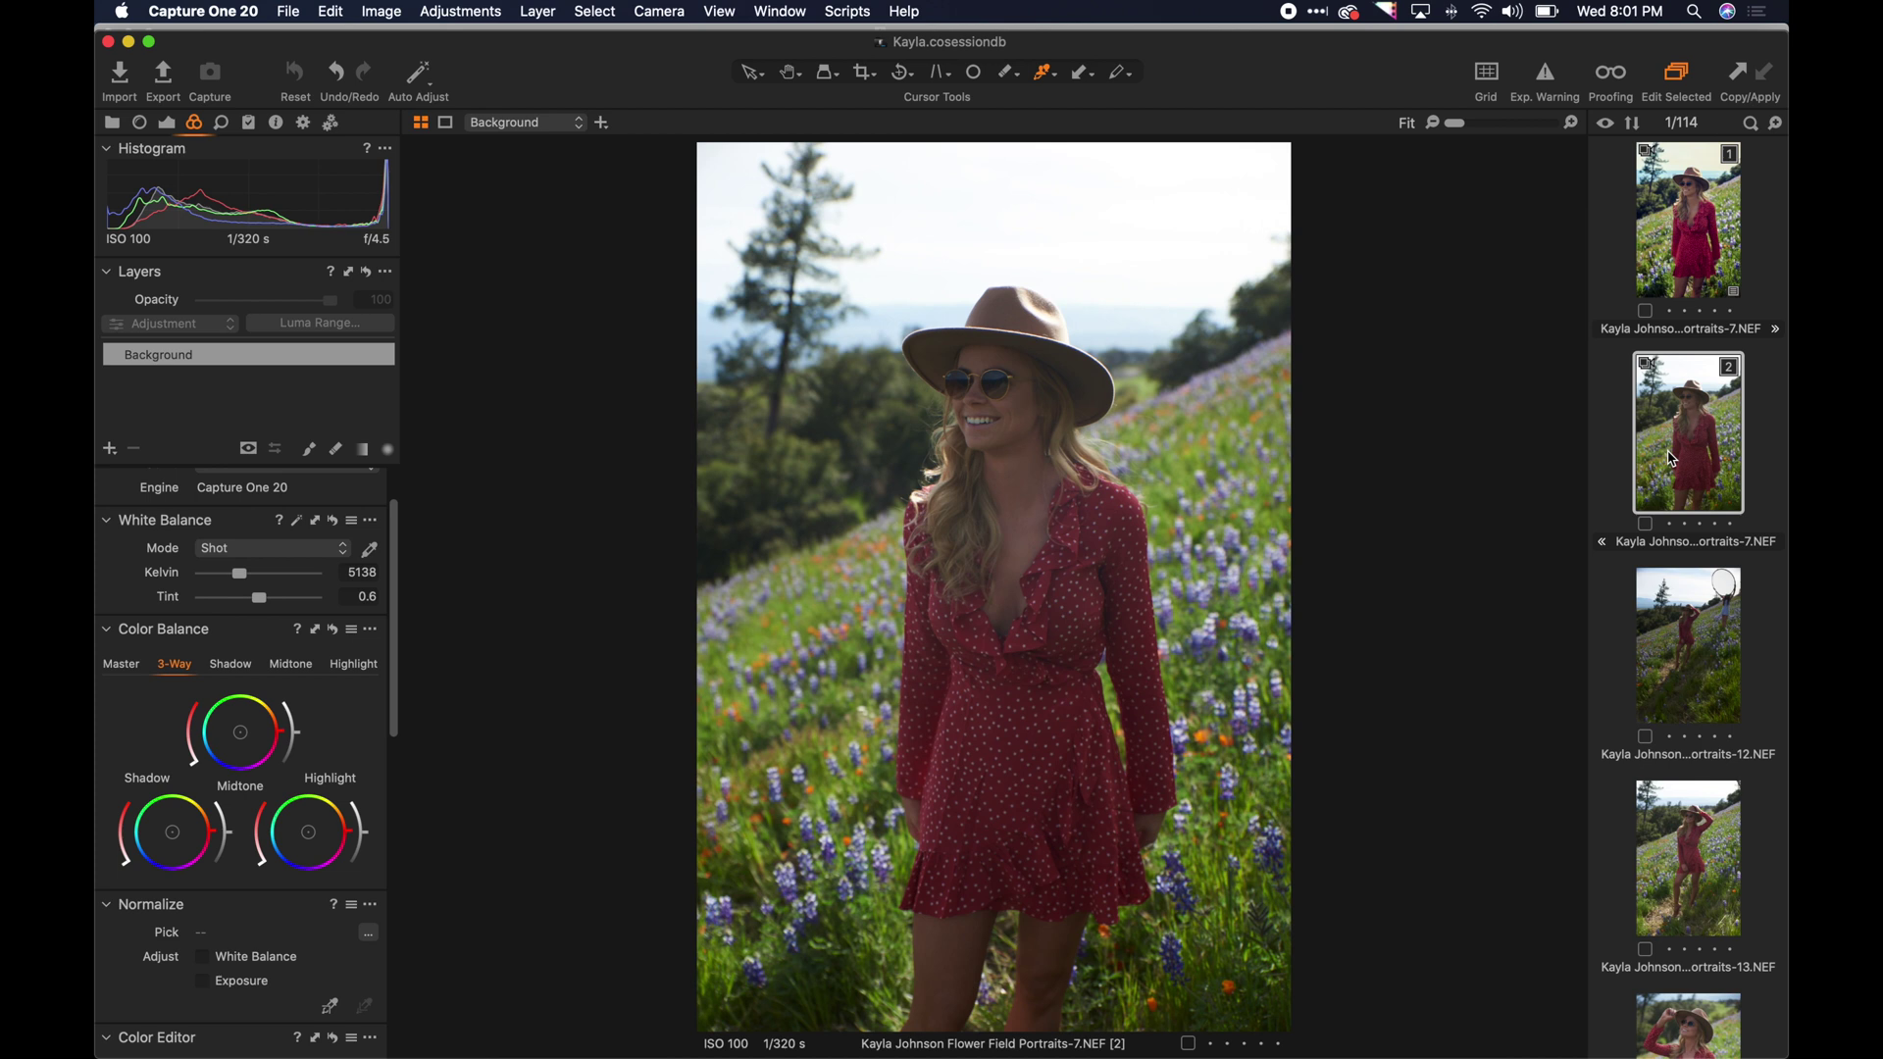
Browse the flower-field portraits, including -13 and -12, then select the second -7 variant.
key(Up)
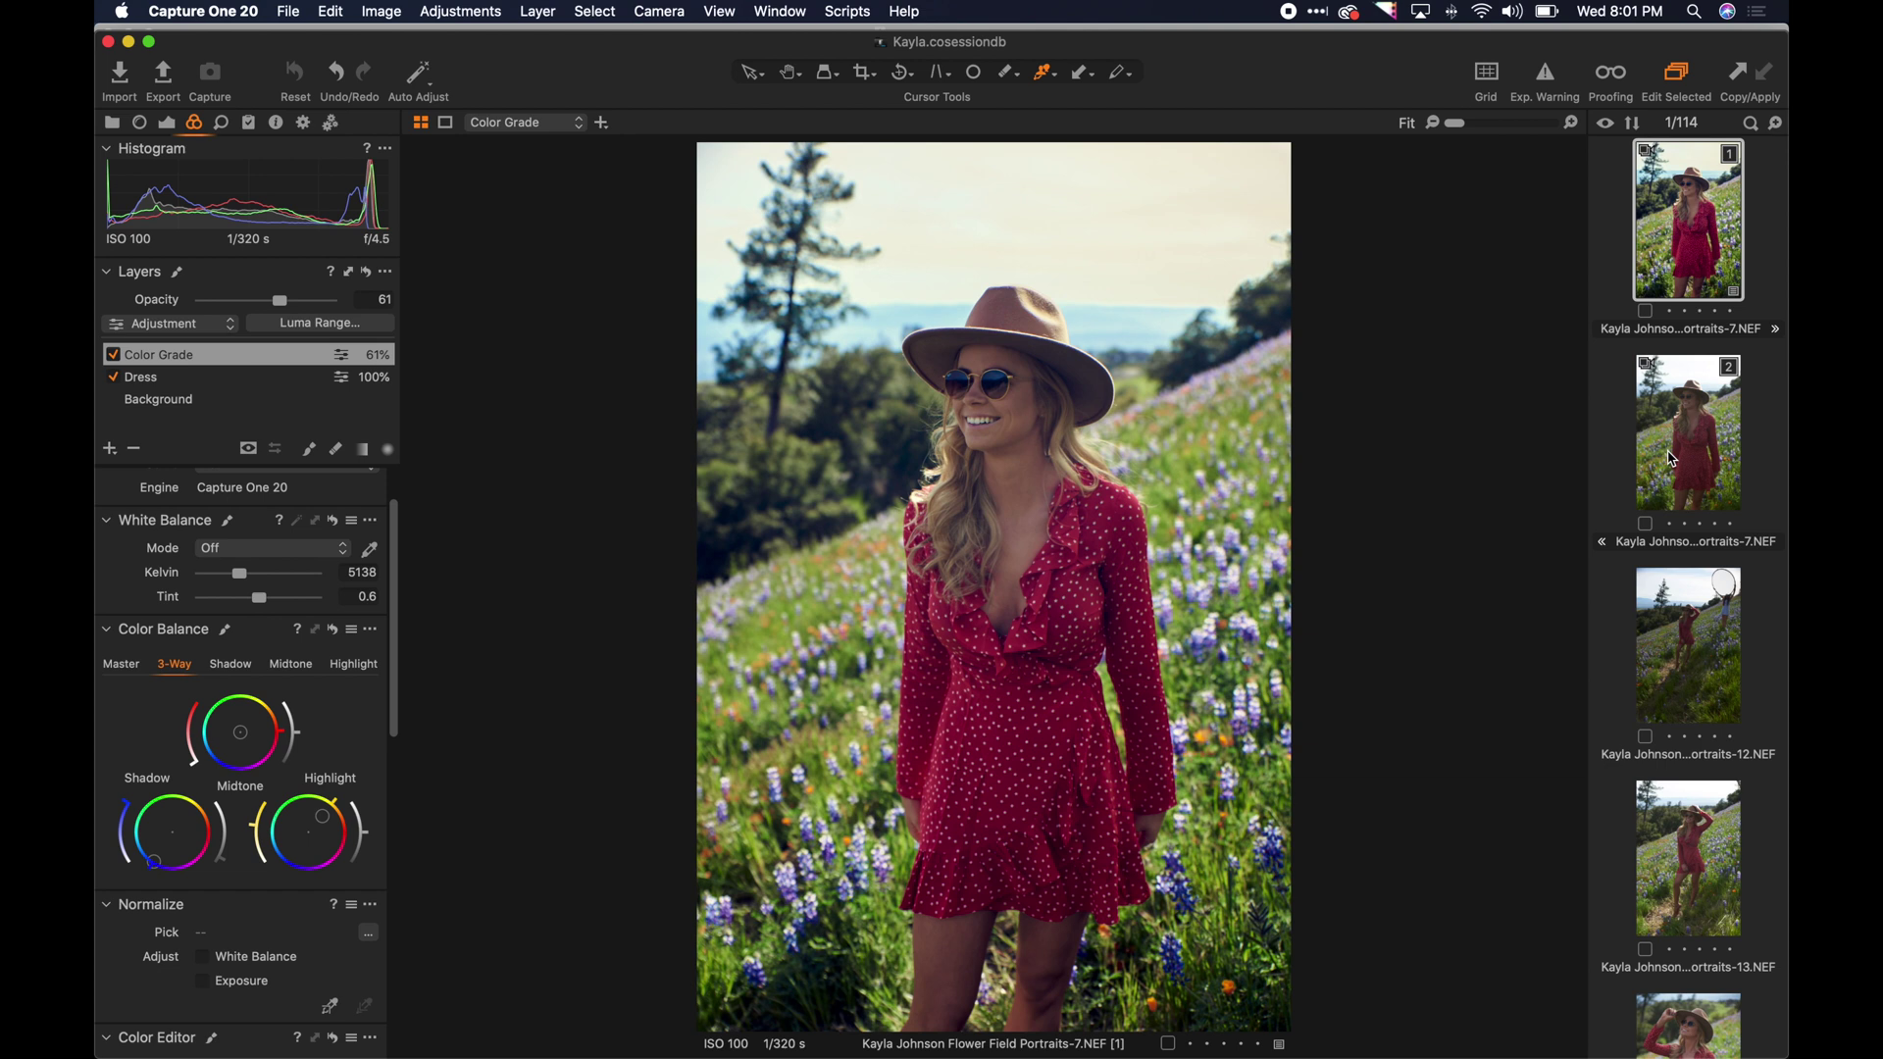
click(1701, 822)
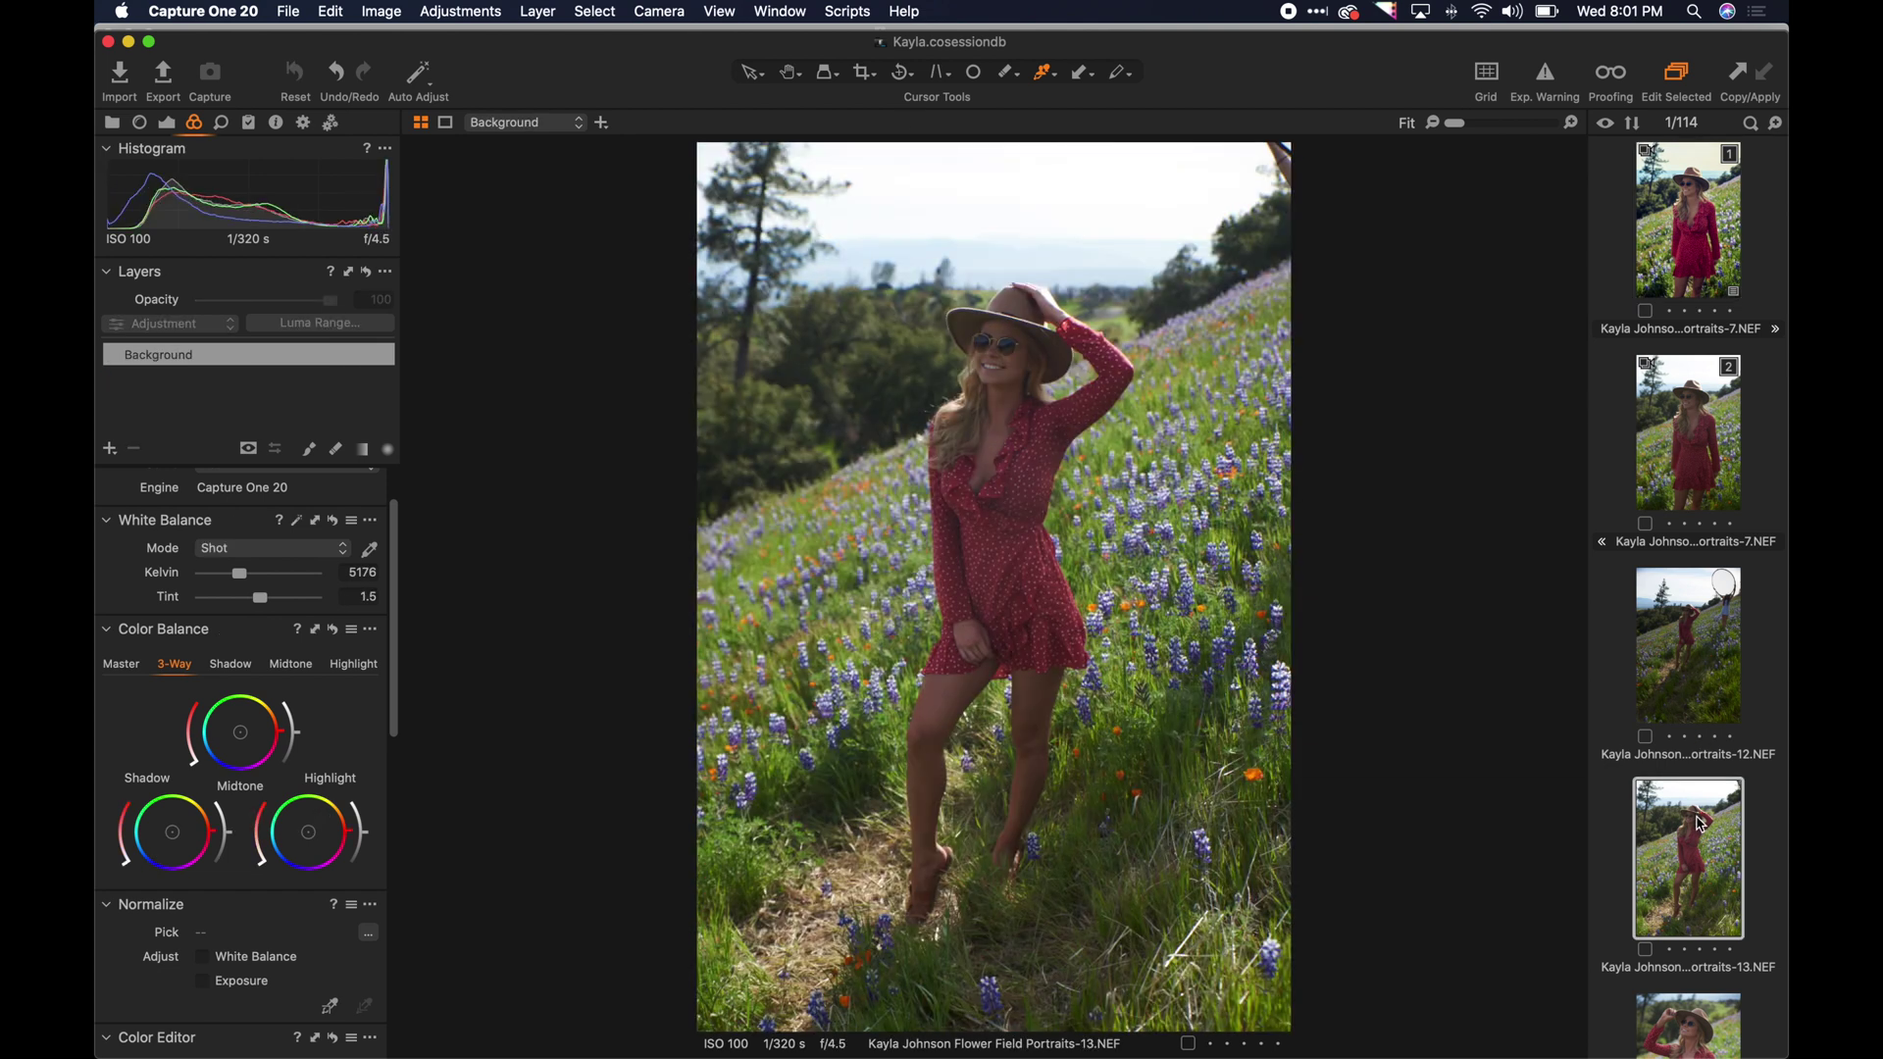
key(Right)
key(Right)
key(Right)
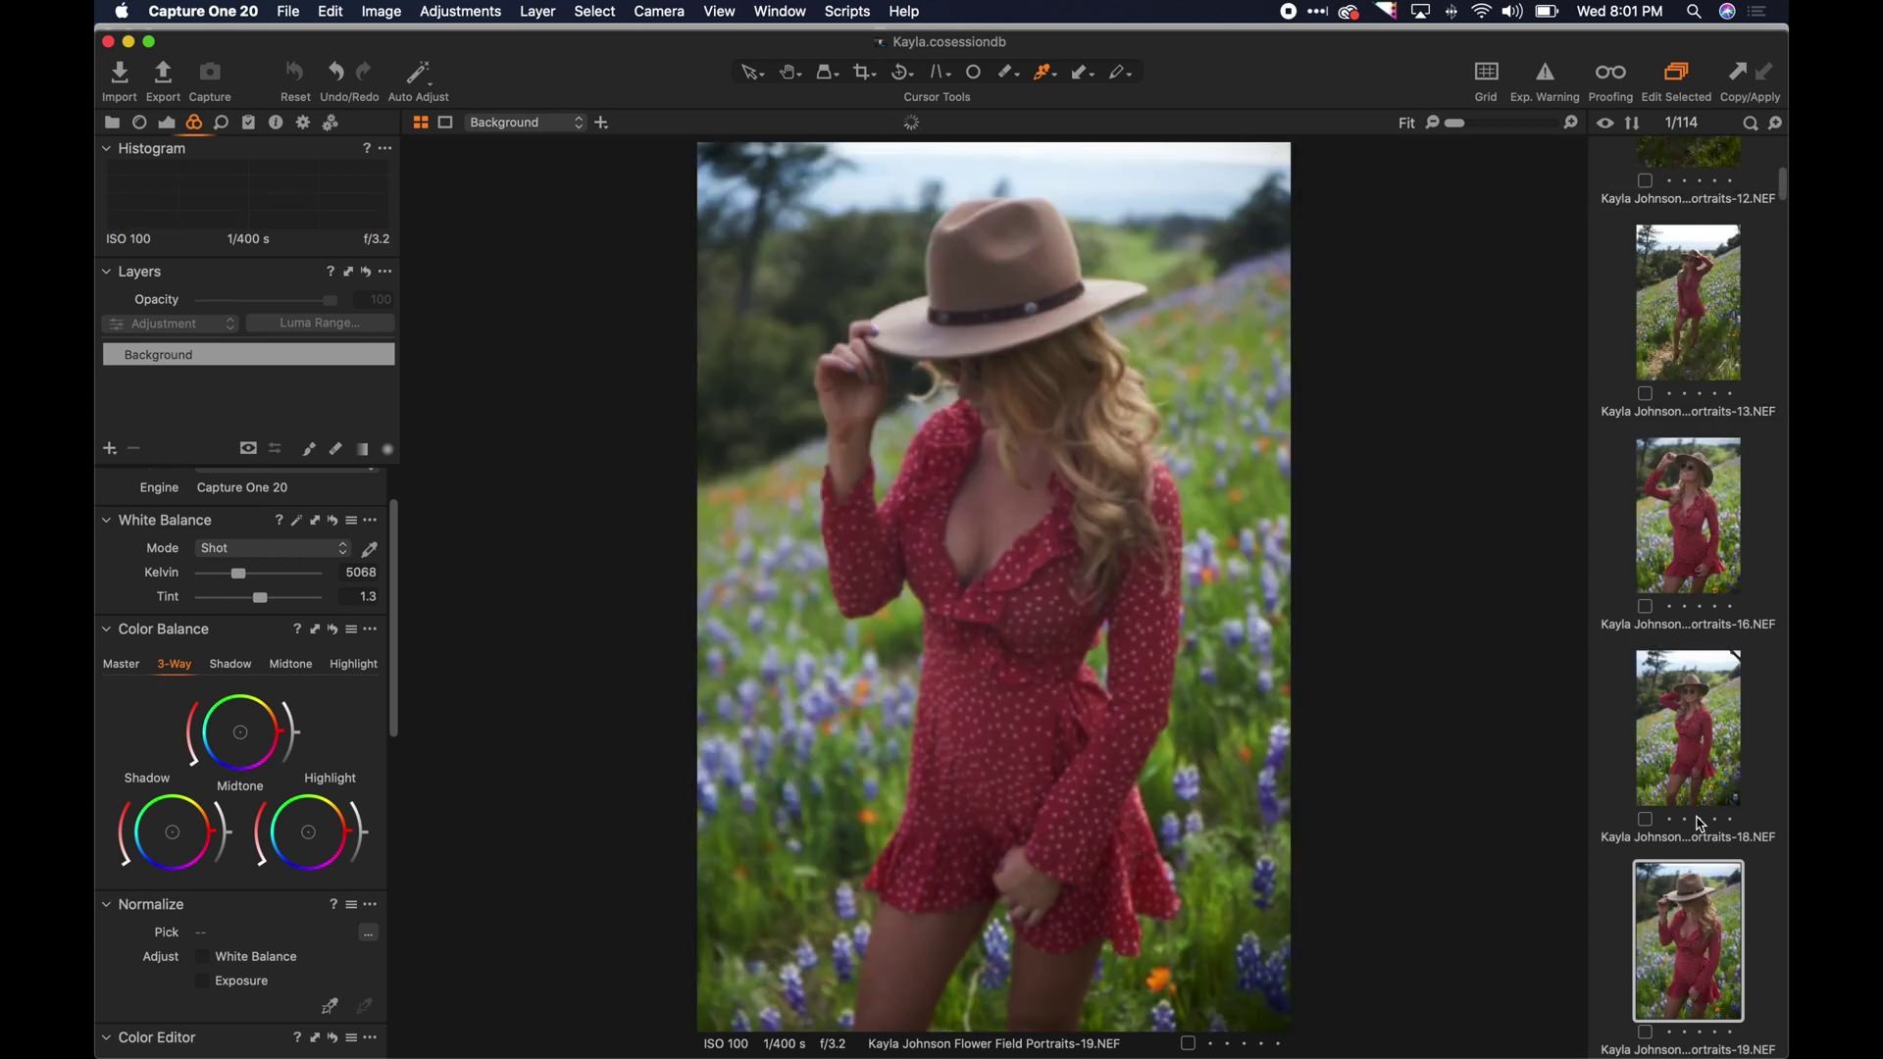
key(Right)
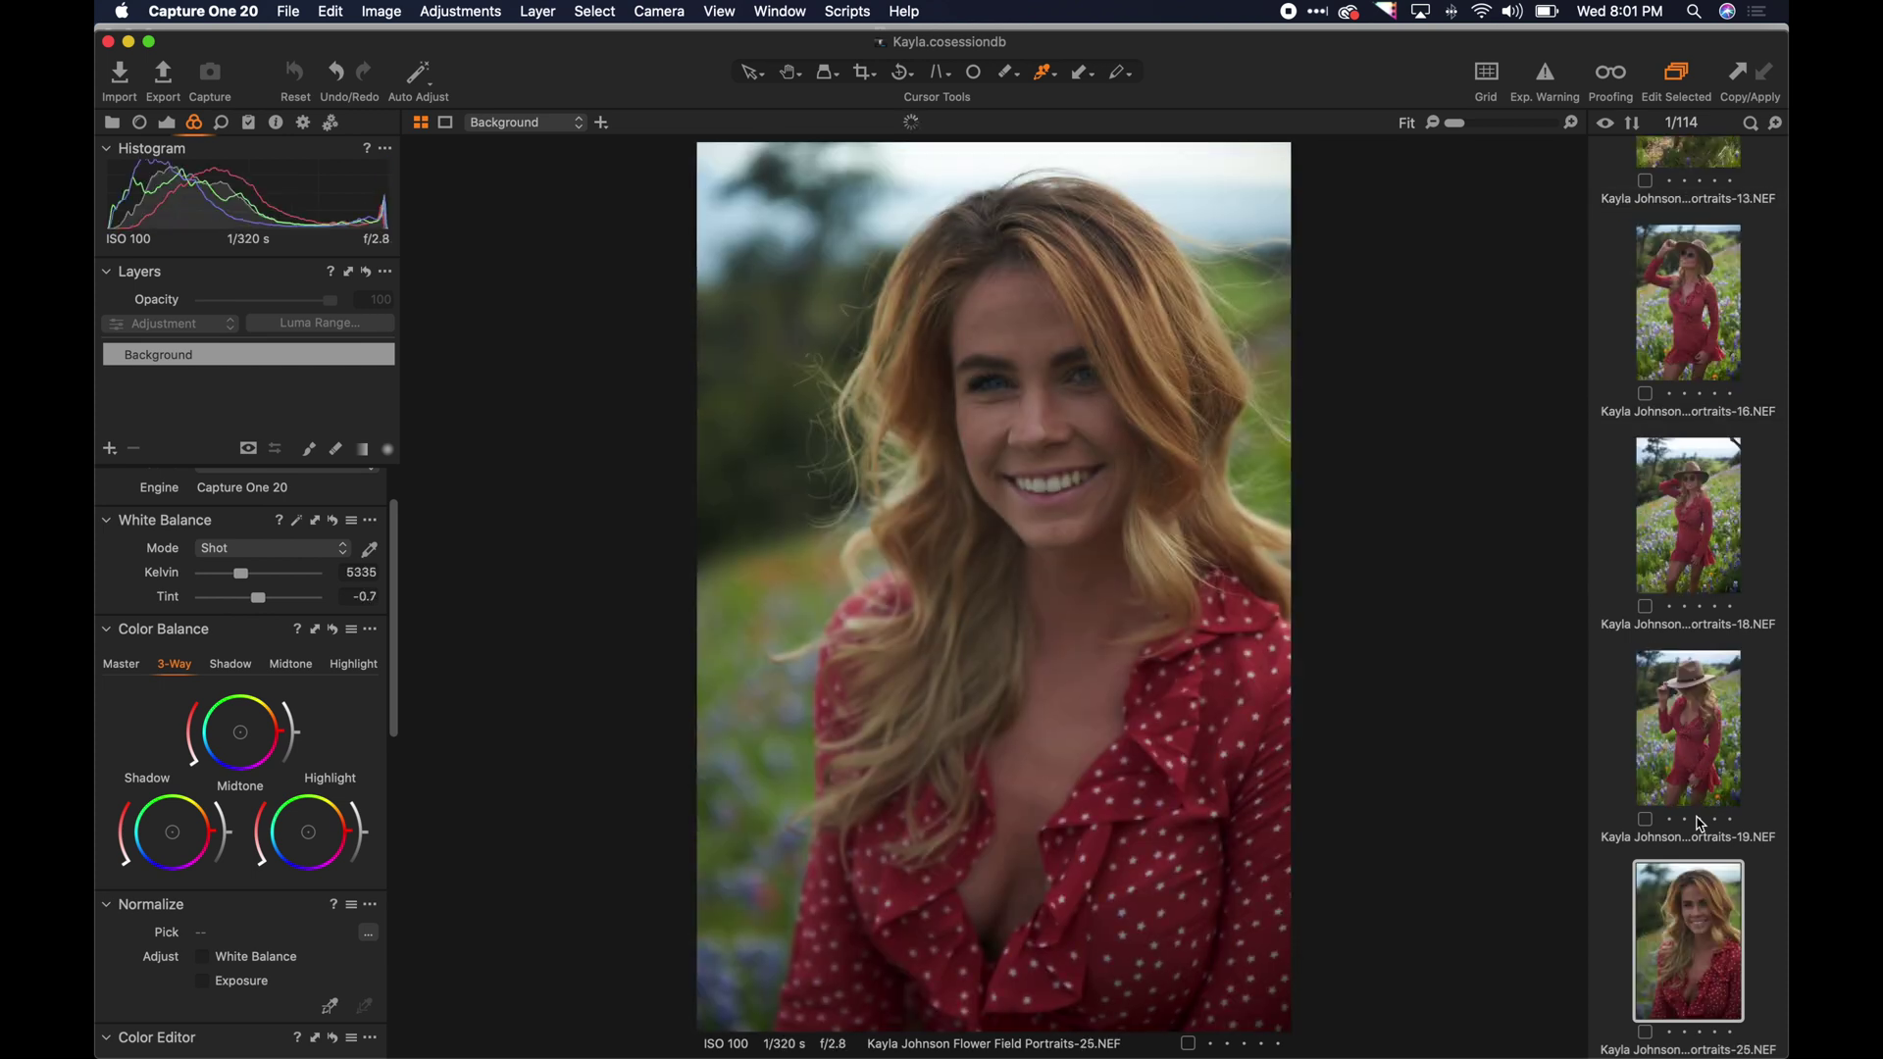
key(Left)
key(Left)
key(Left)
key(Left)
key(Left)
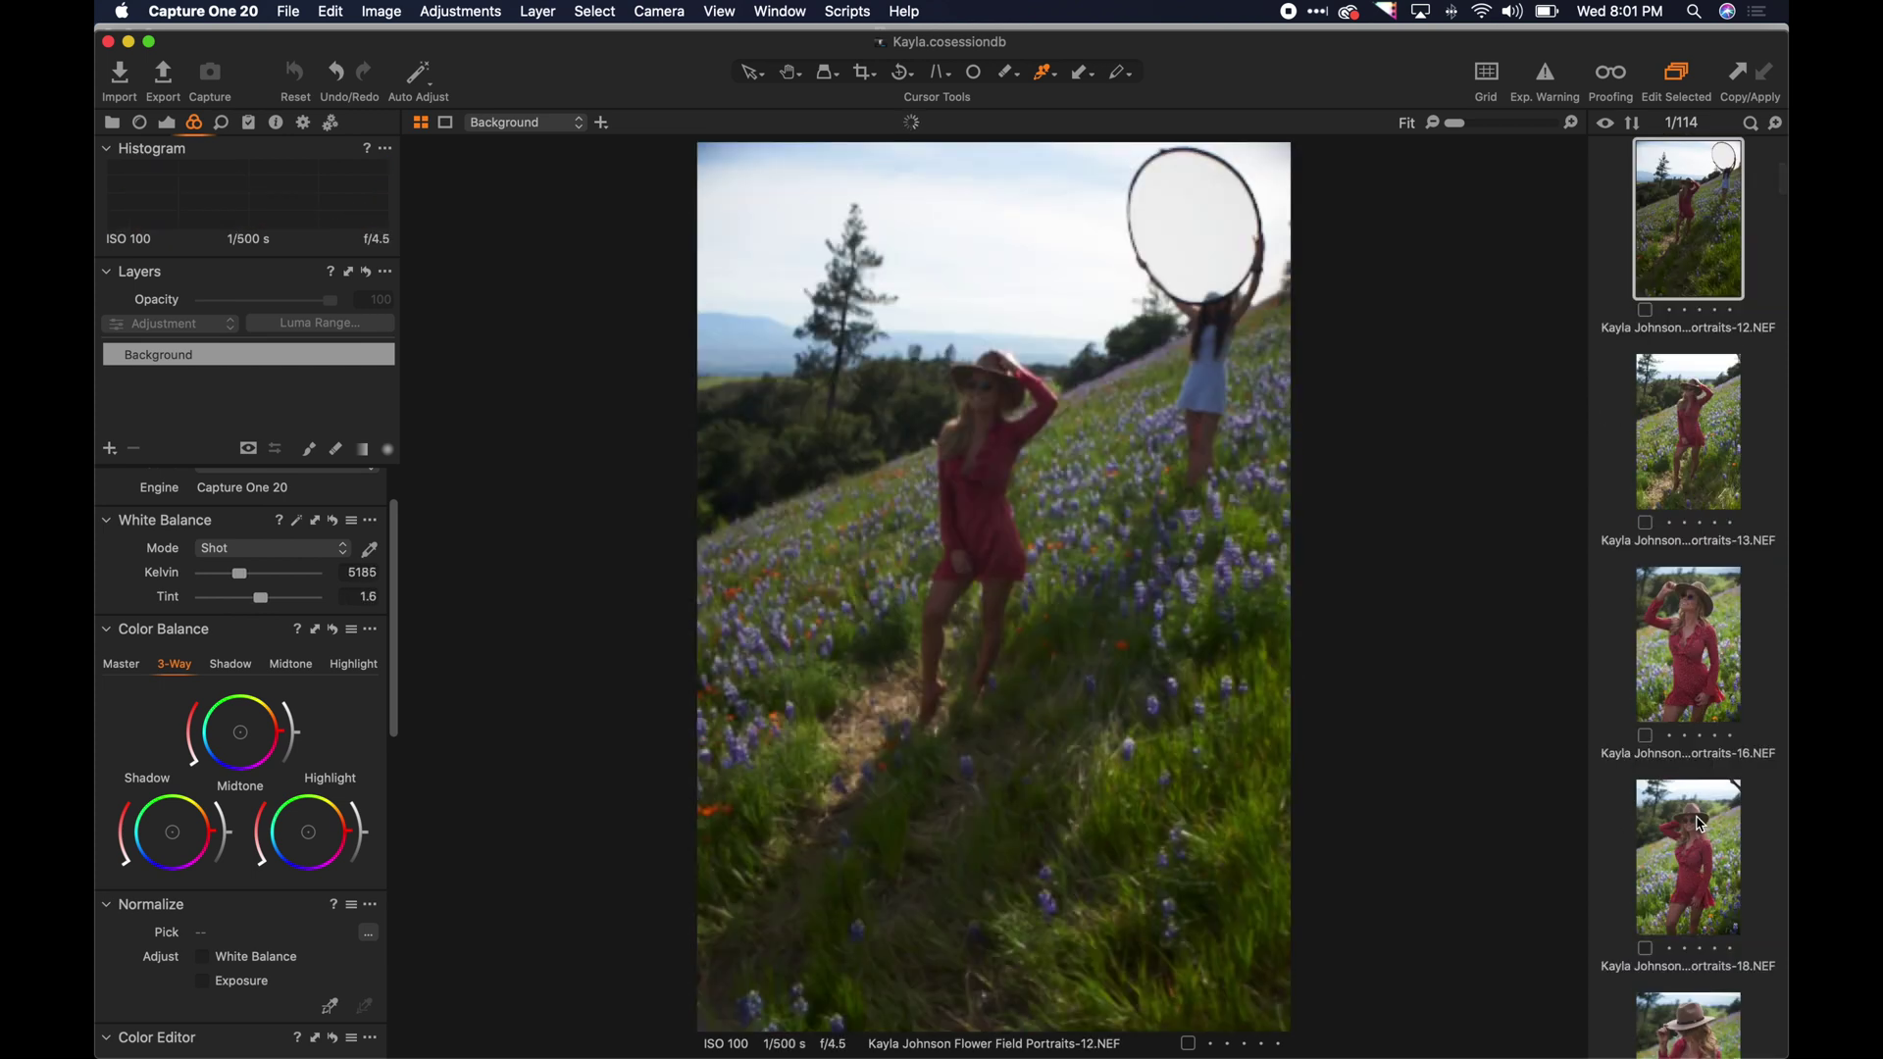
key(Right)
key(Right)
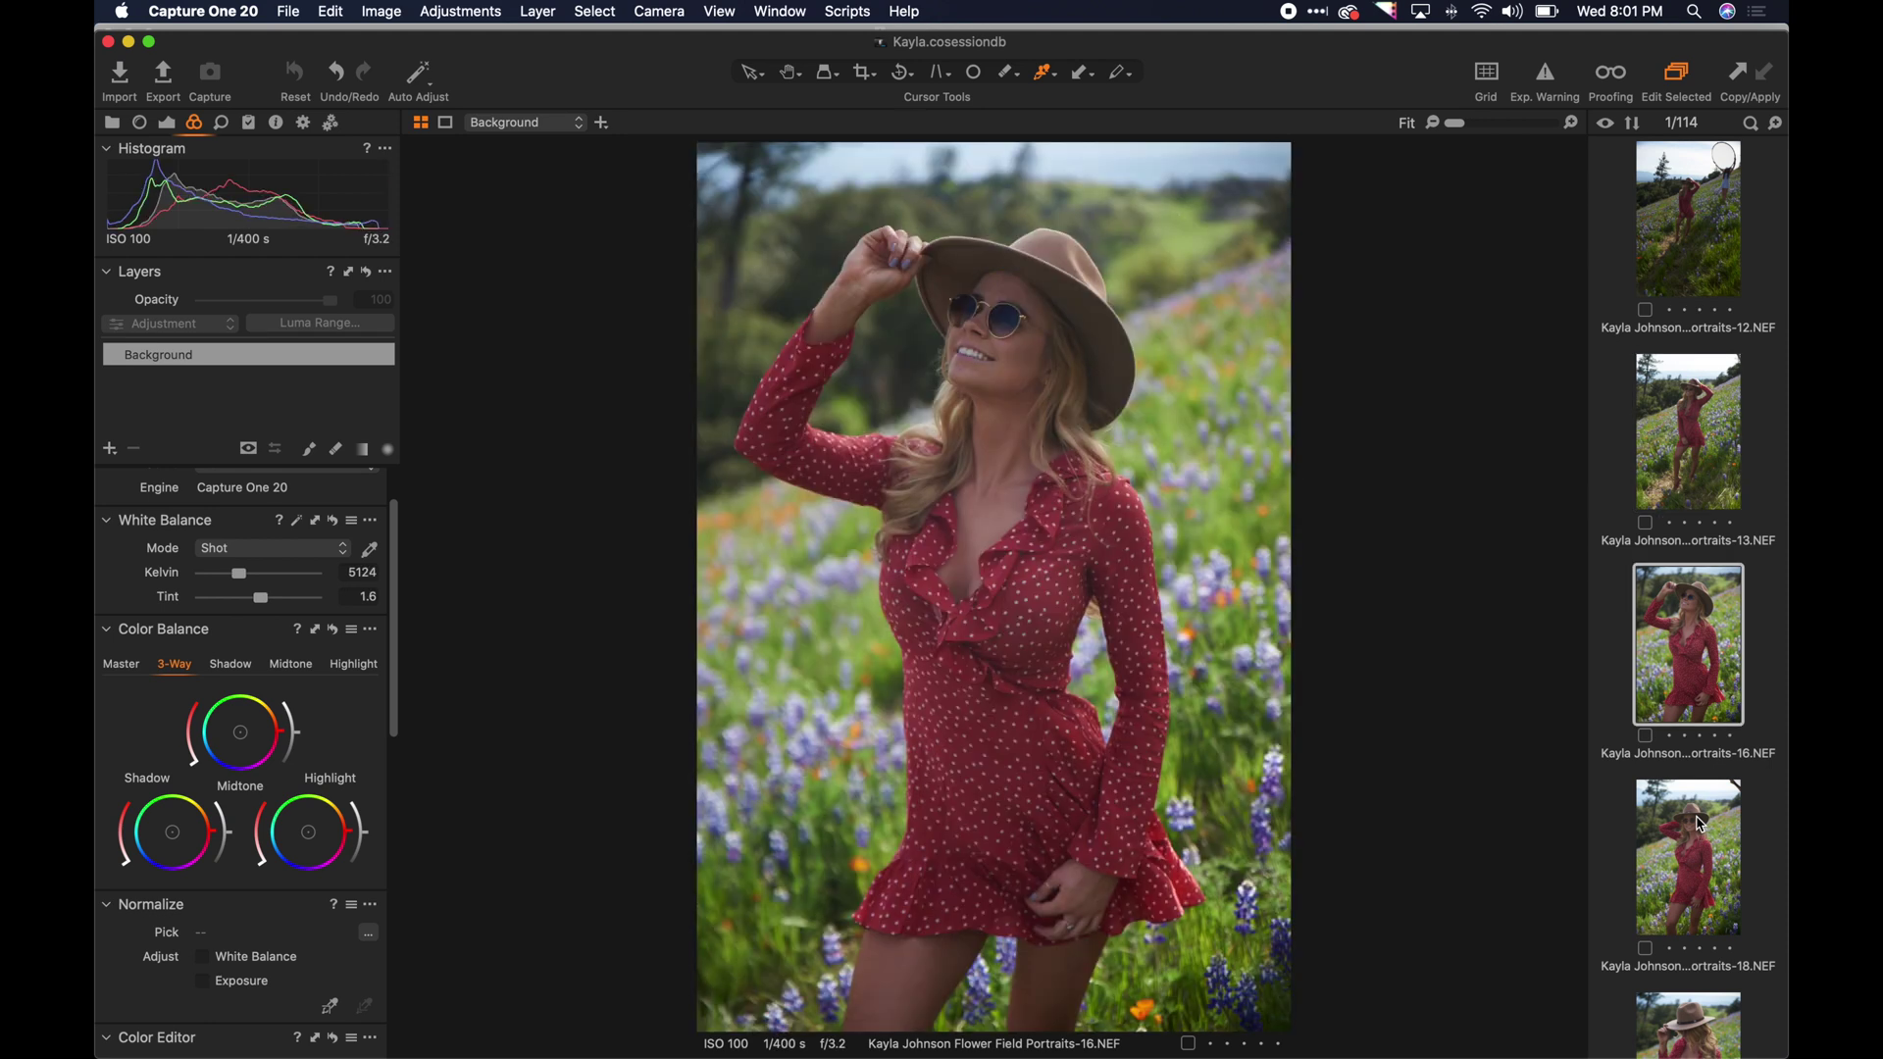
scroll(1701, 824, up, 6)
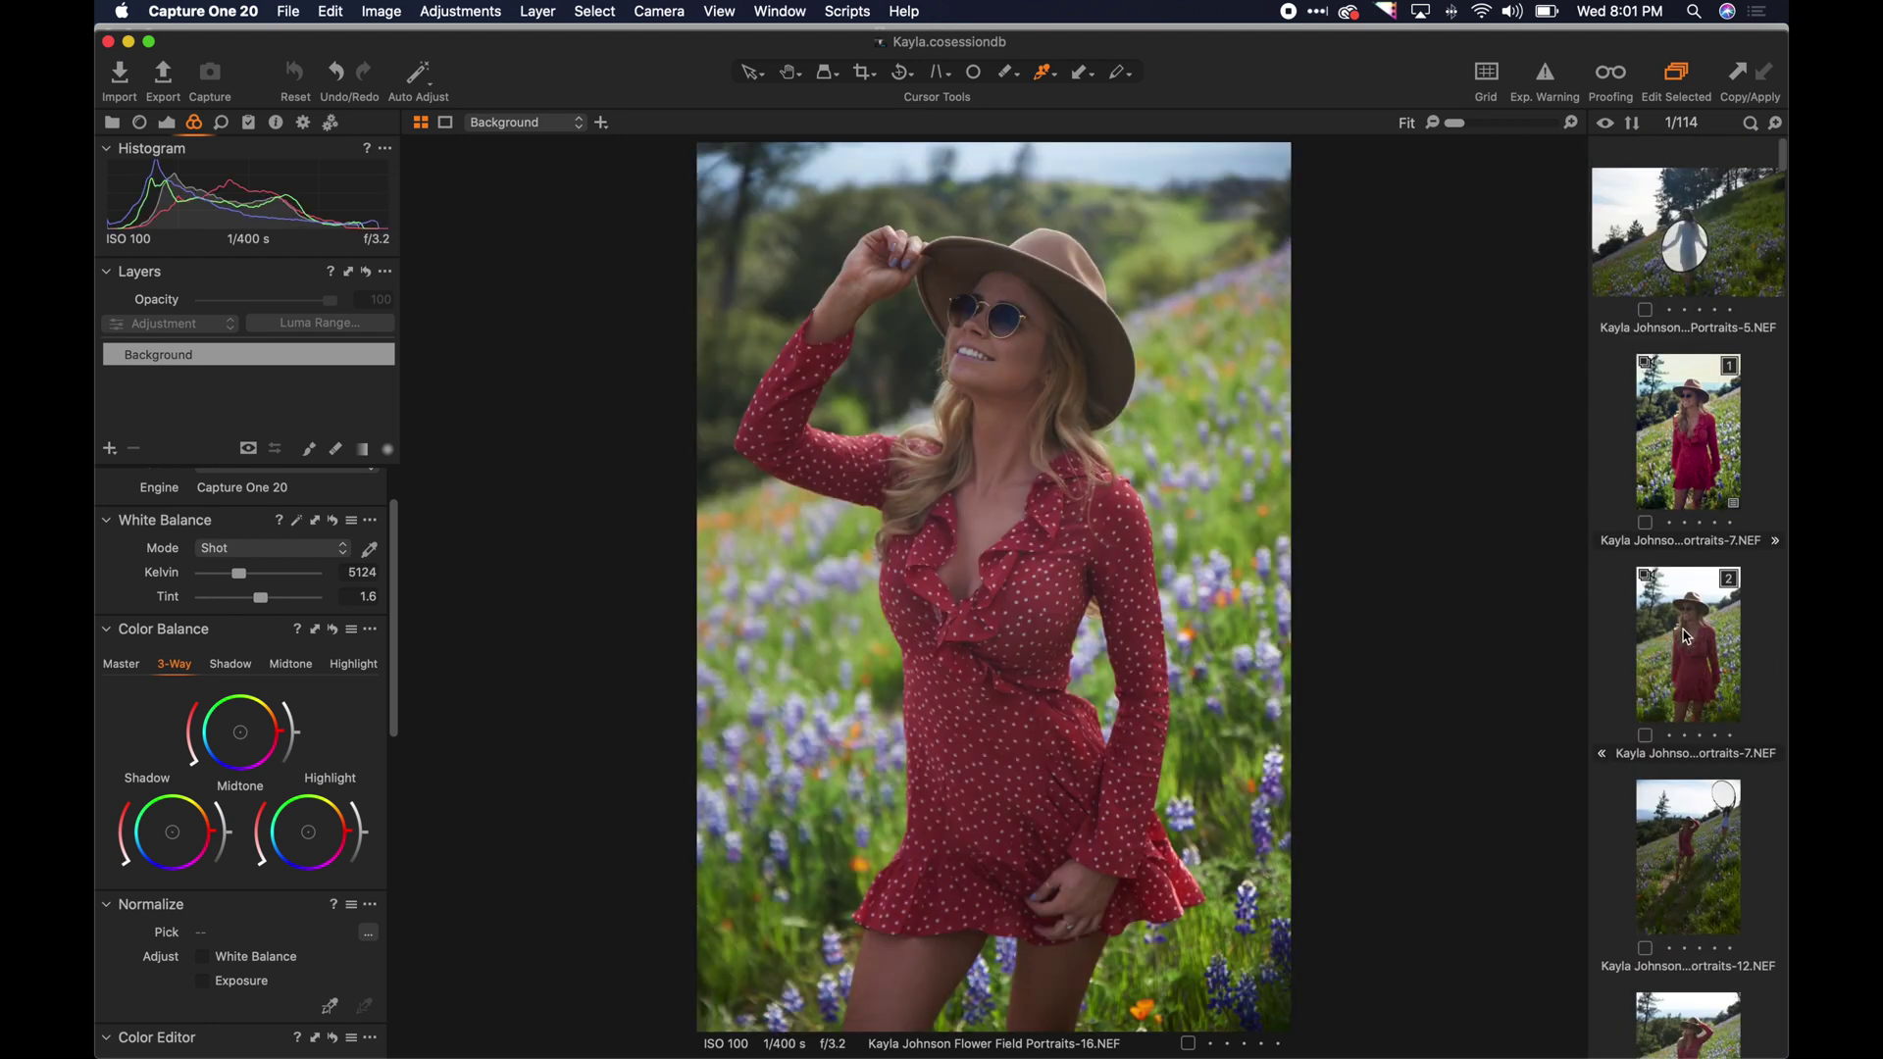
click(1685, 638)
Enable Diffraction Correction in Lens Correction for the -7 variant.
click(1684, 451)
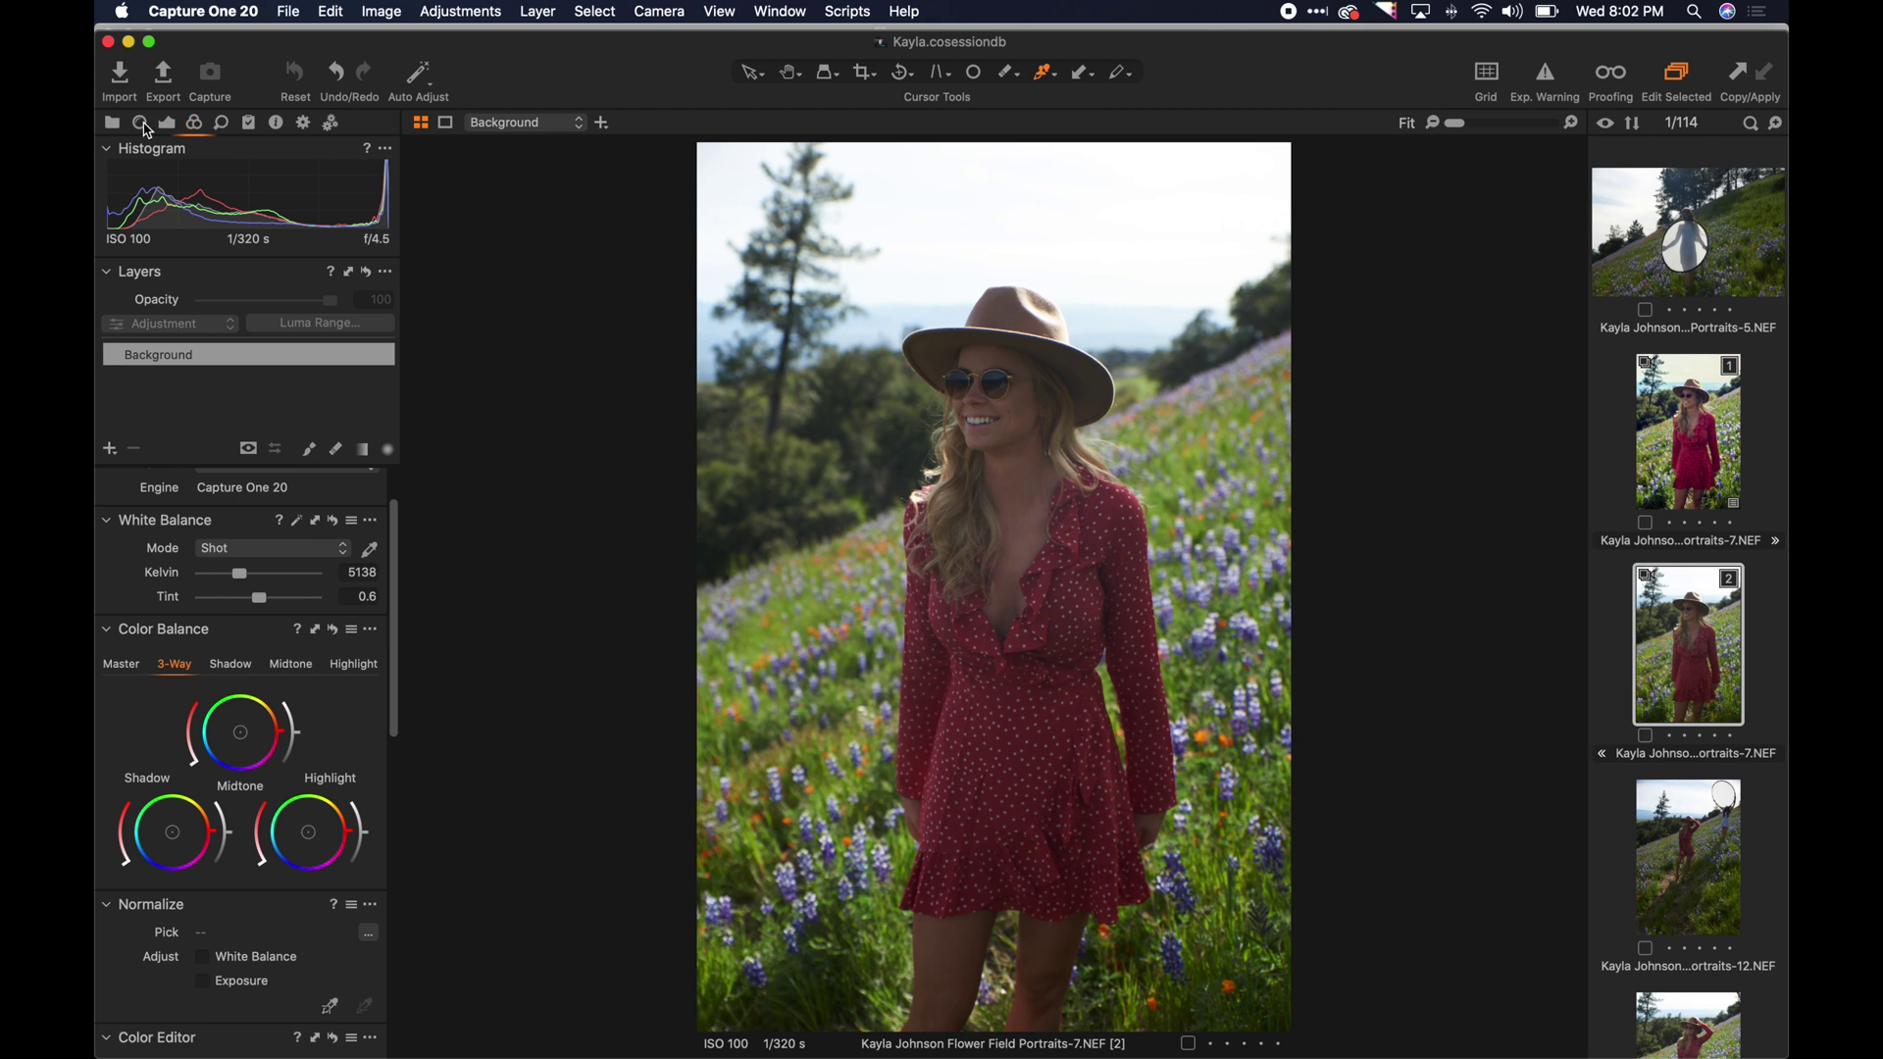
click(143, 126)
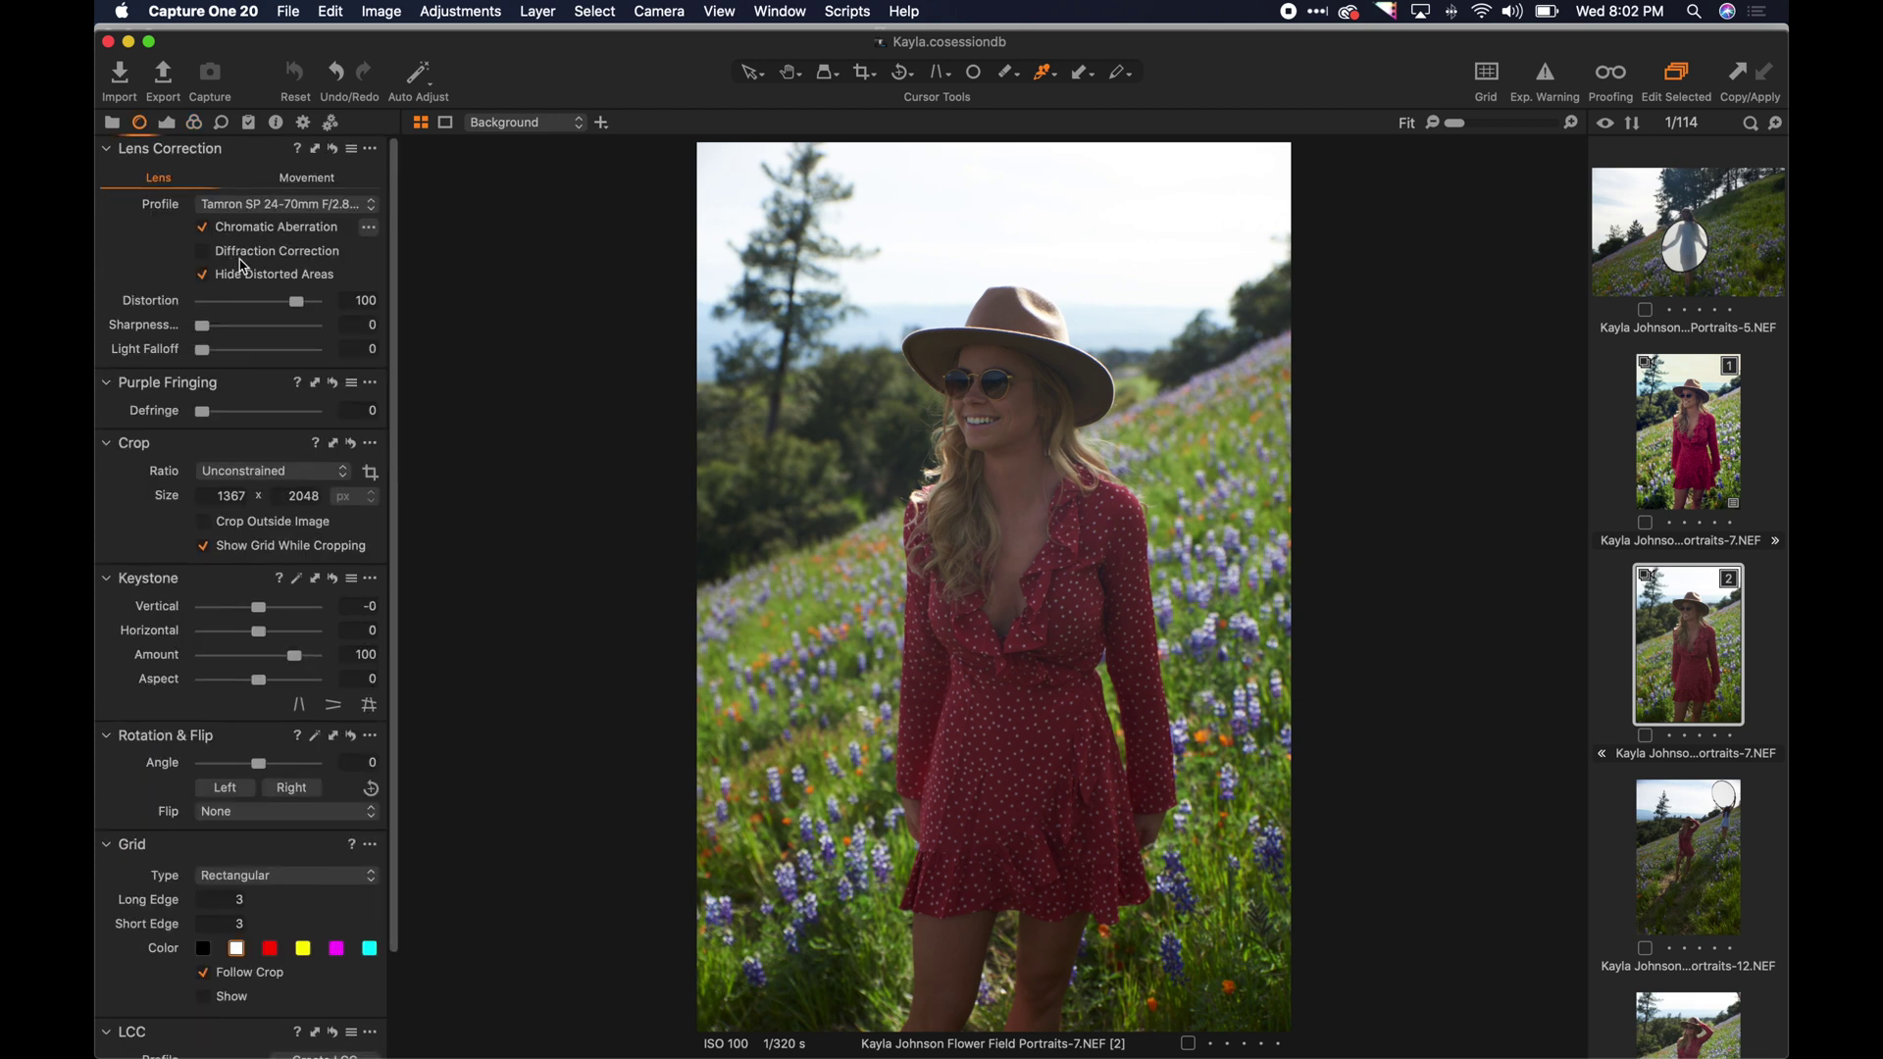
click(243, 255)
Set exposure to 0.44, contrast 4, highlight -100 and shadow 16.
click(168, 124)
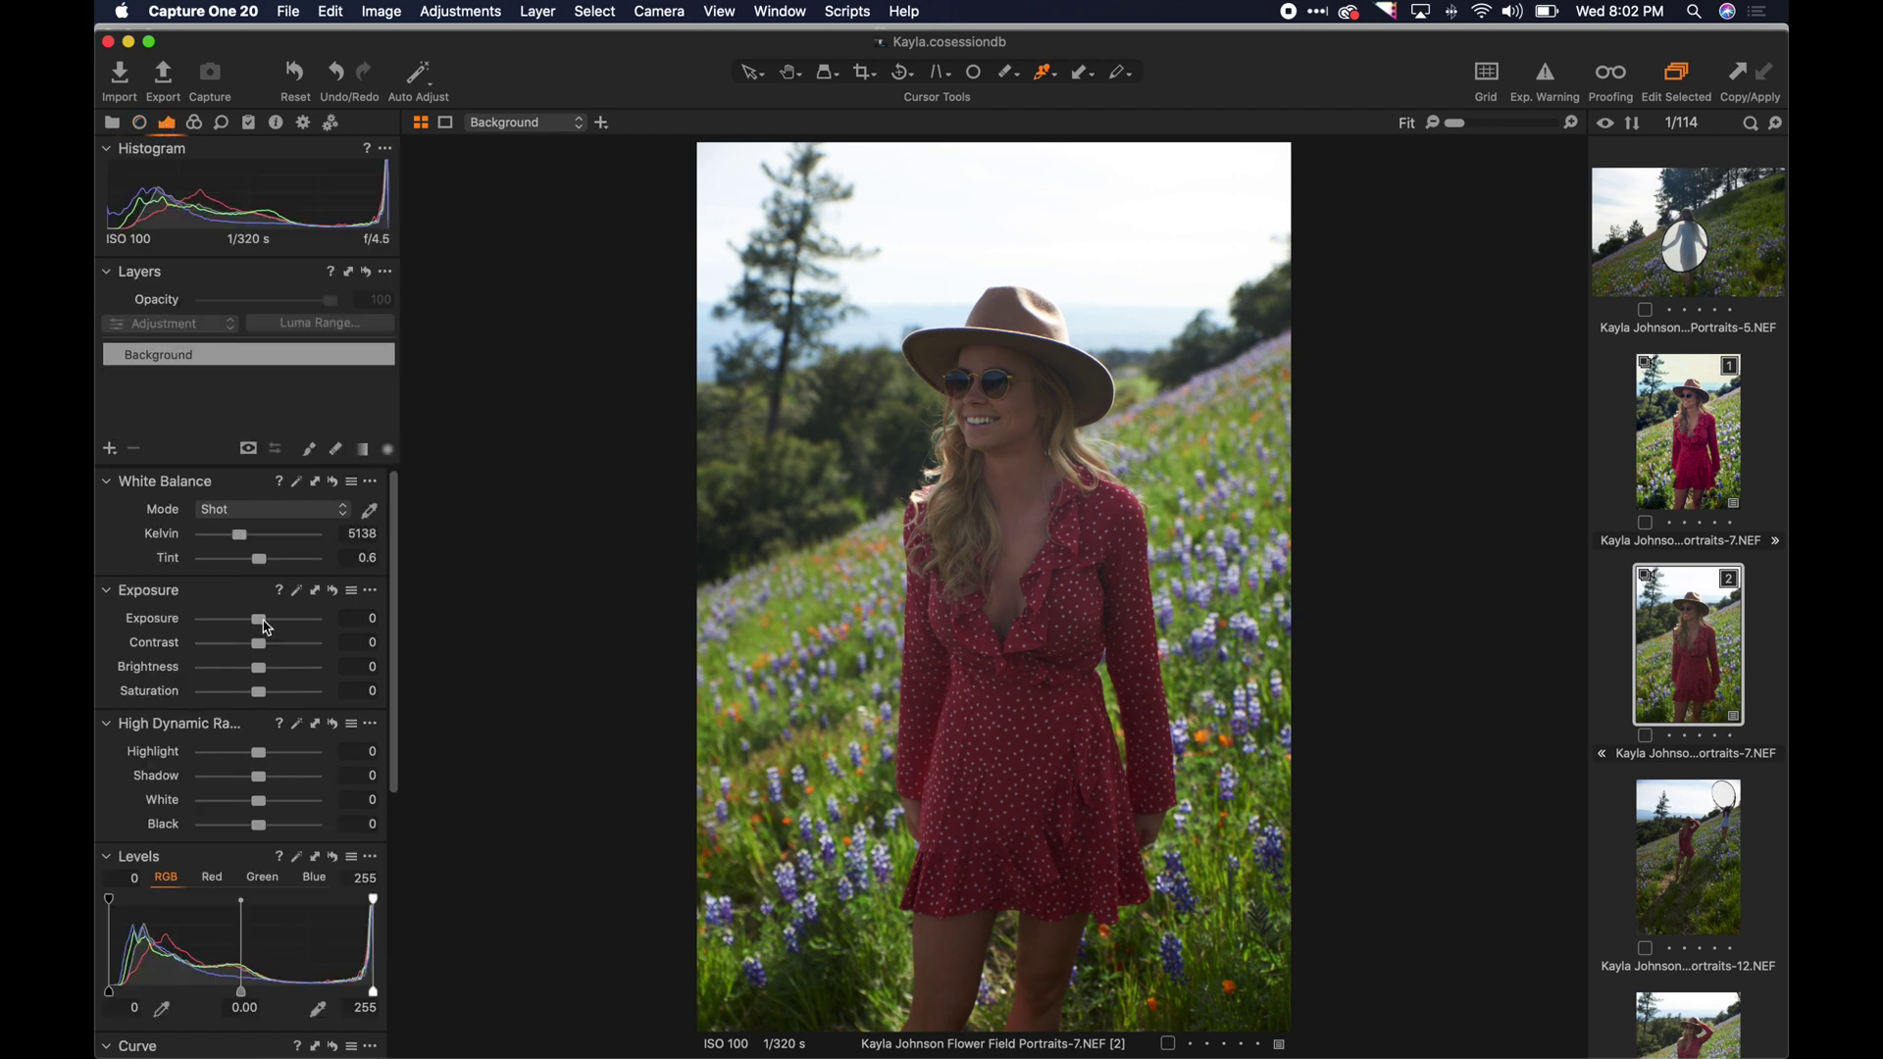
drag(264, 624, 269, 625)
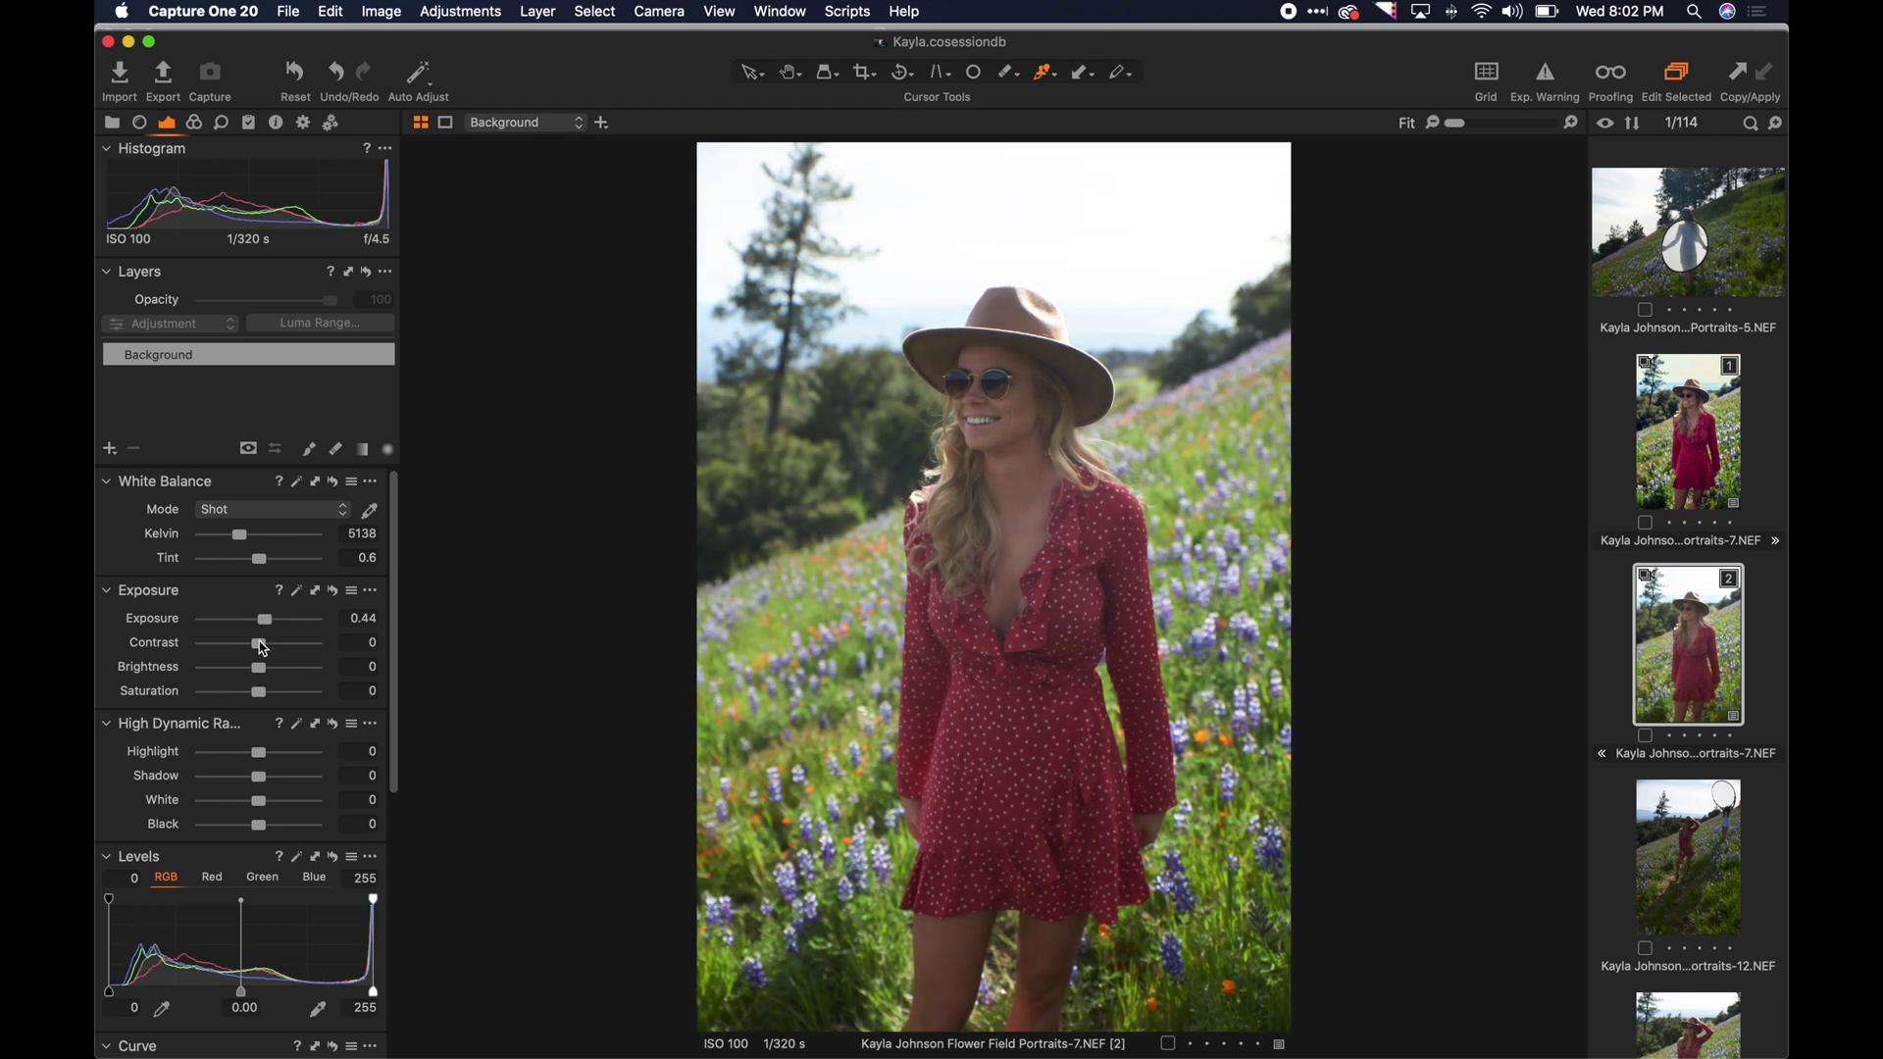
drag(259, 647, 266, 650)
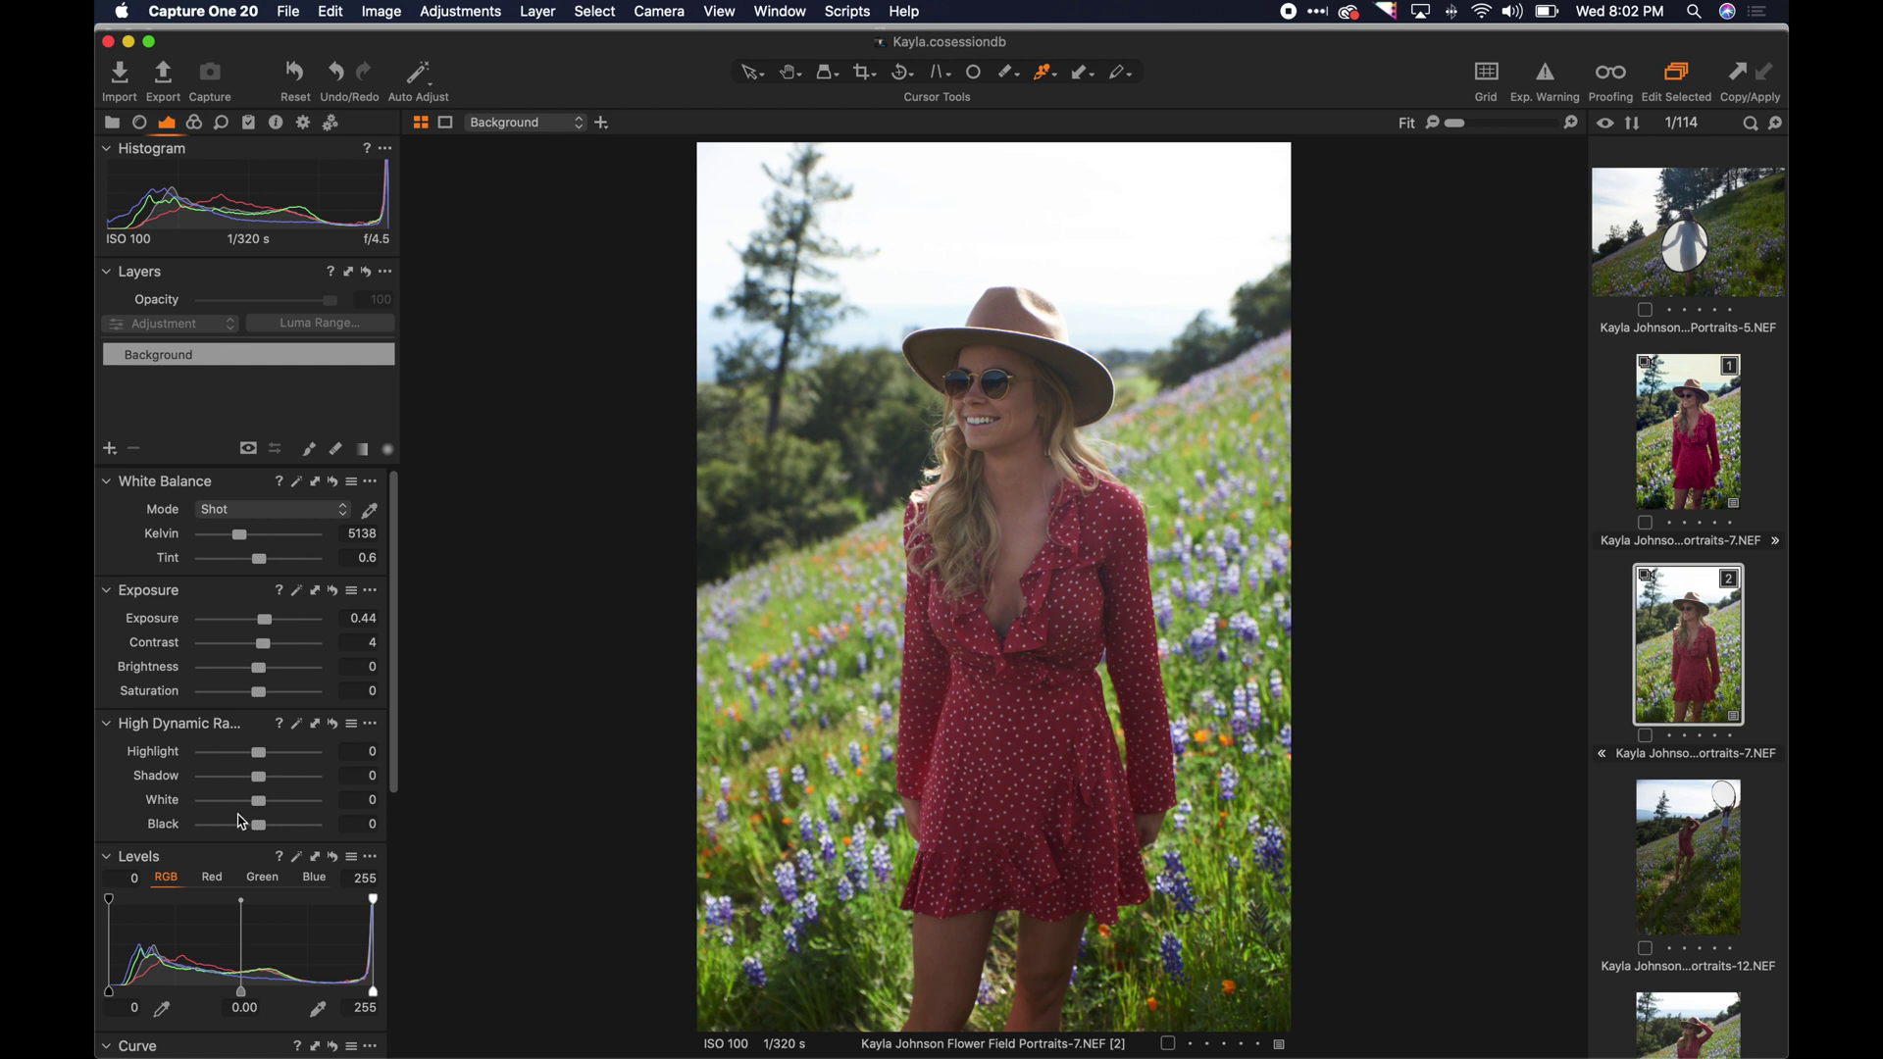
drag(259, 752, 181, 764)
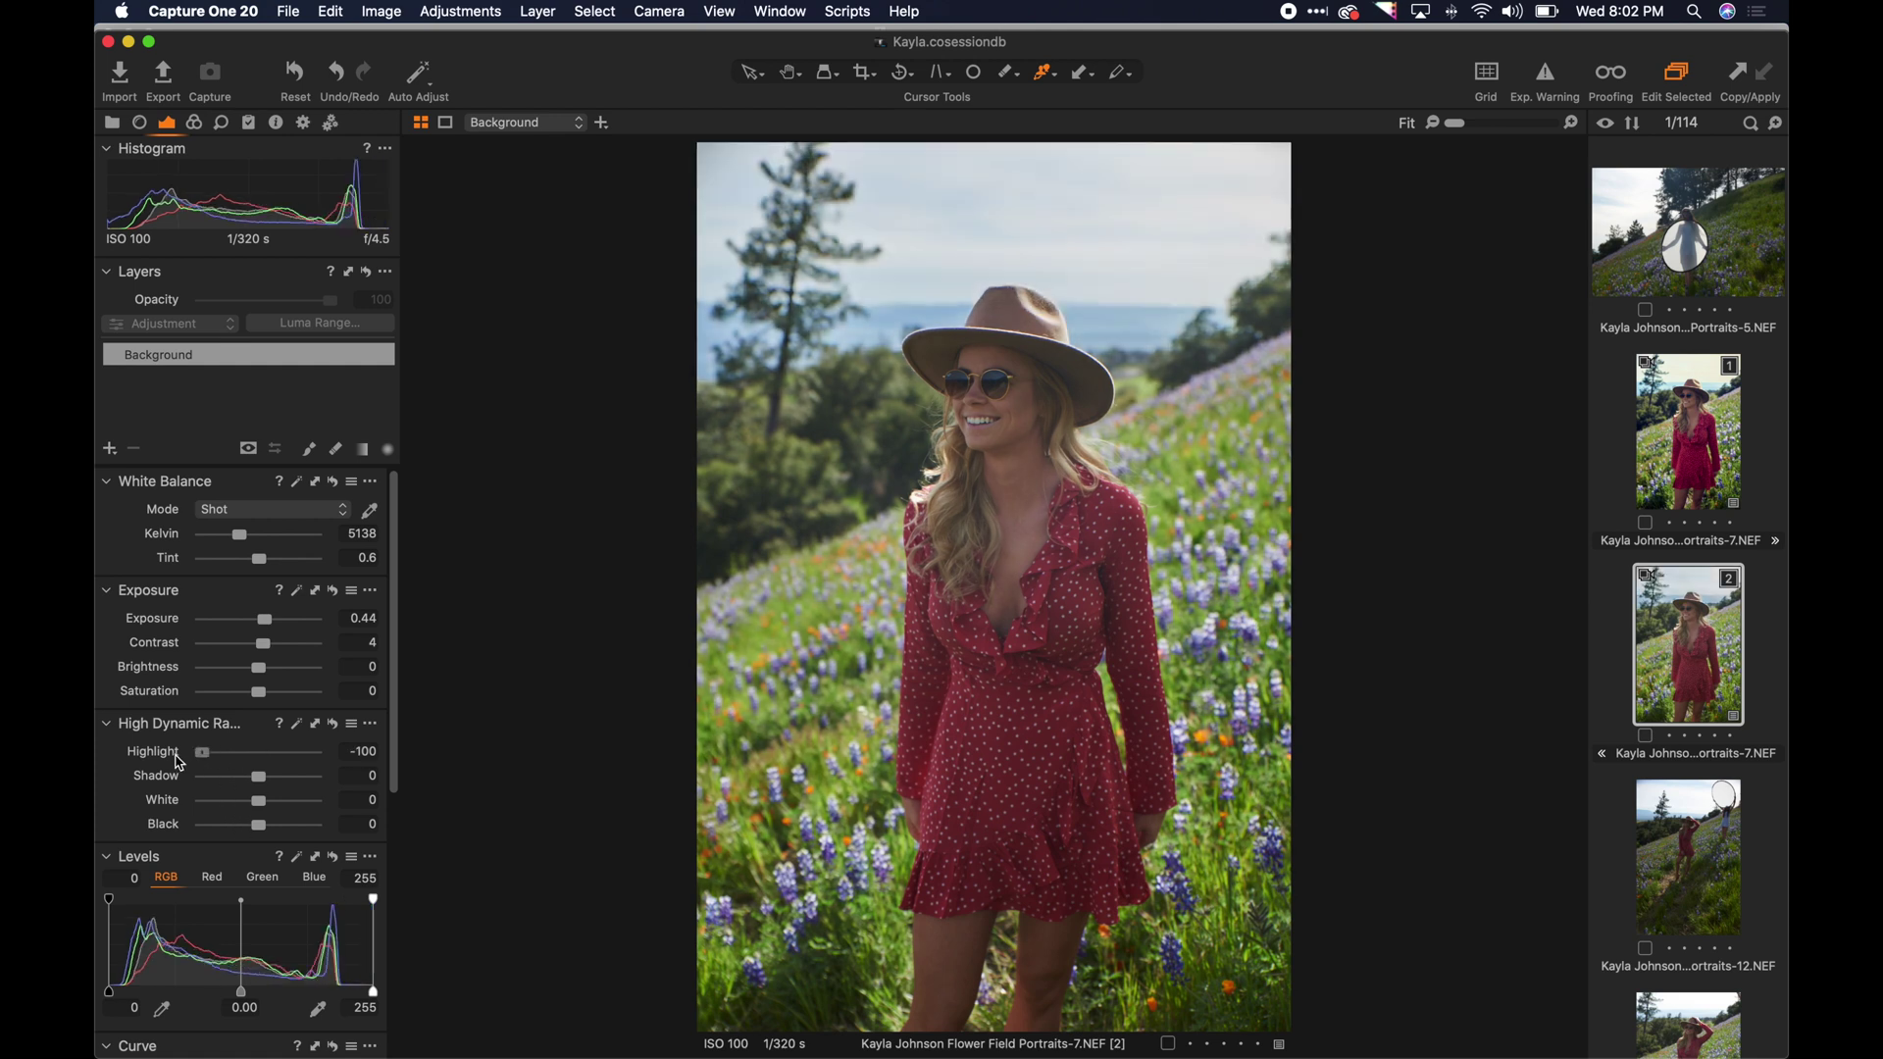
drag(284, 788, 241, 830)
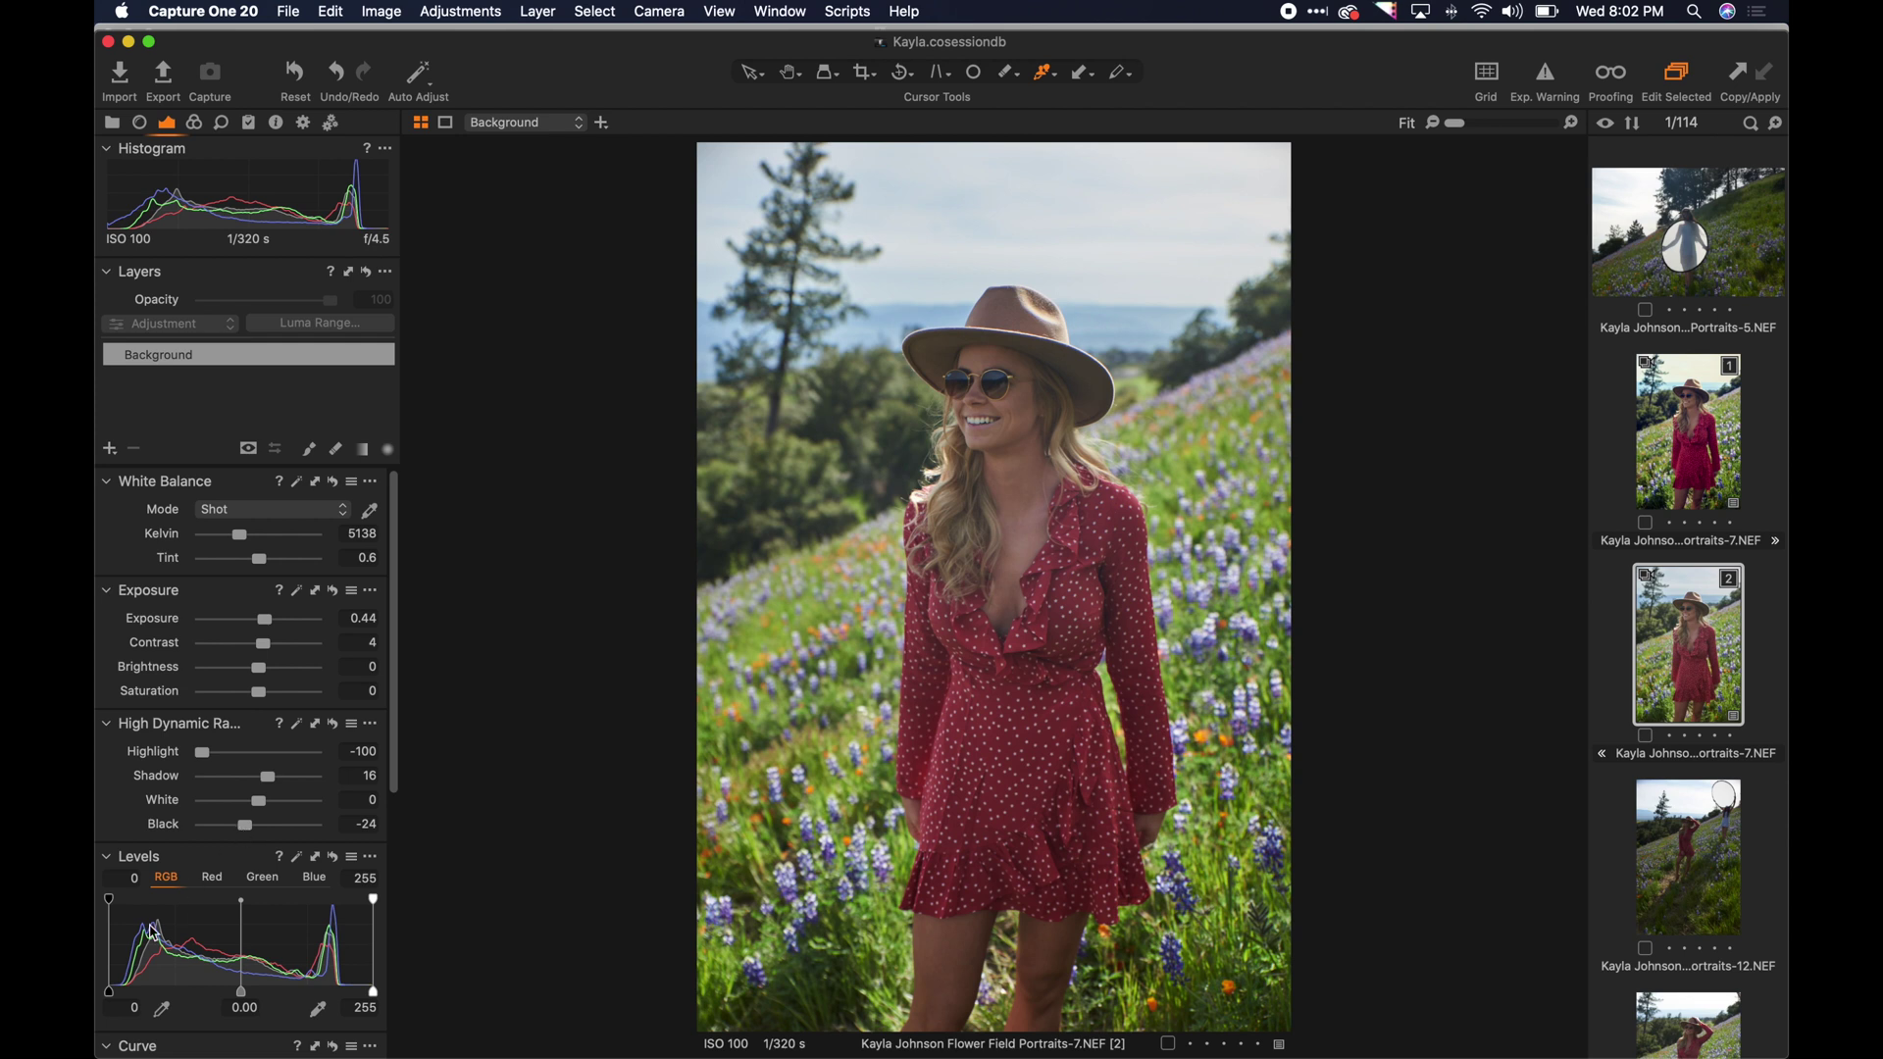
Move the Levels black point to 13 and white point to 234, then compare with the original.
drag(111, 993, 122, 991)
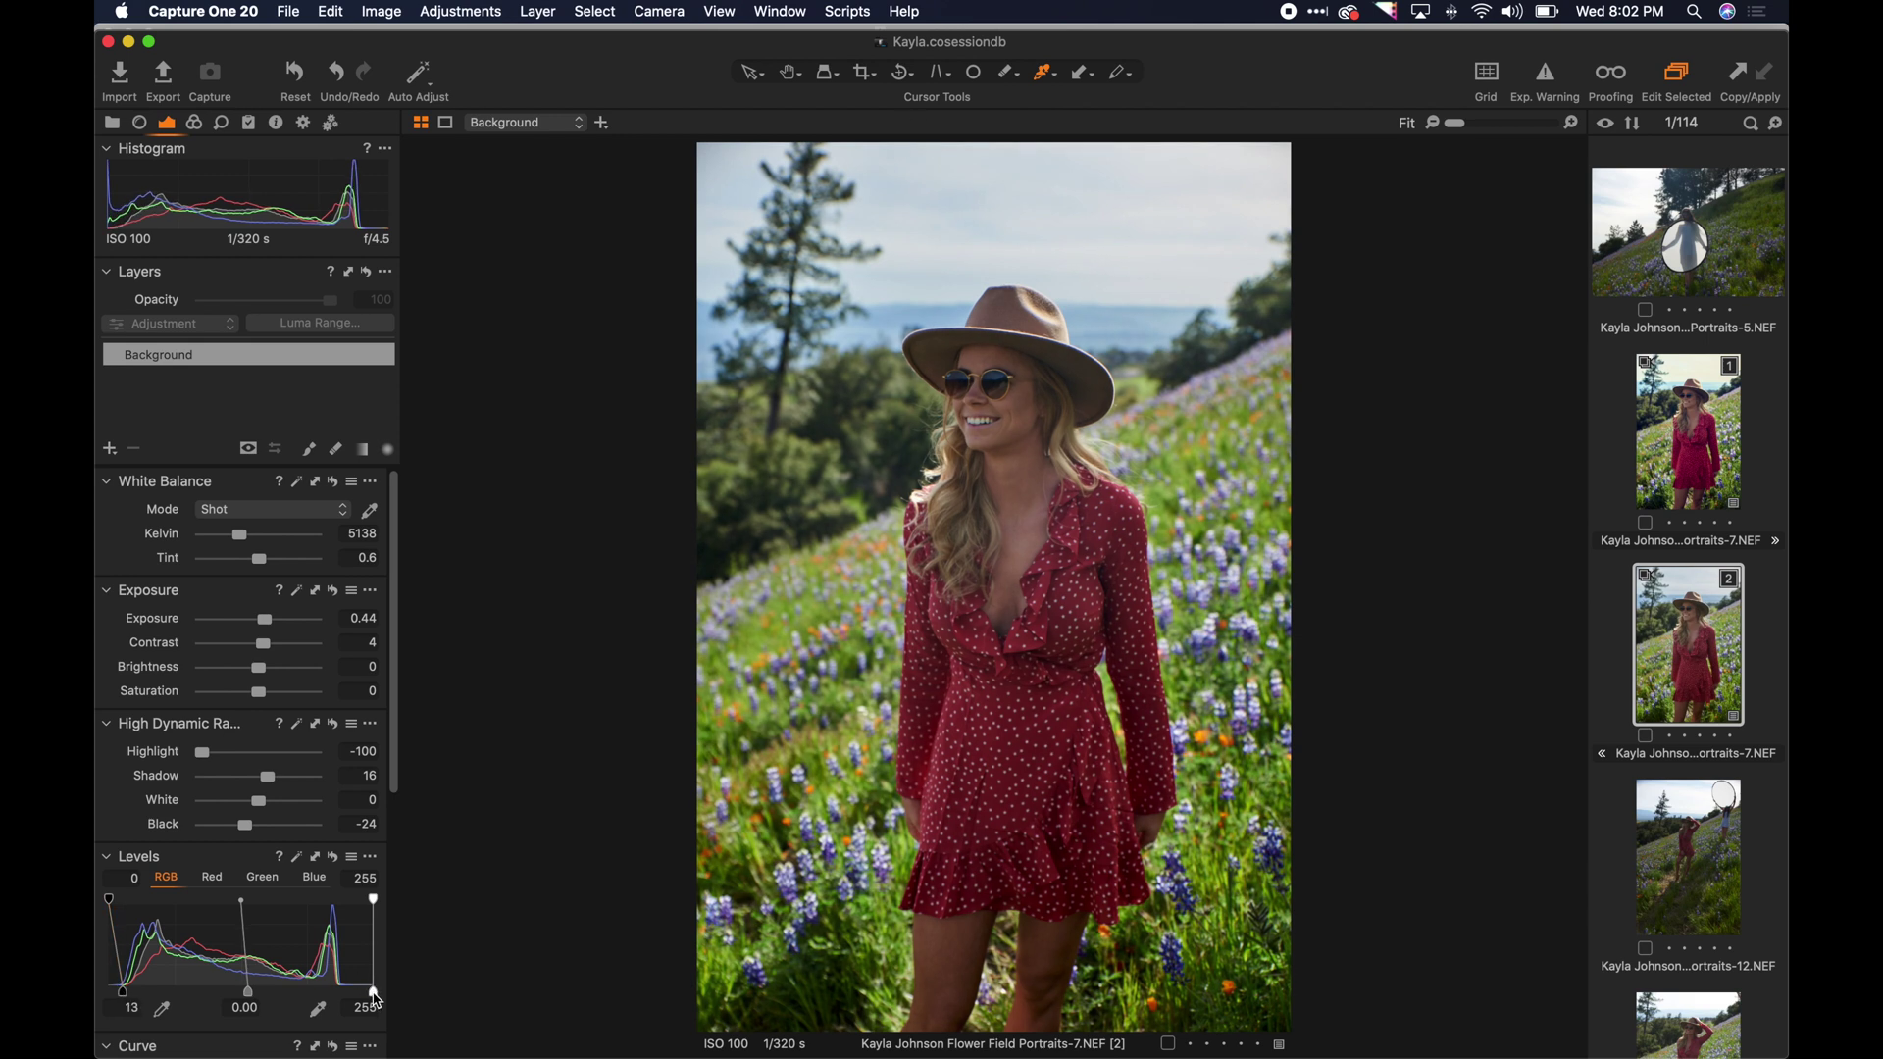
drag(374, 993, 352, 994)
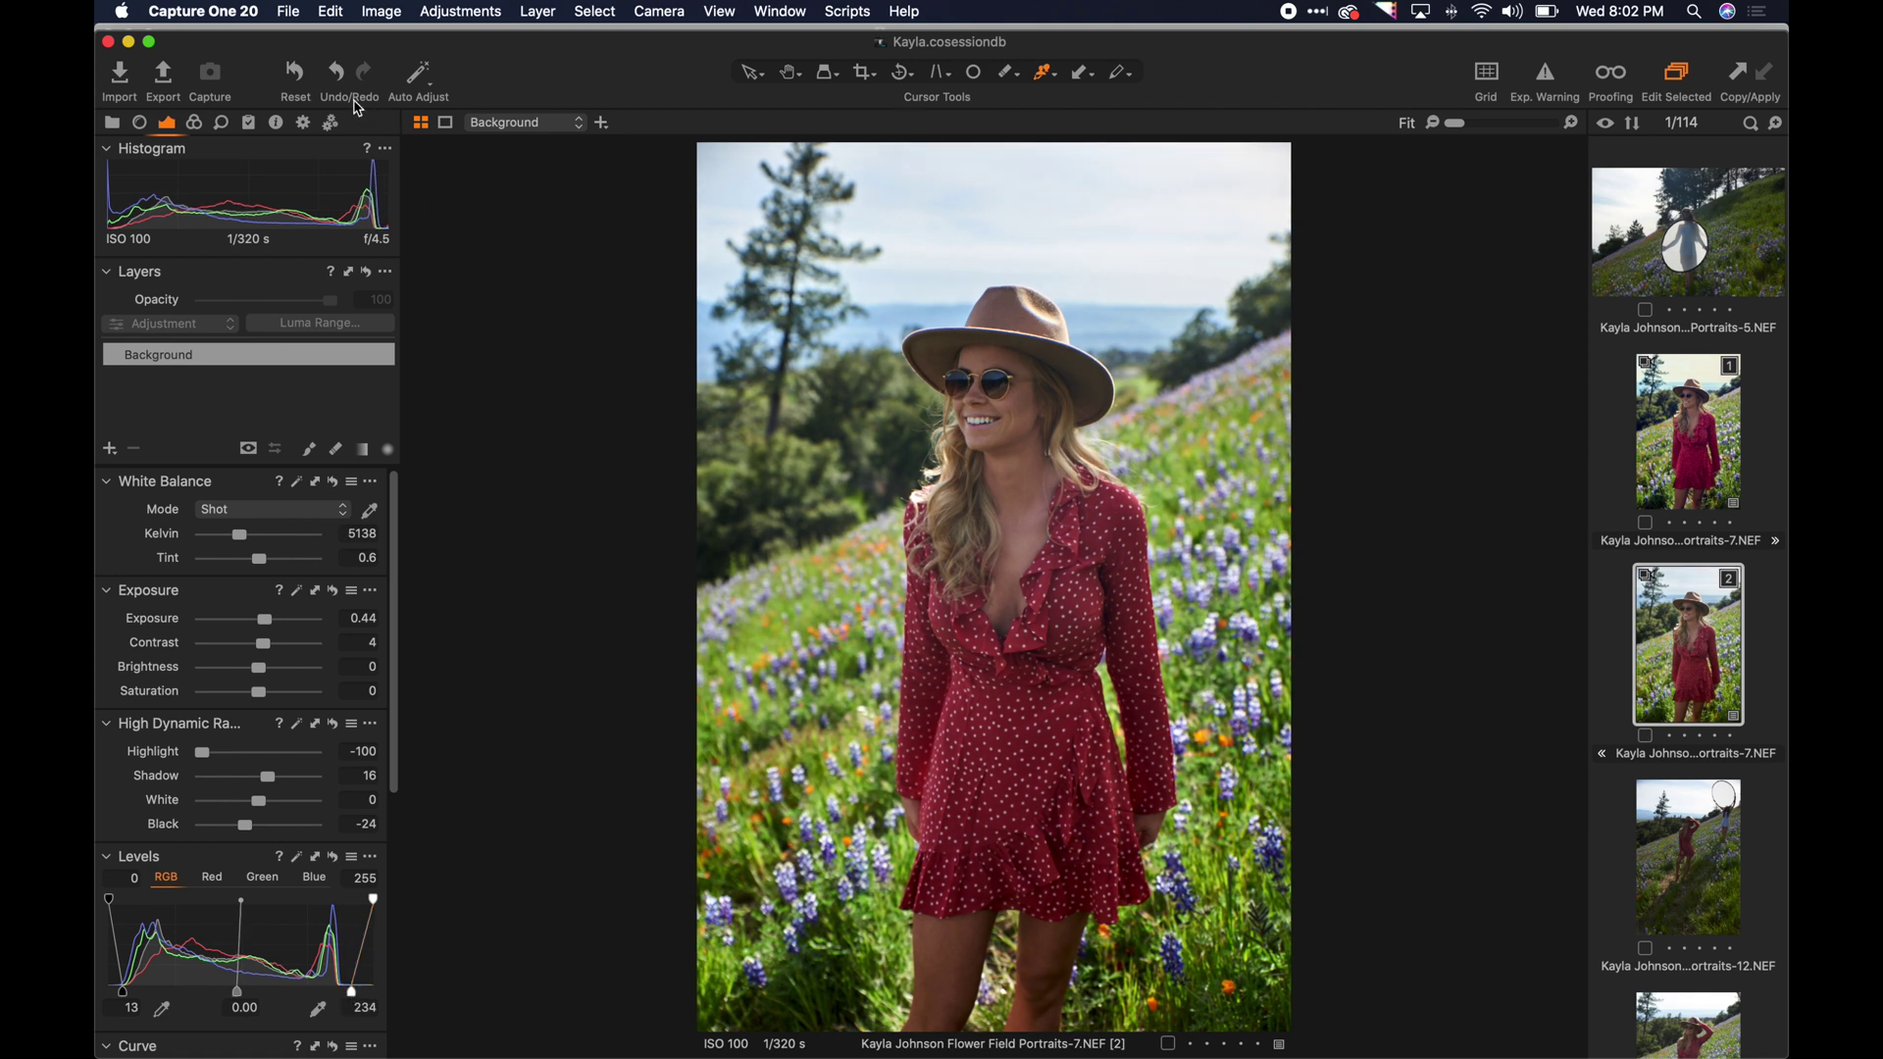
drag(298, 84, 298, 84)
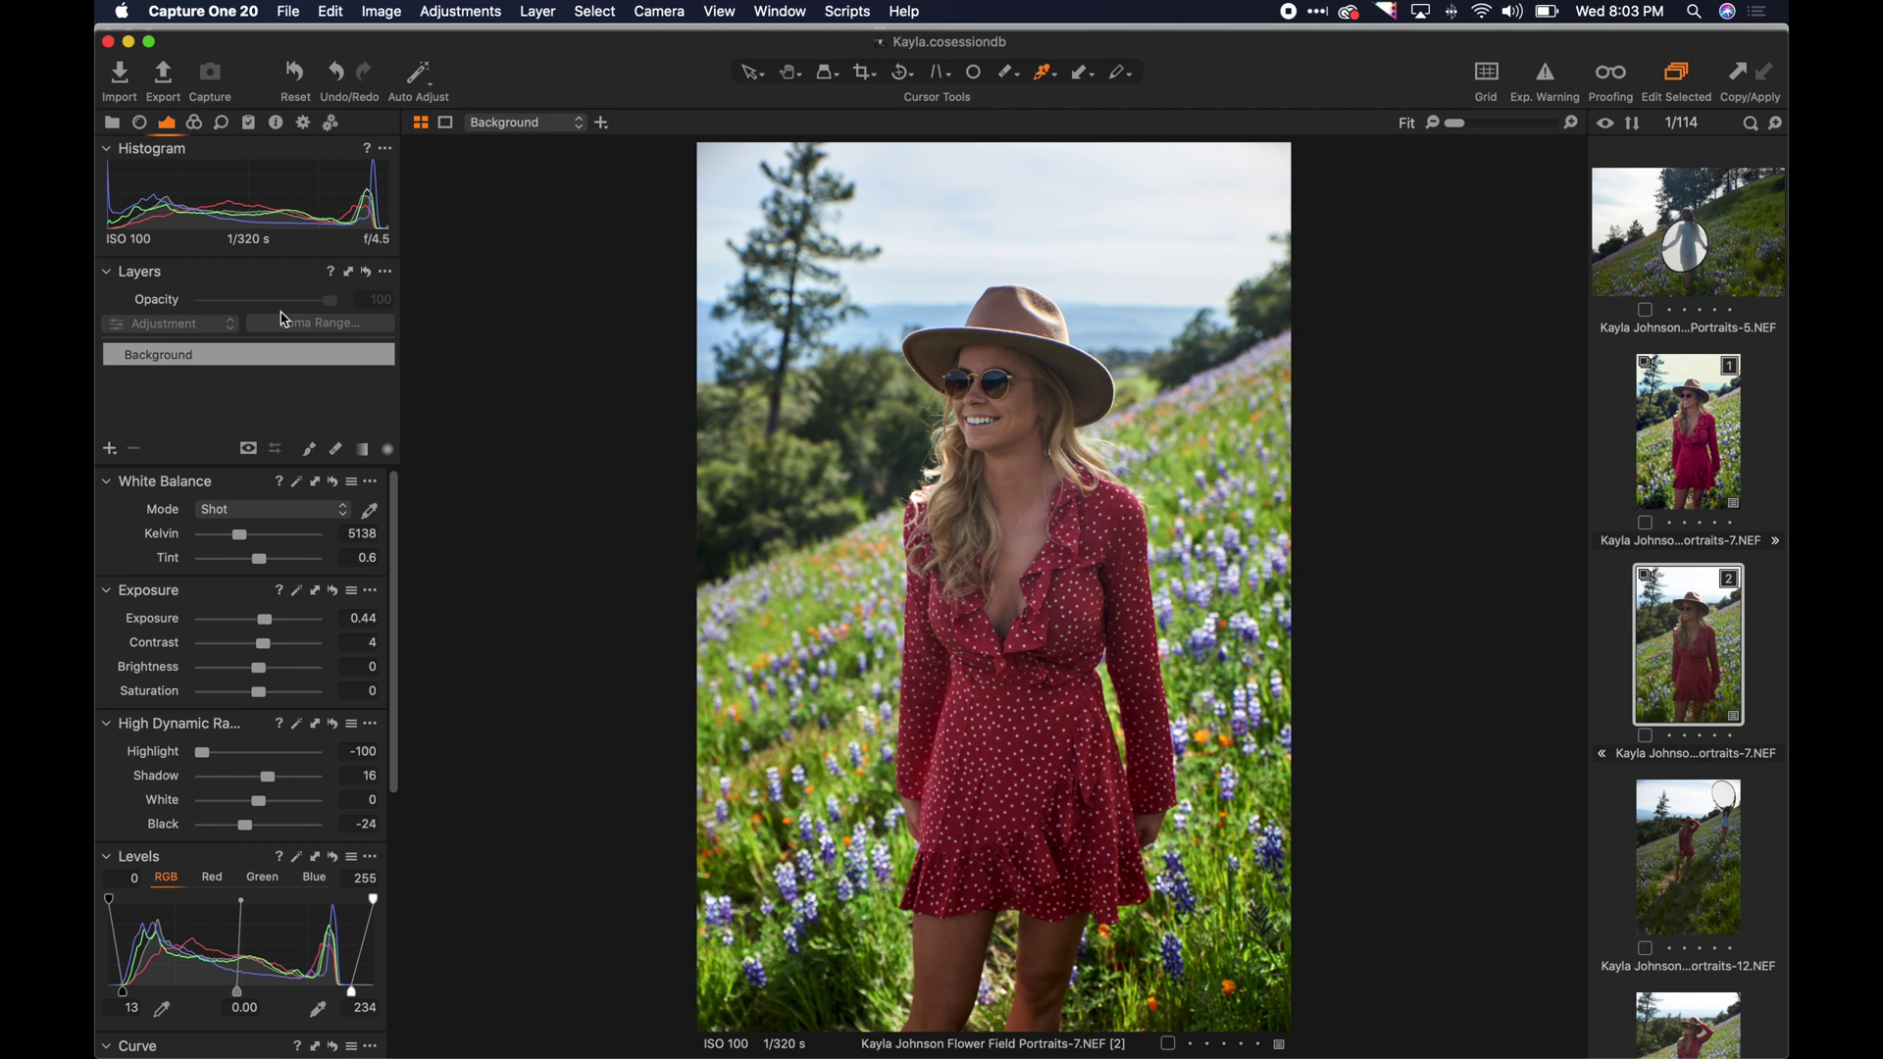
Show the Color tools: White Balance at 5138 K and tint 0.6, Color Balance and Normalize.
click(195, 124)
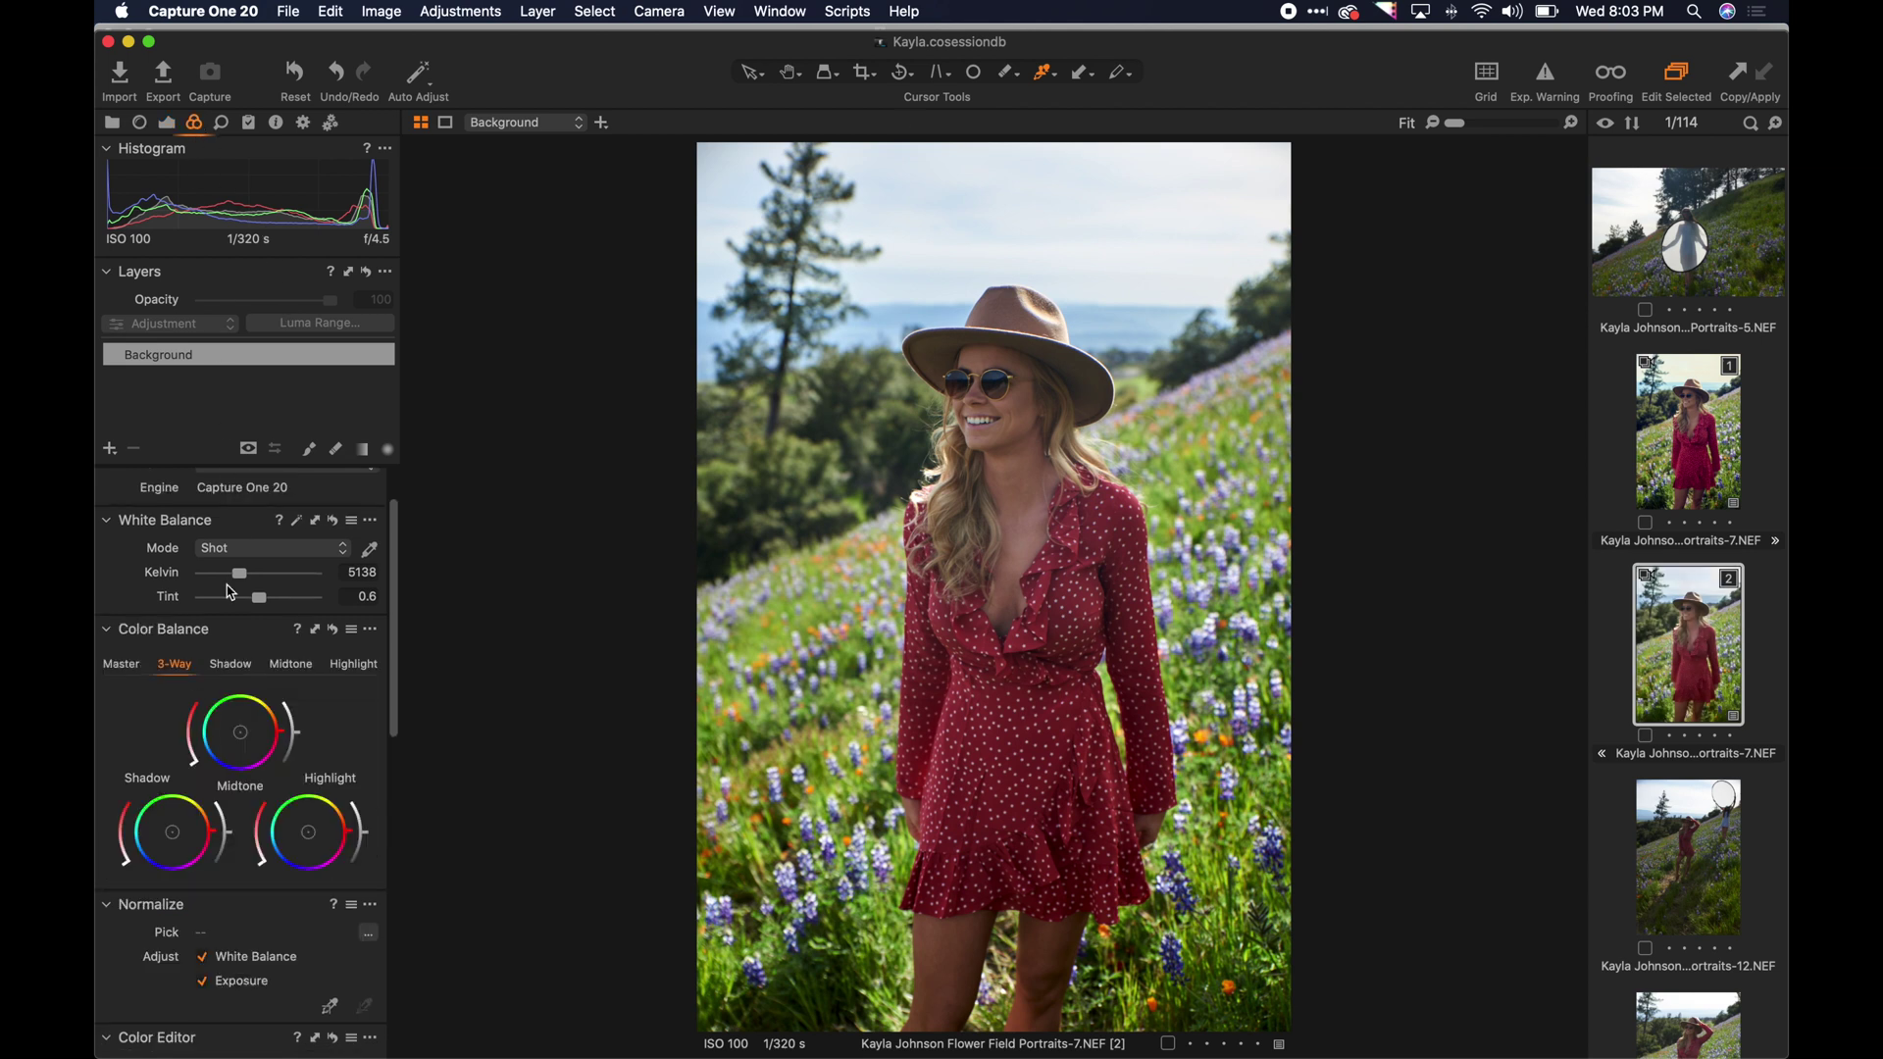
right_click(200, 131)
mouse_move(307, 180)
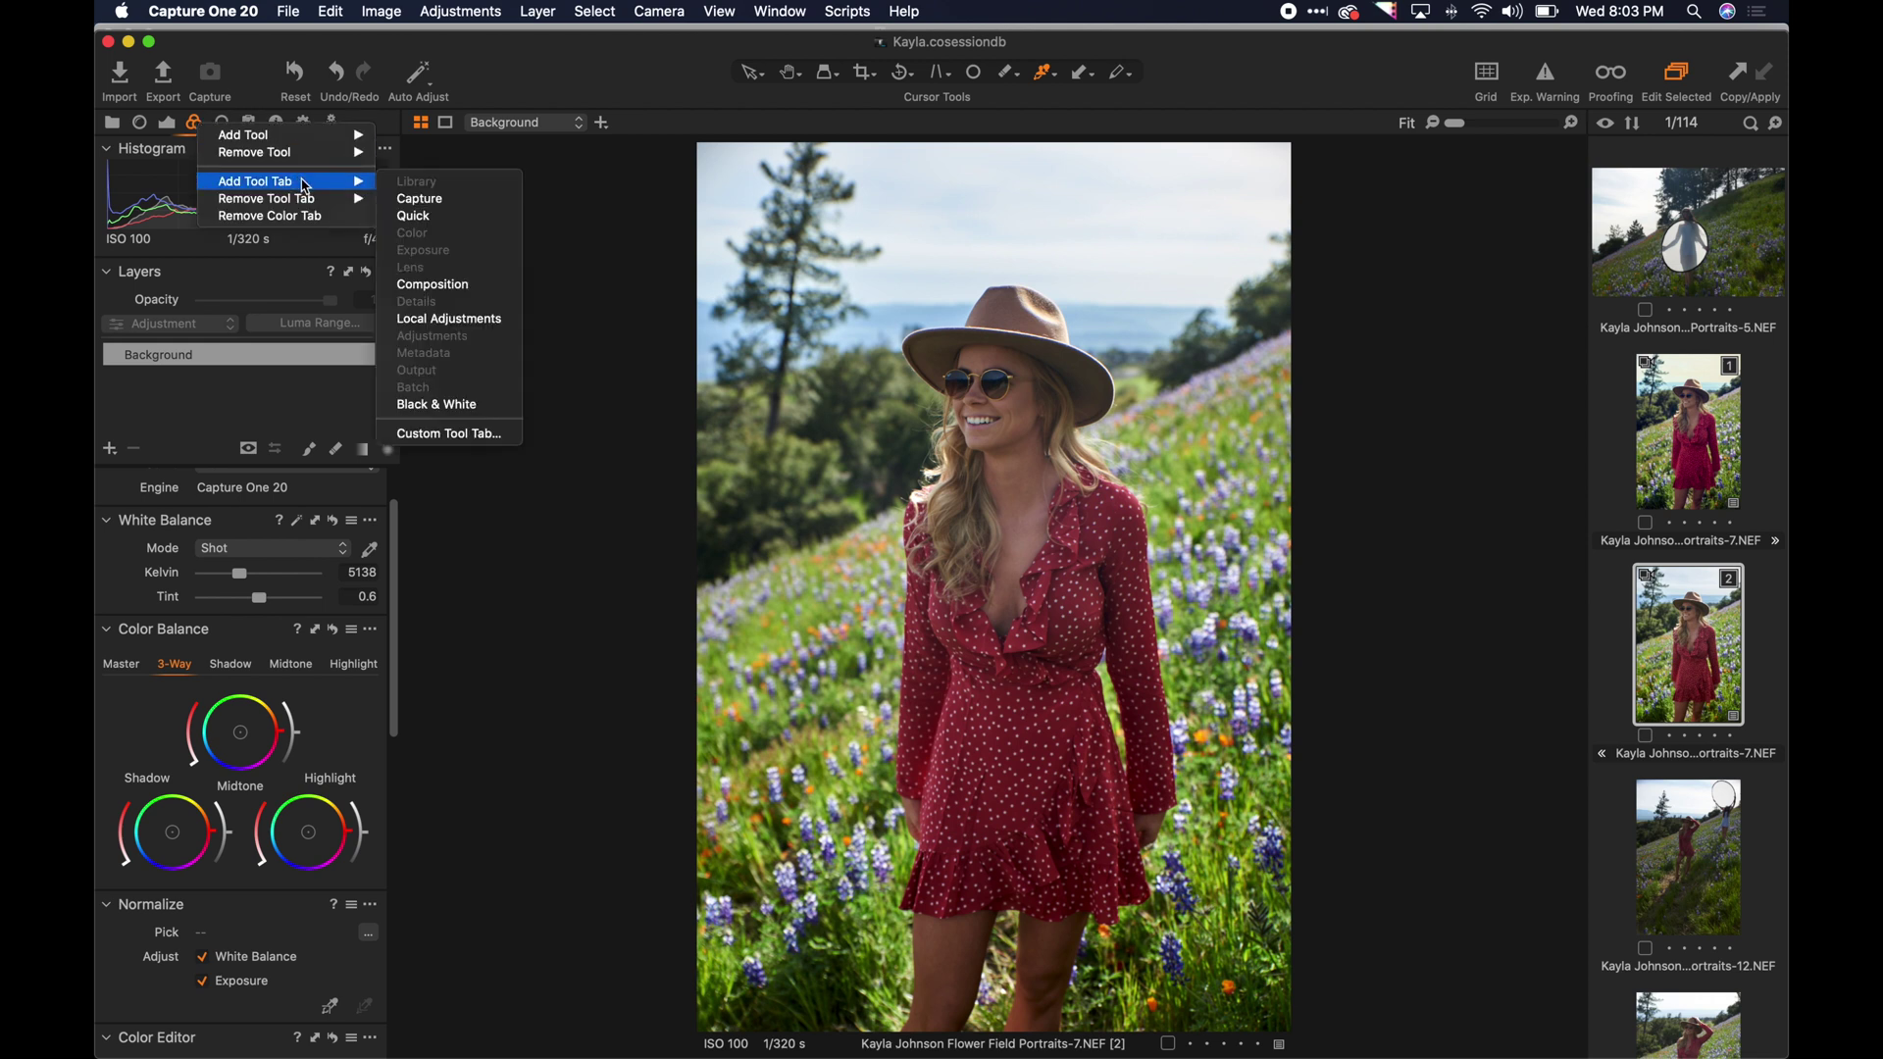
click(251, 384)
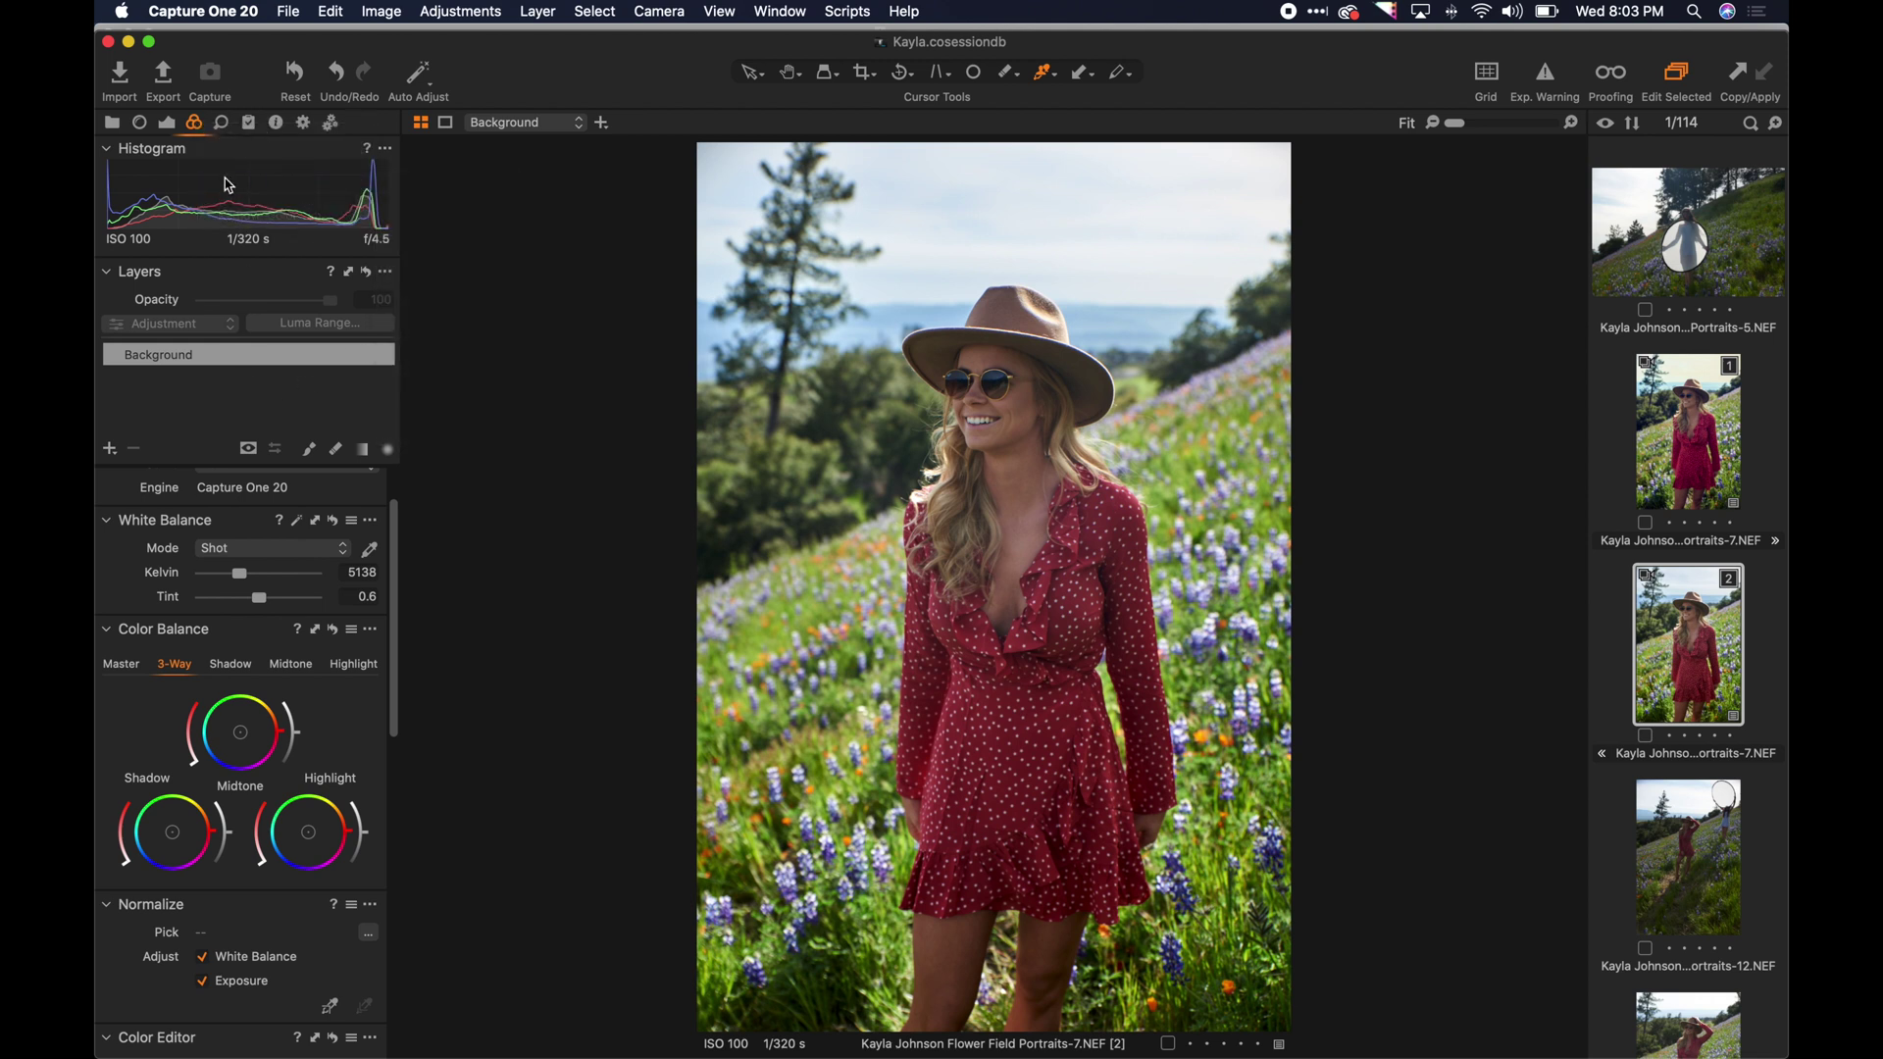
click(170, 125)
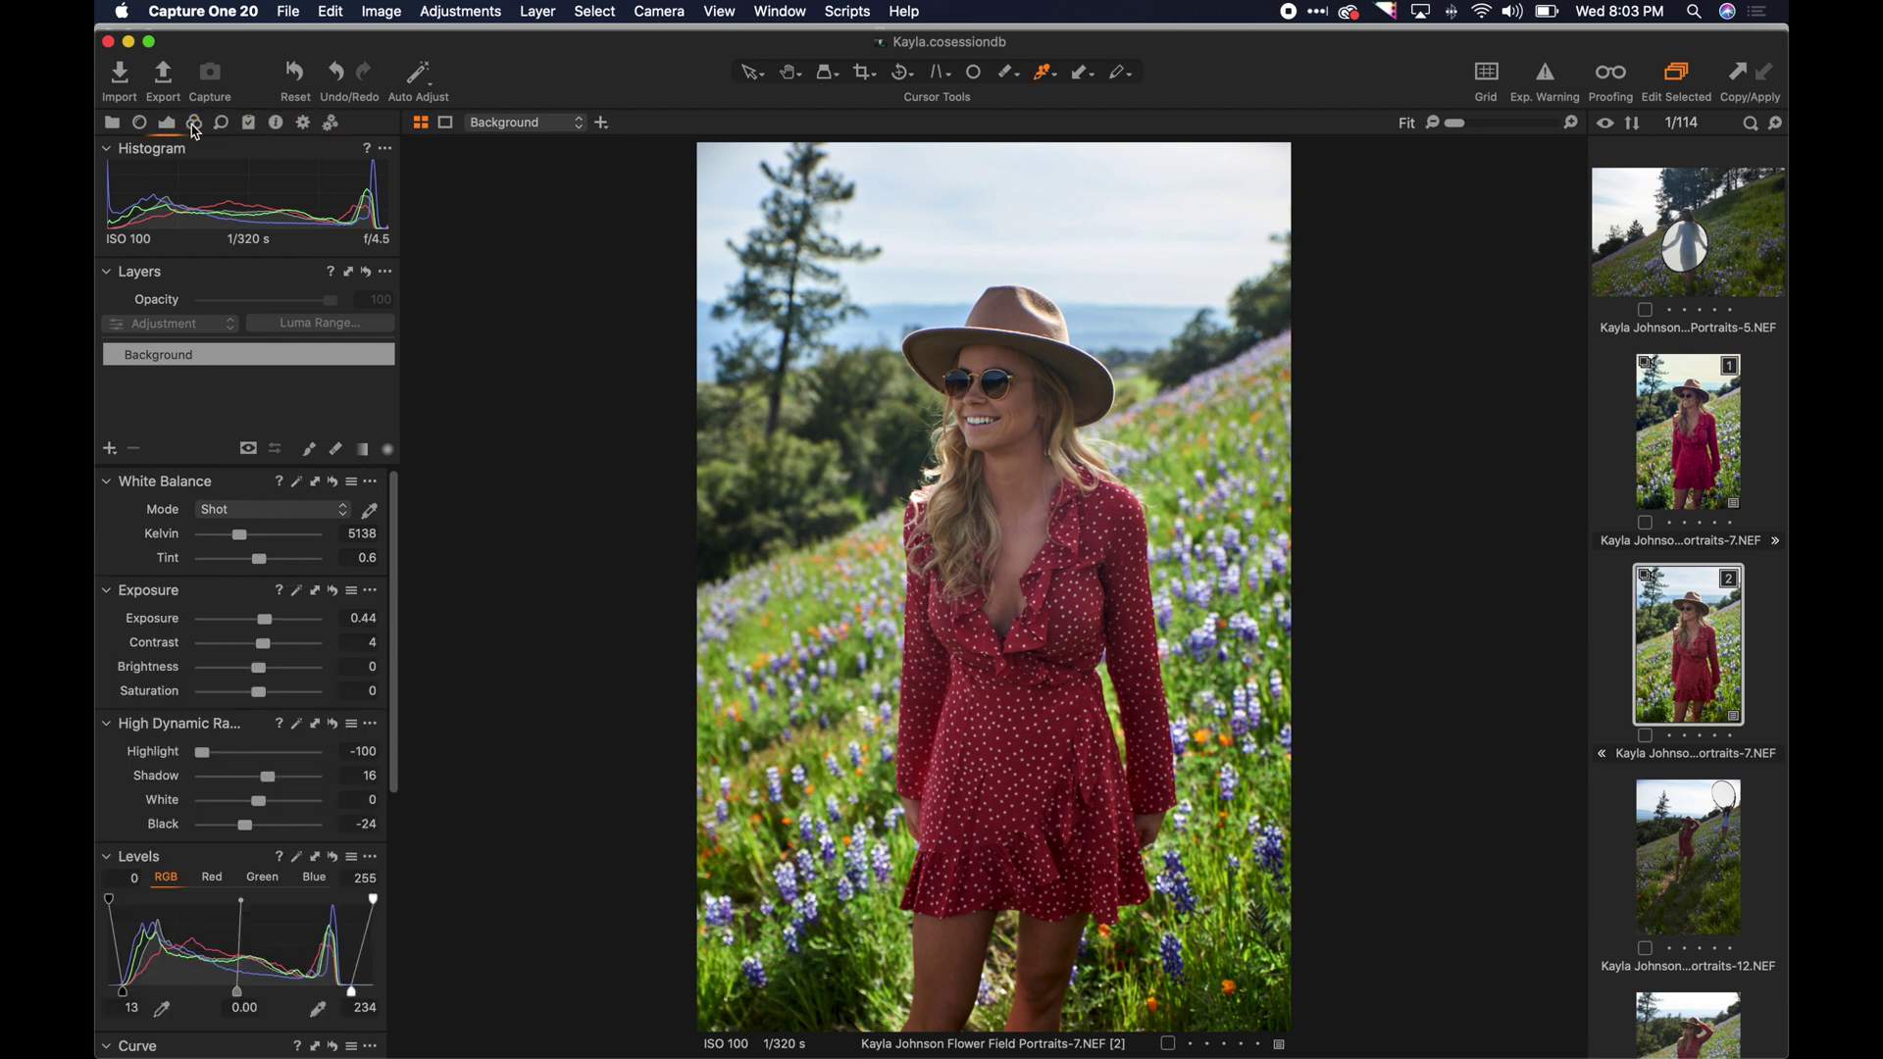
click(194, 124)
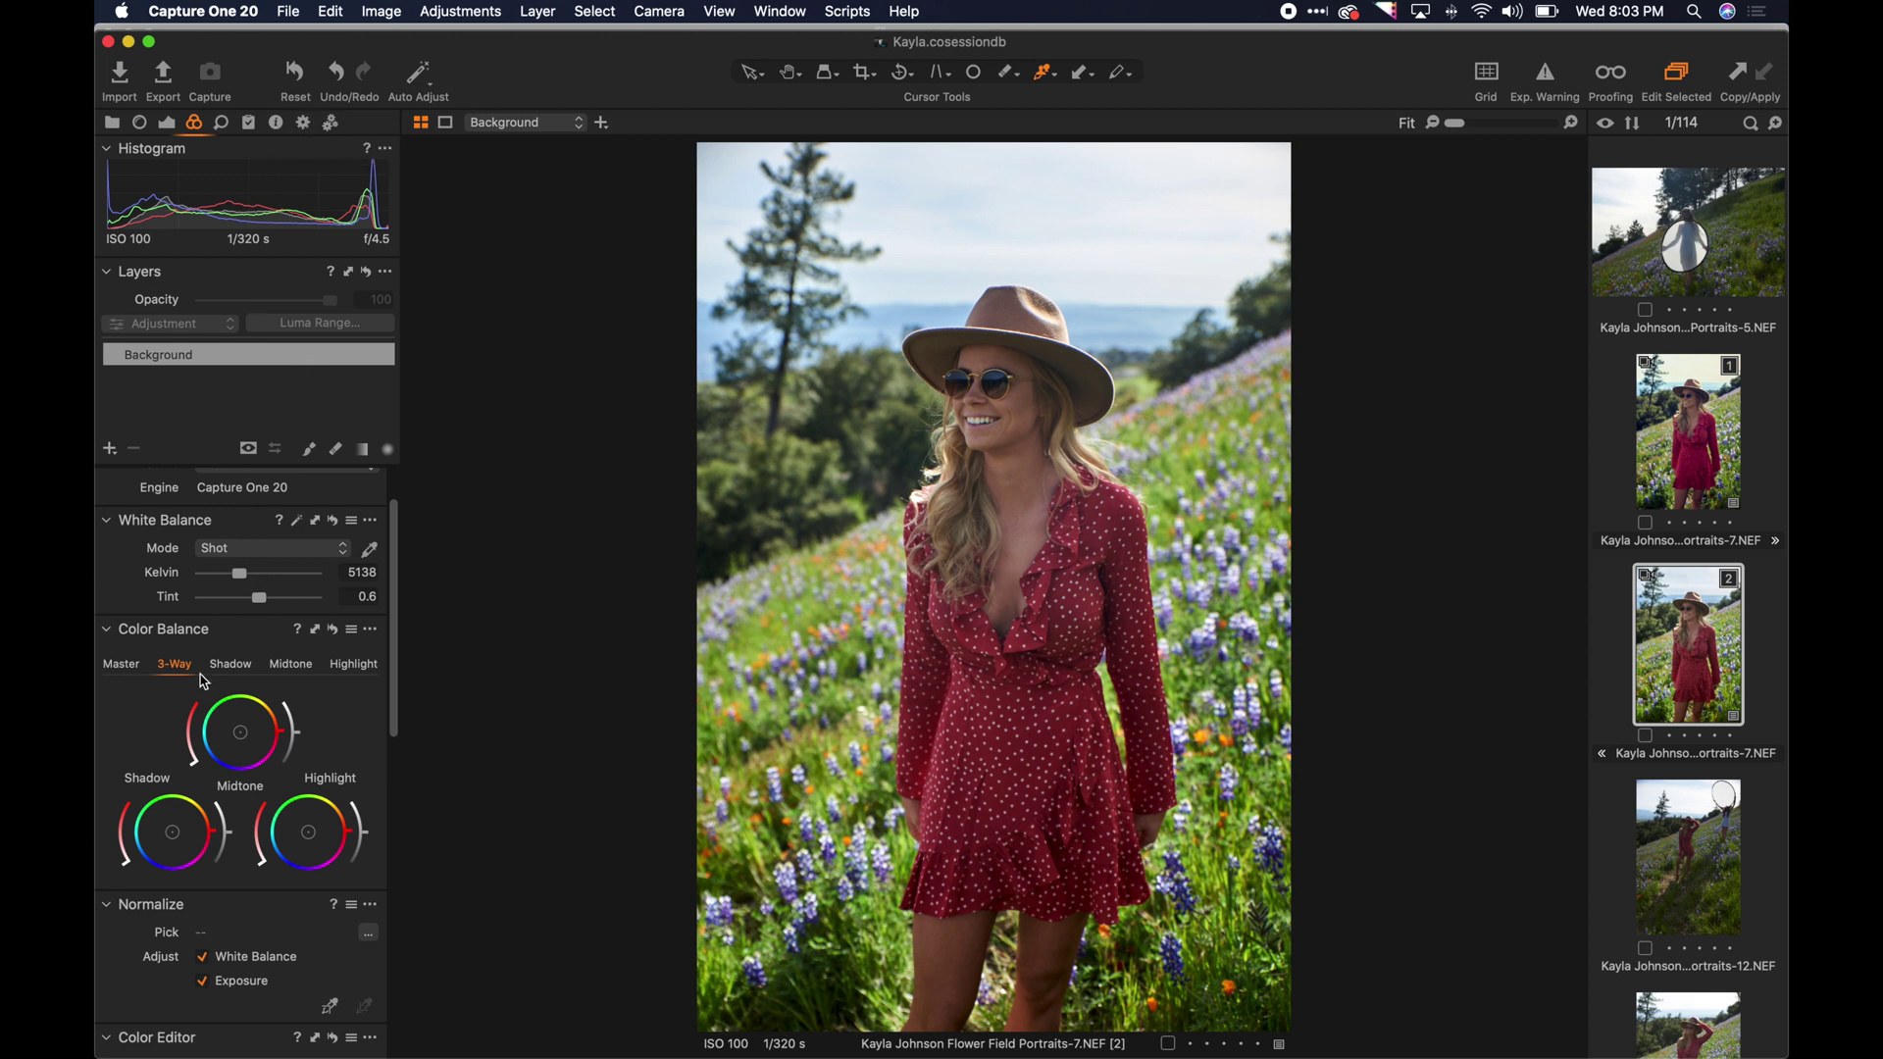
scroll(206, 696, down, 10)
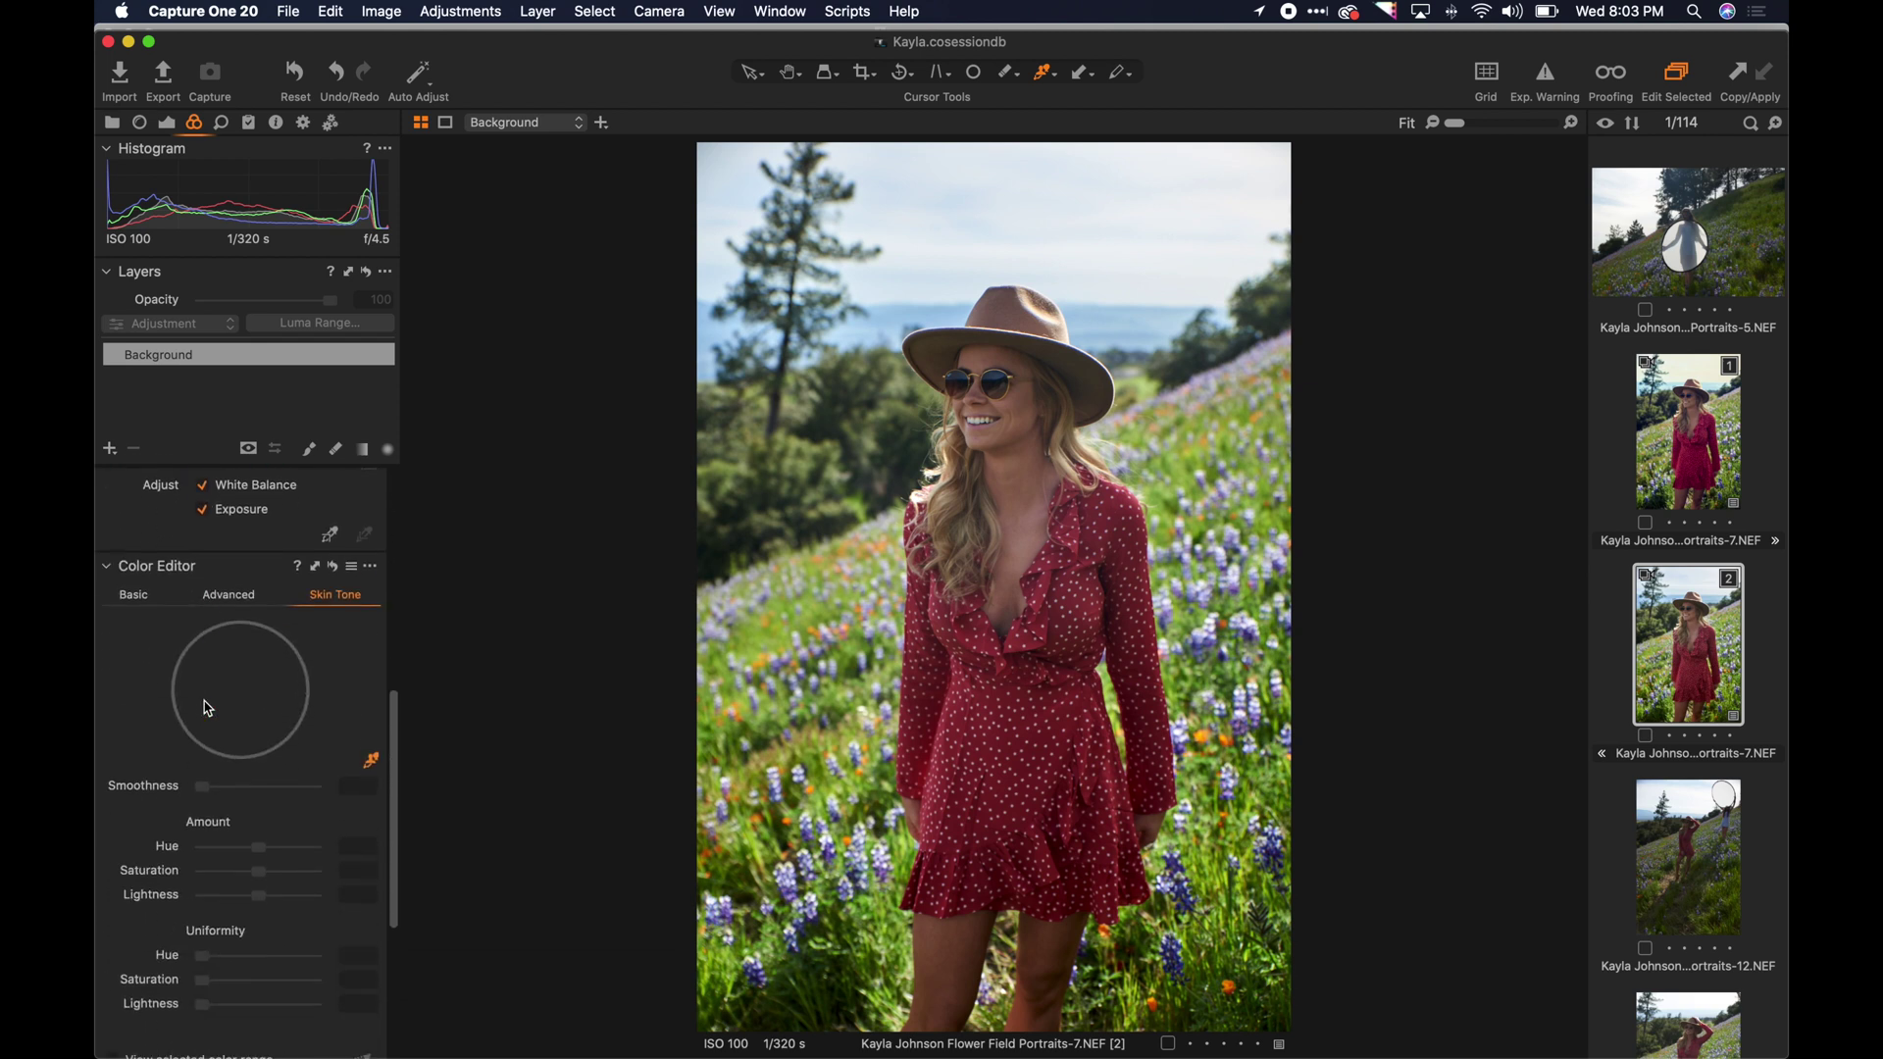
scroll(208, 708, down, 5)
scroll(208, 708, up, 6)
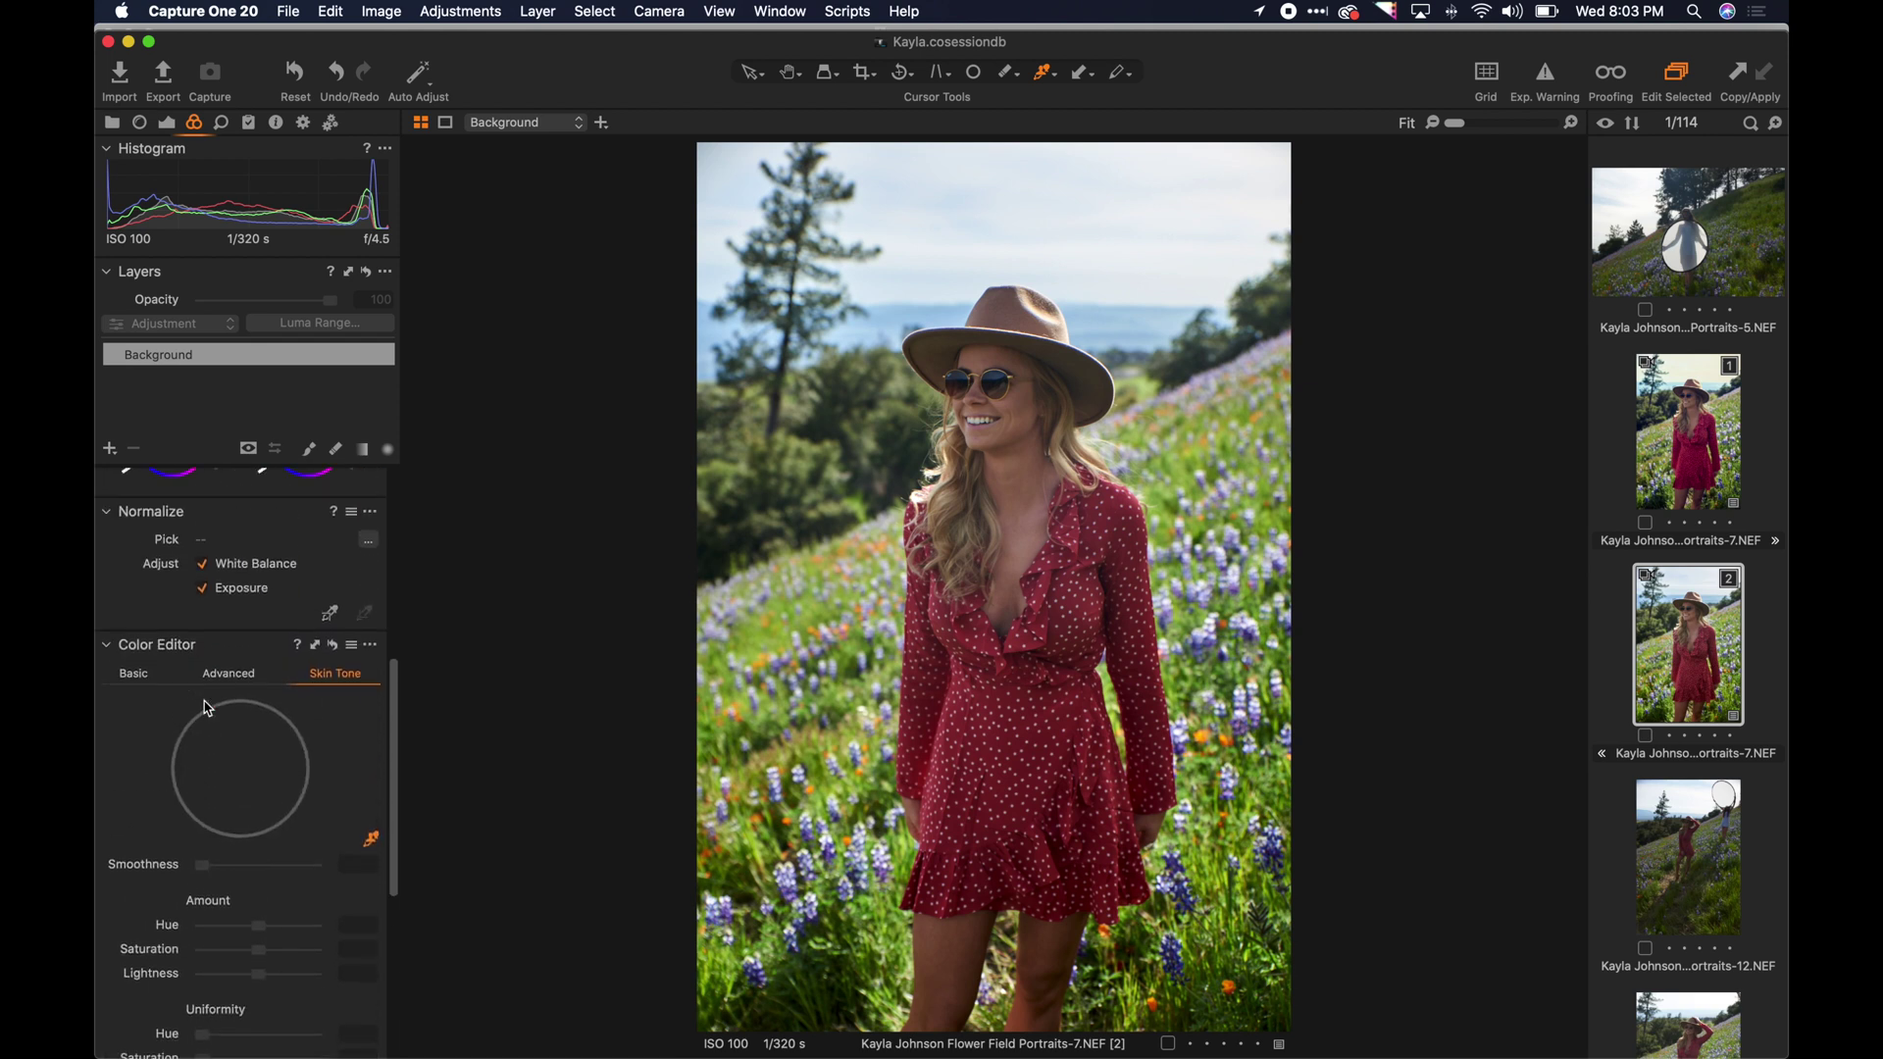
click(135, 689)
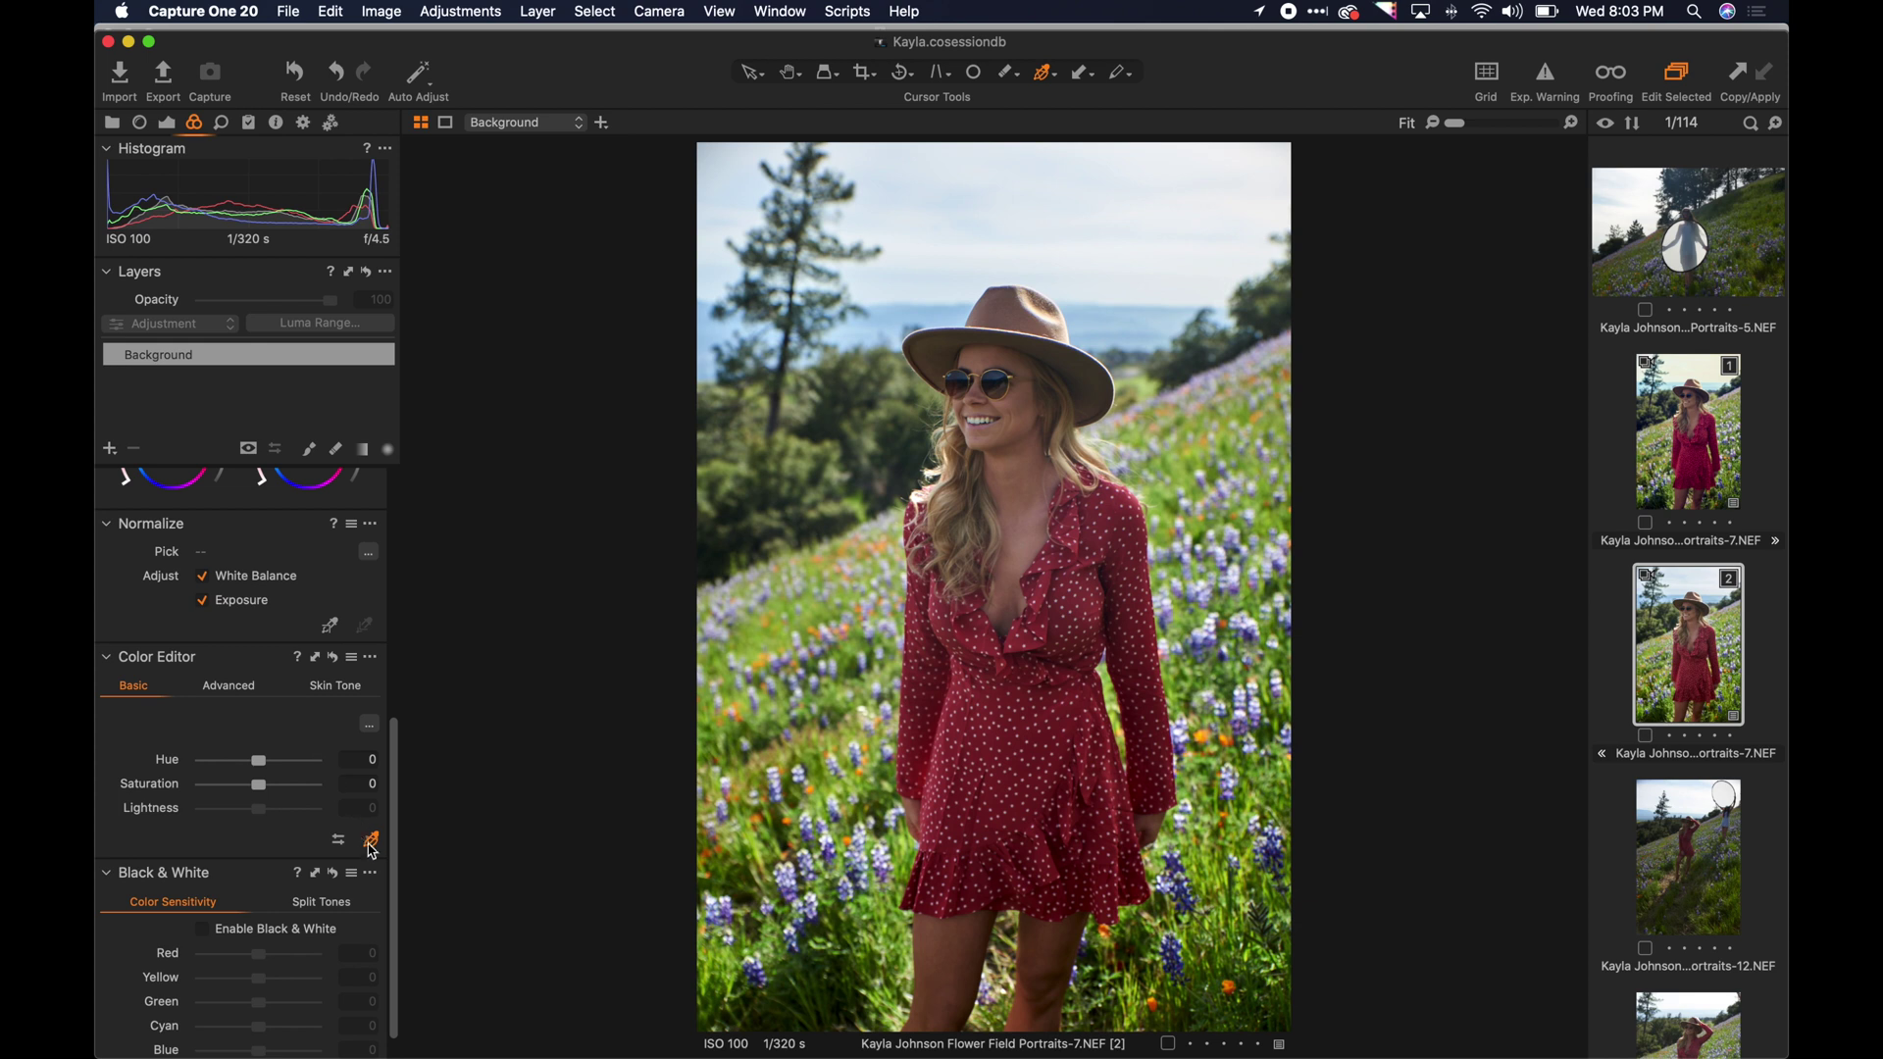
scroll(998, 689, up, 5)
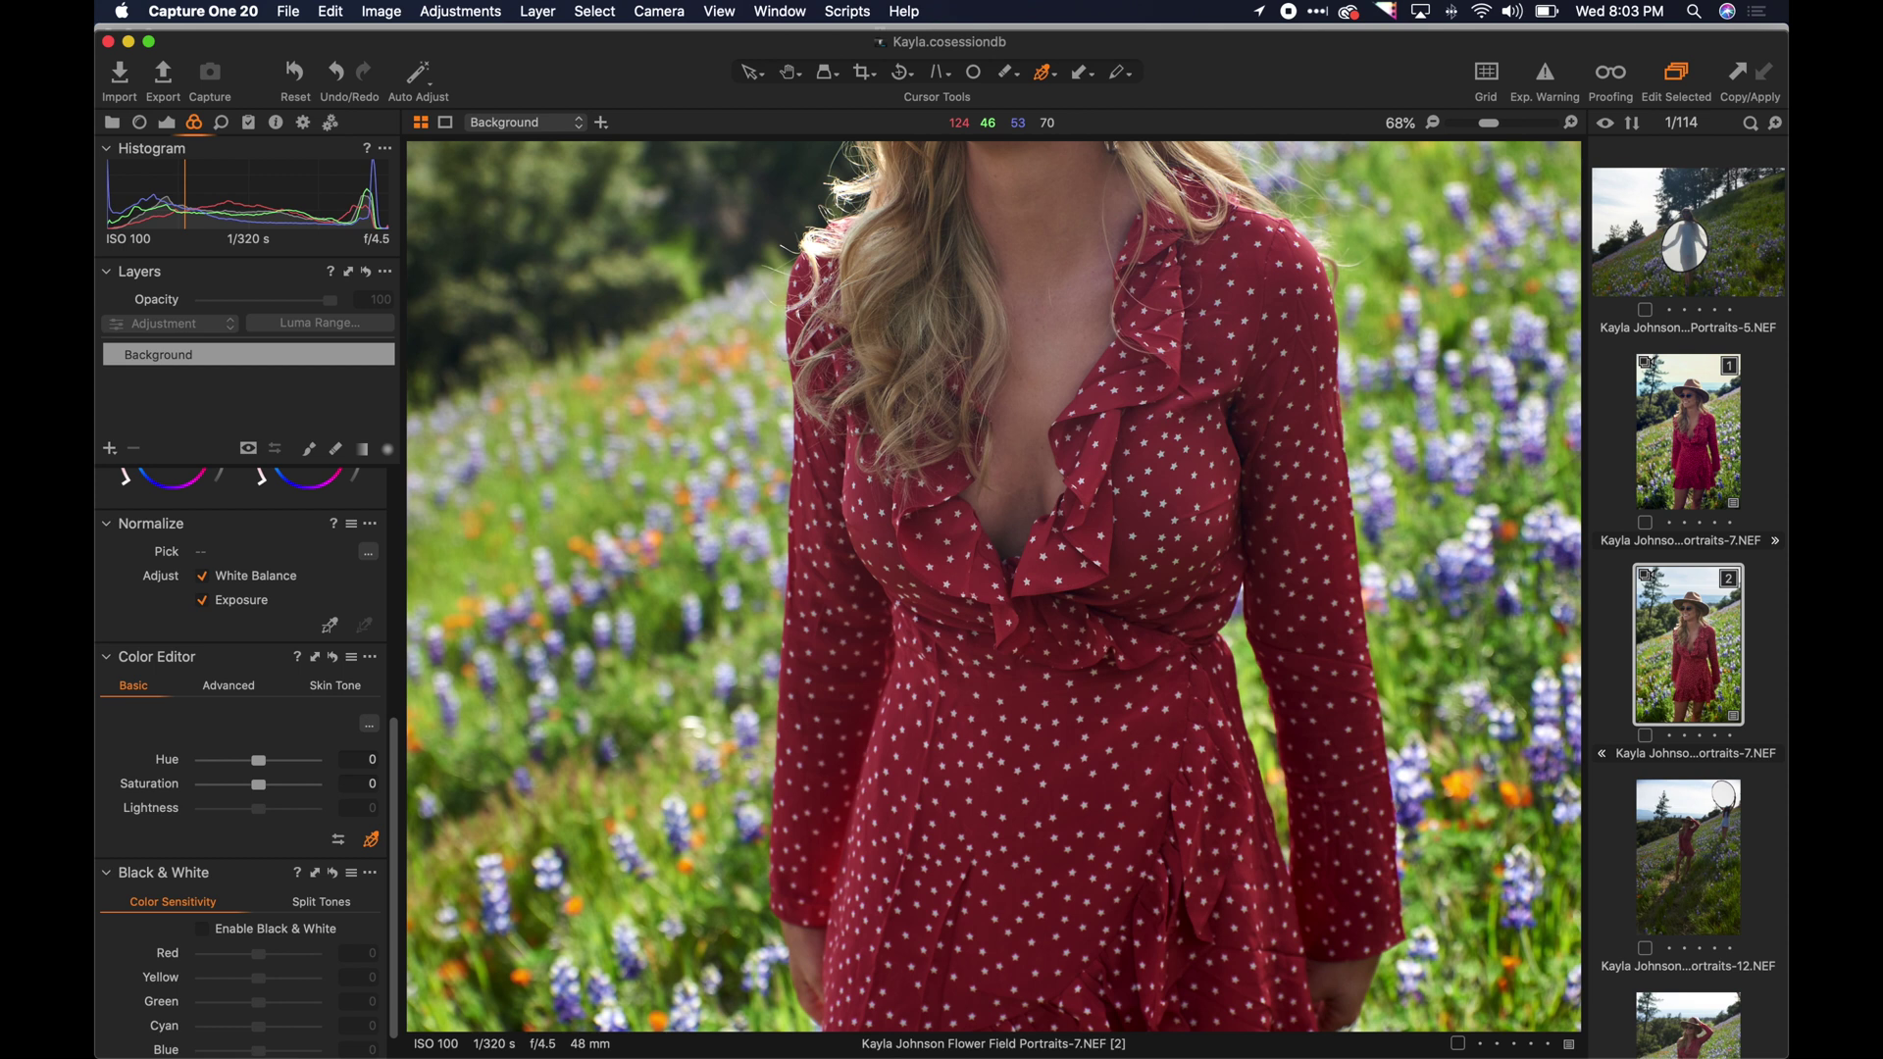
drag(981, 638, 1059, 633)
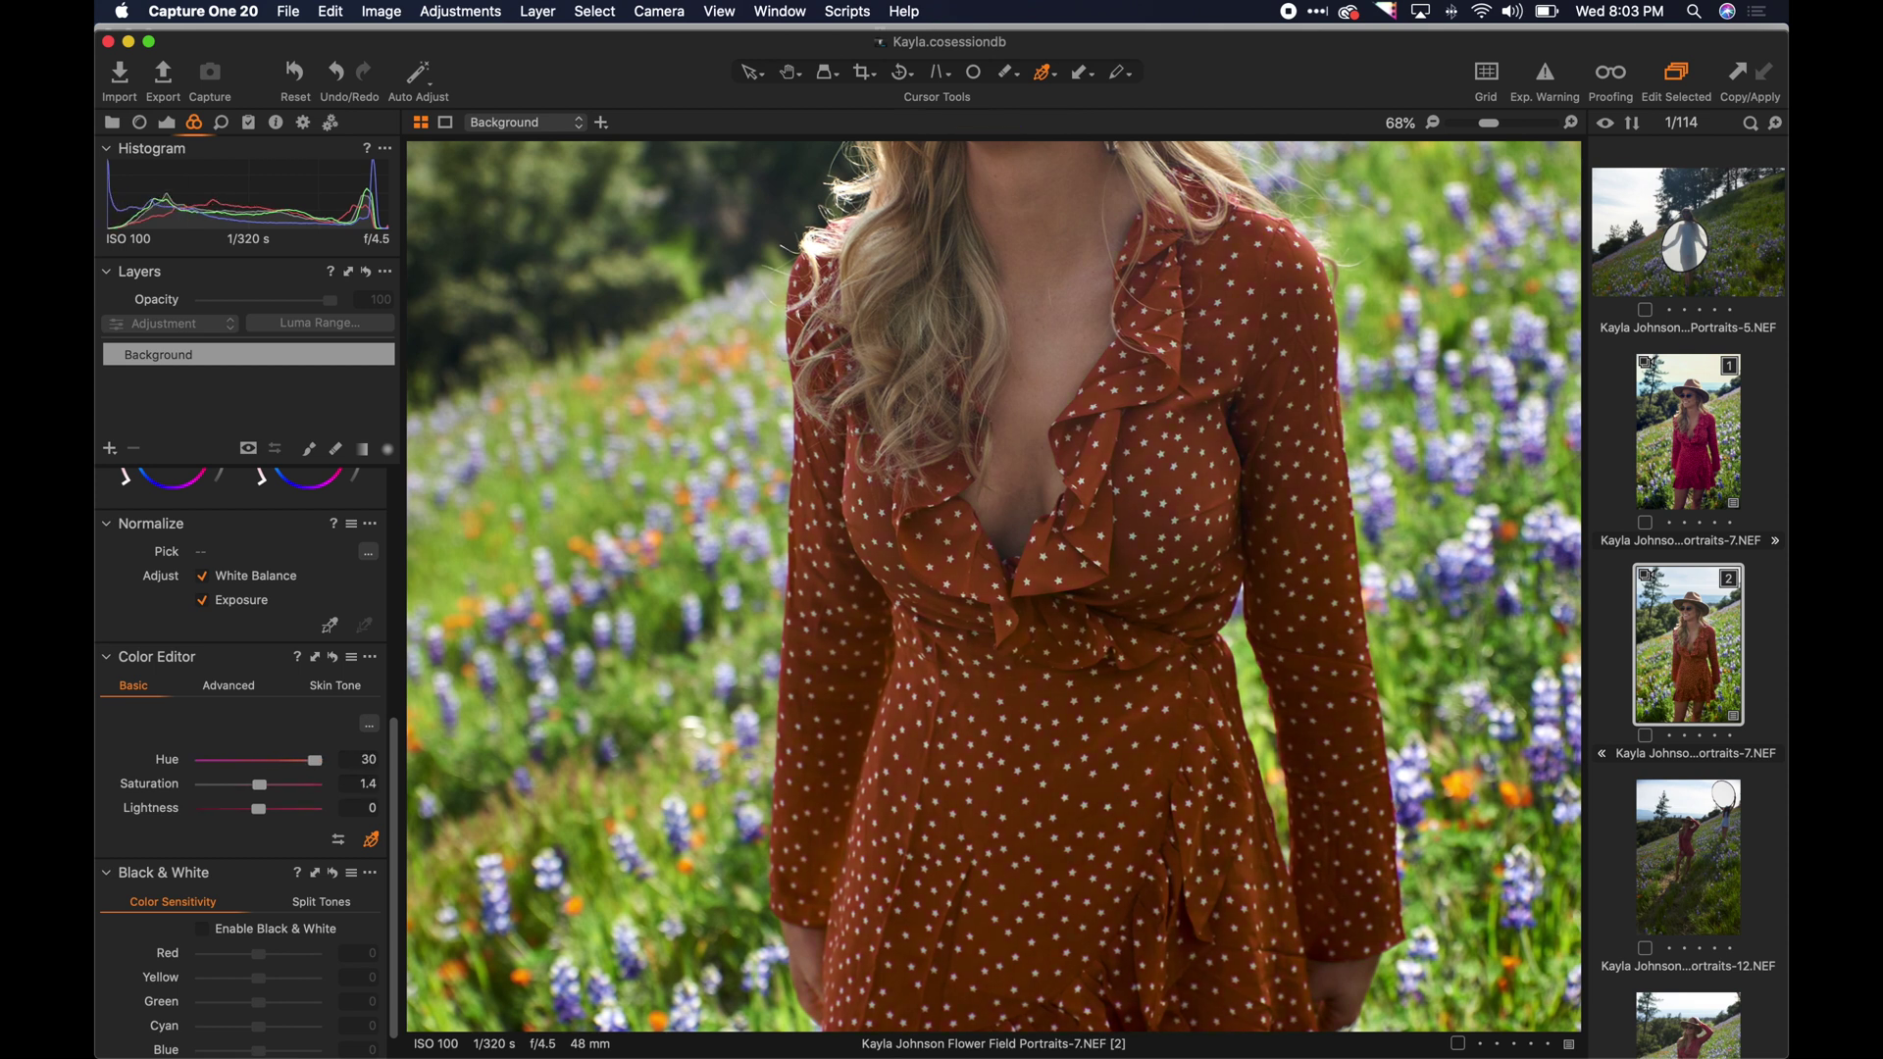
drag(1059, 633, 902, 637)
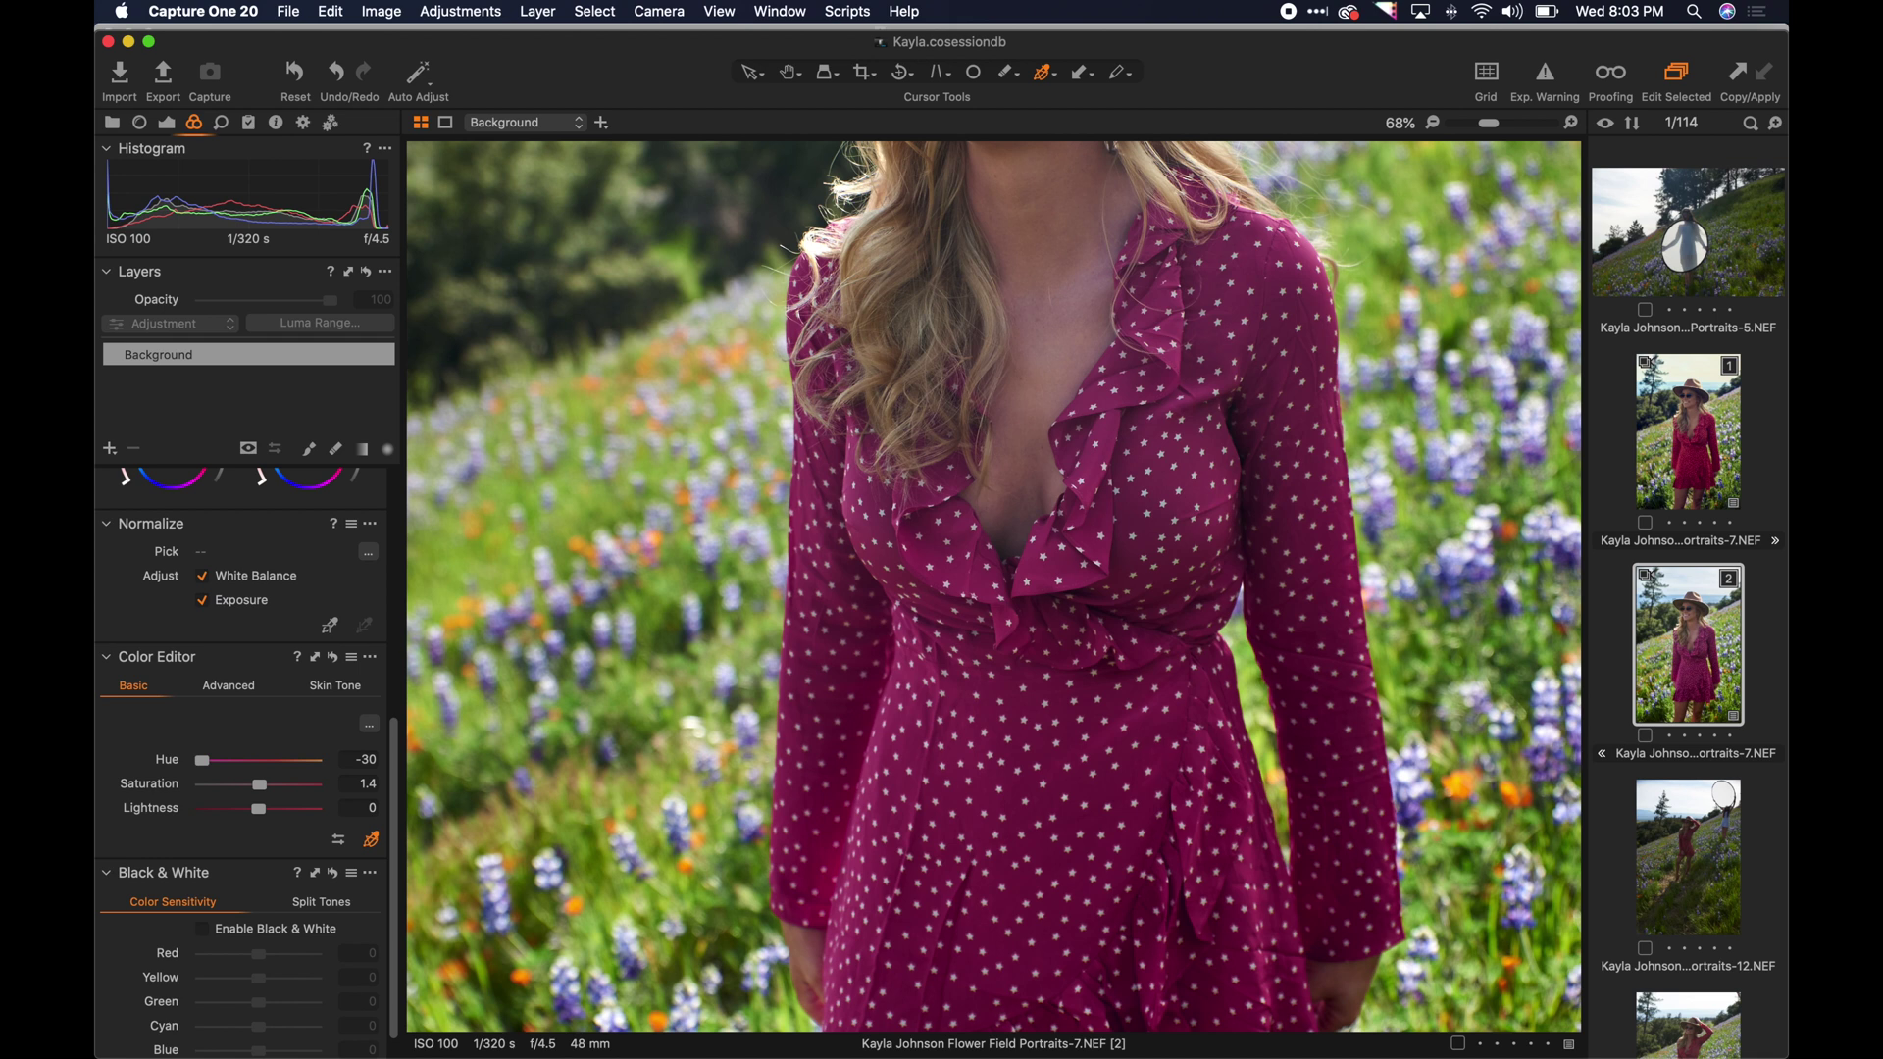
drag(202, 760, 241, 760)
double_click(241, 761)
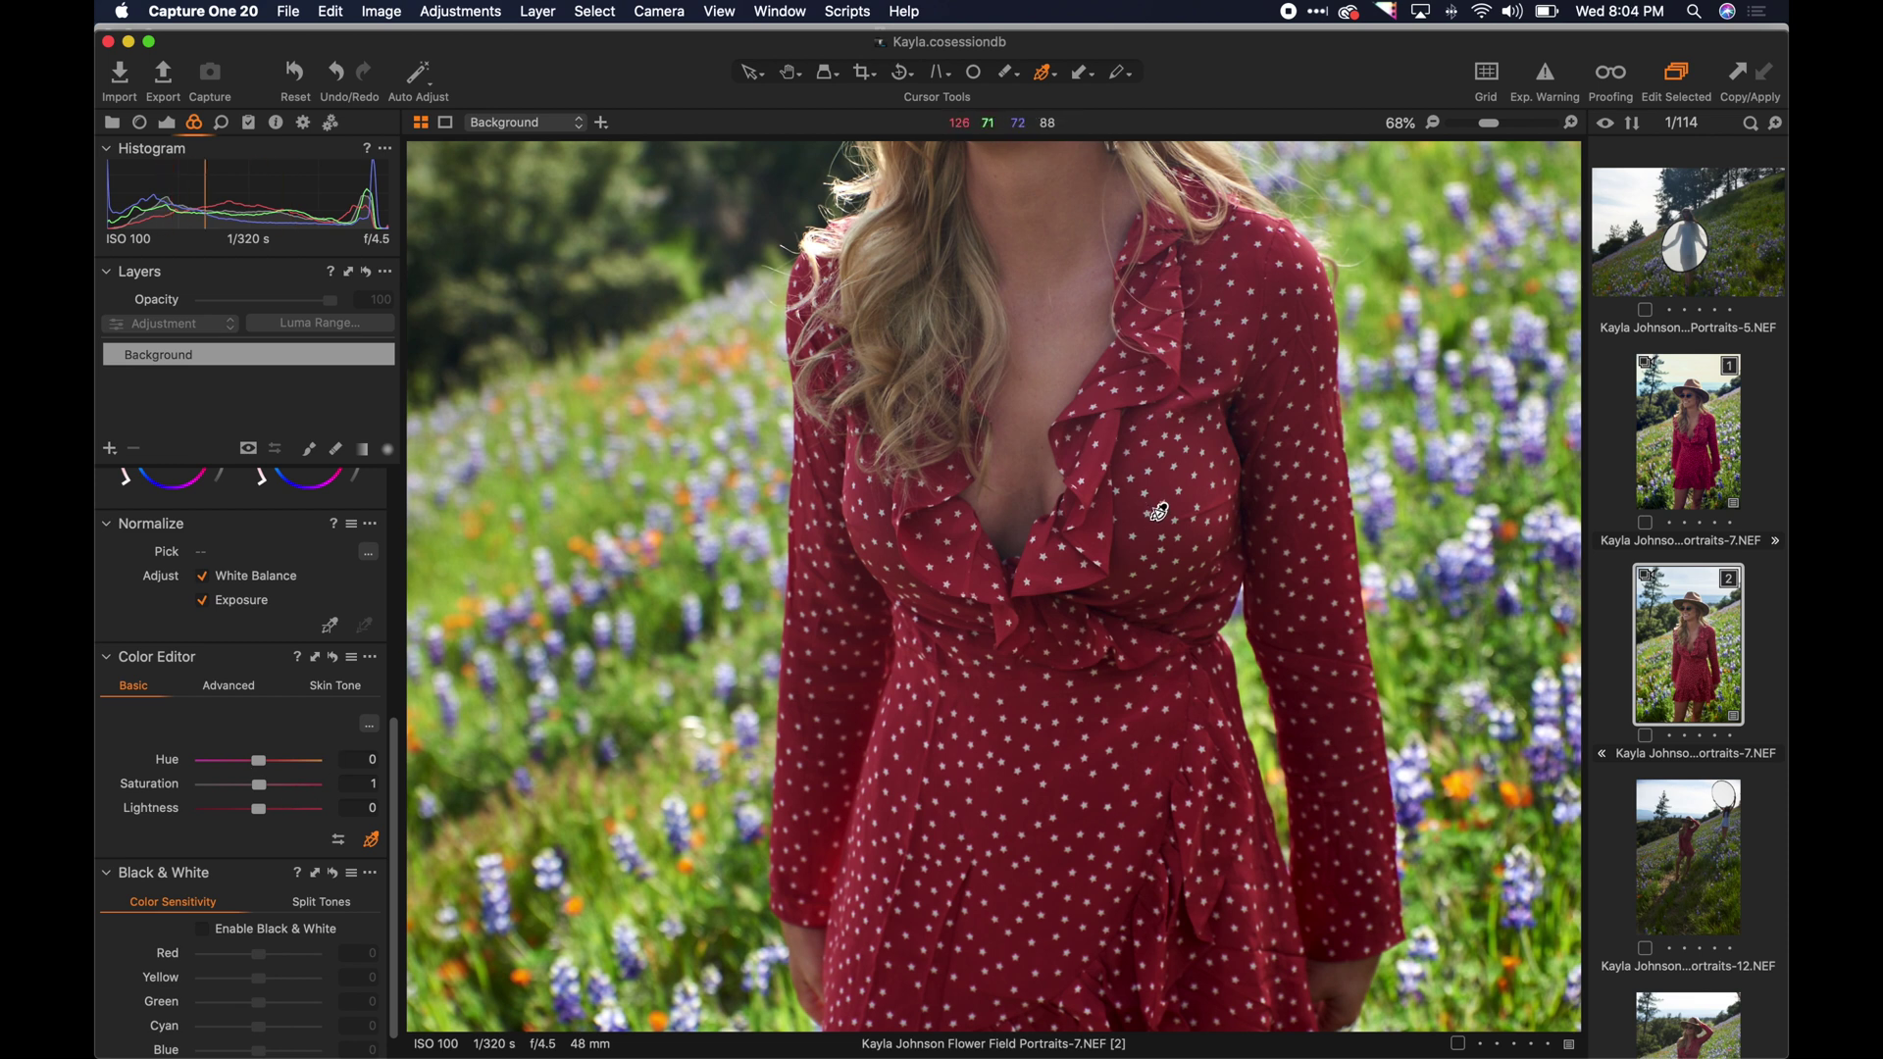
drag(1153, 527, 1215, 486)
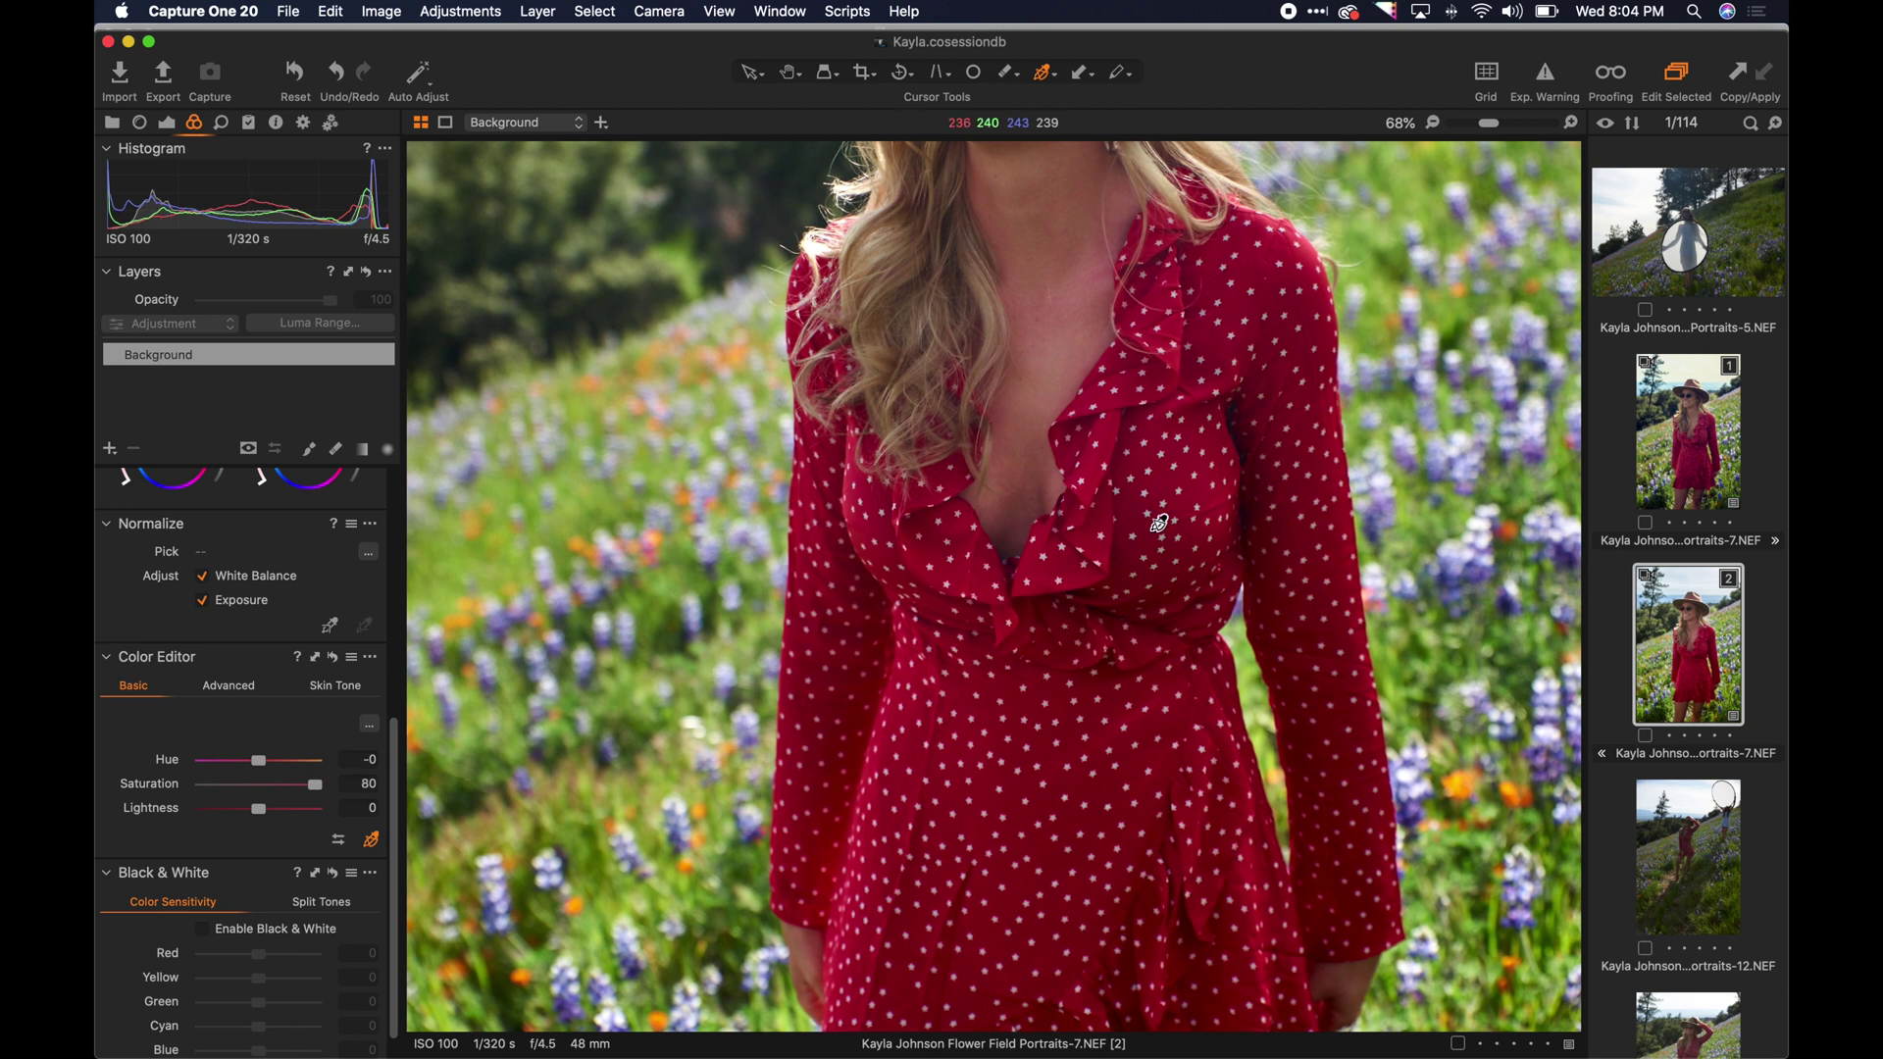
drag(1064, 441, 869, 384)
click(871, 384)
scroll(870, 384, up, 2)
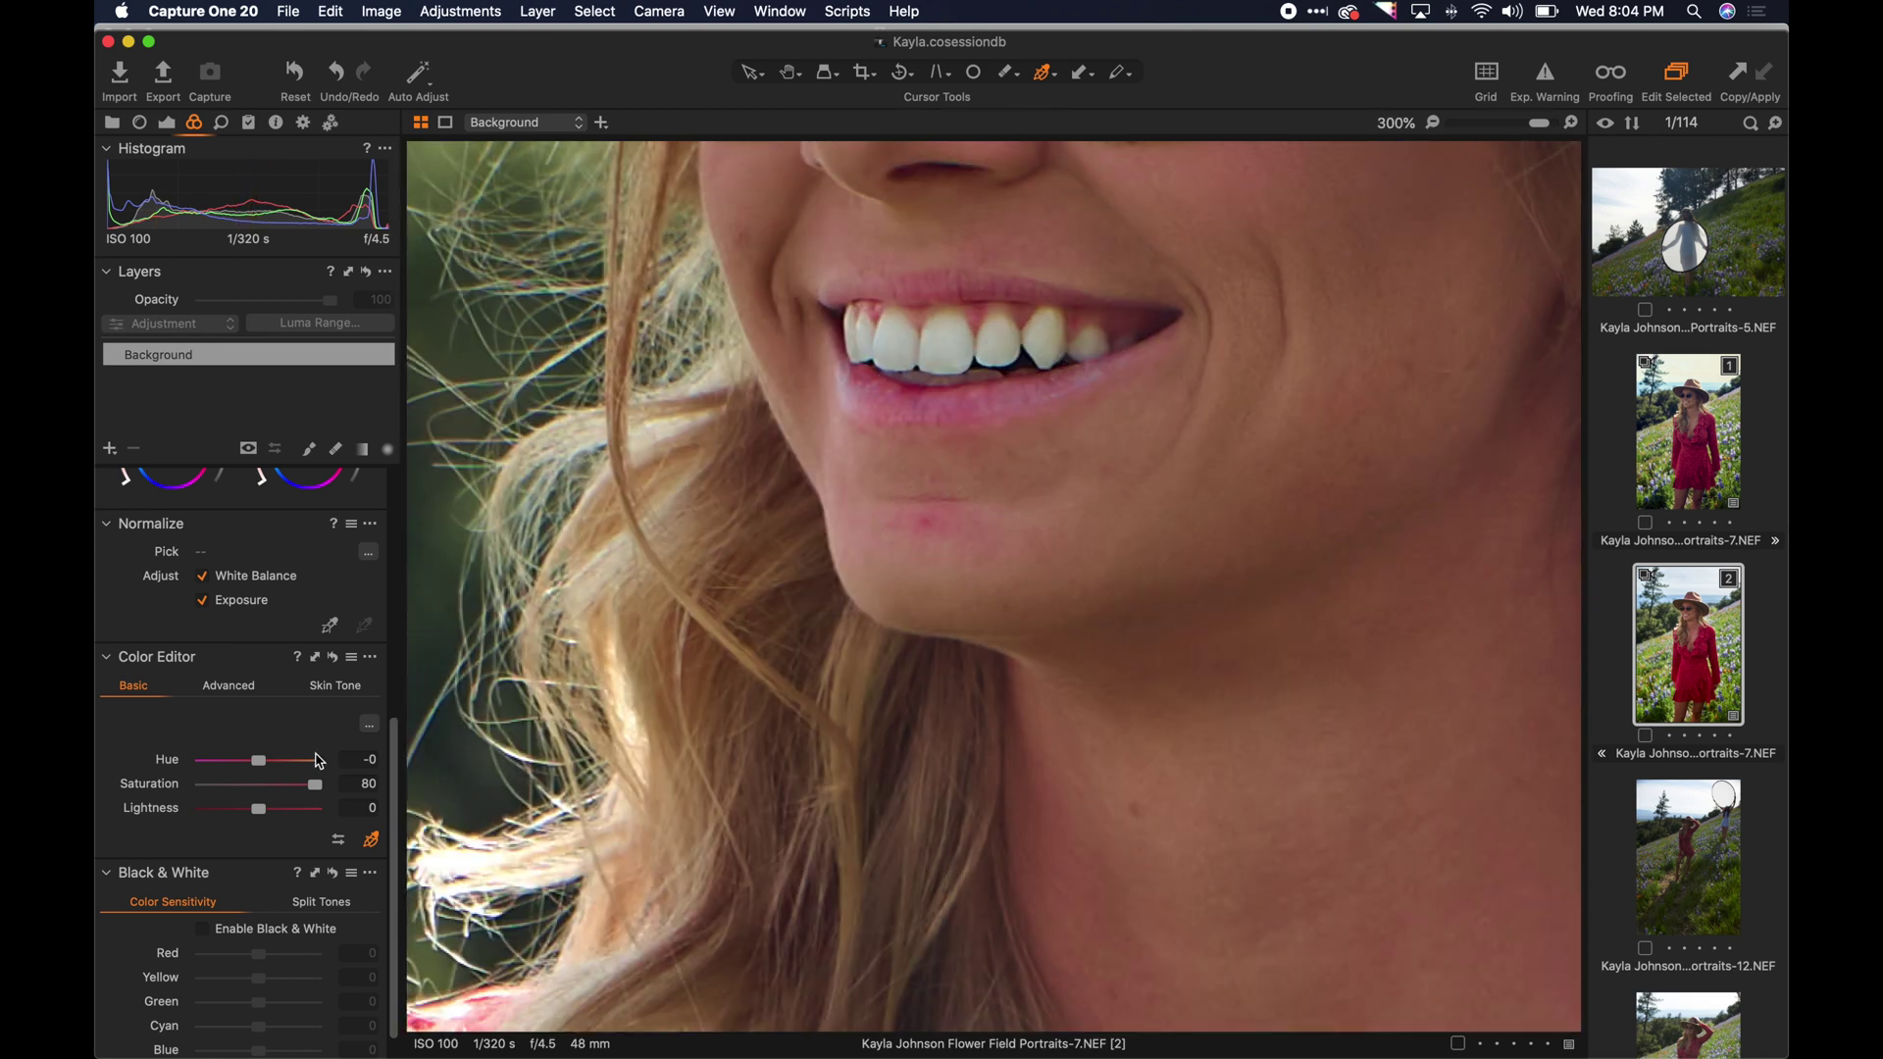
click(210, 786)
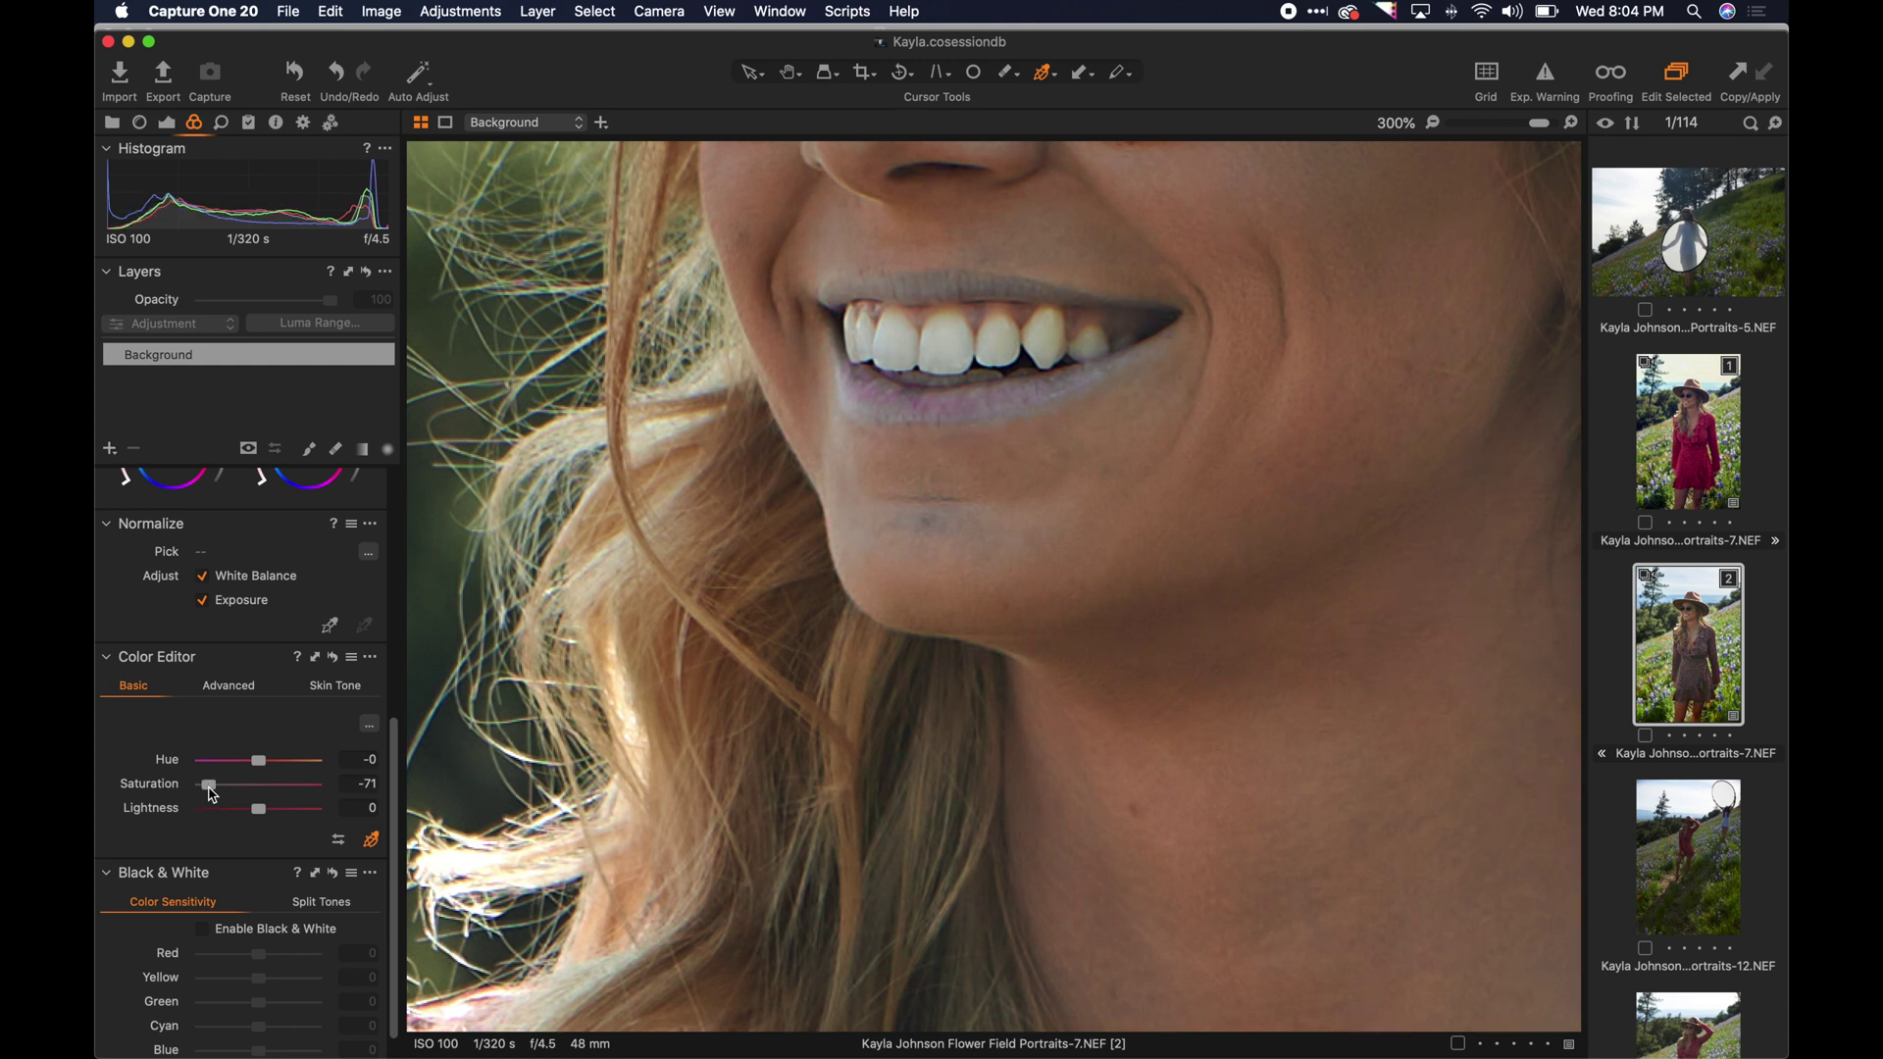
click(312, 790)
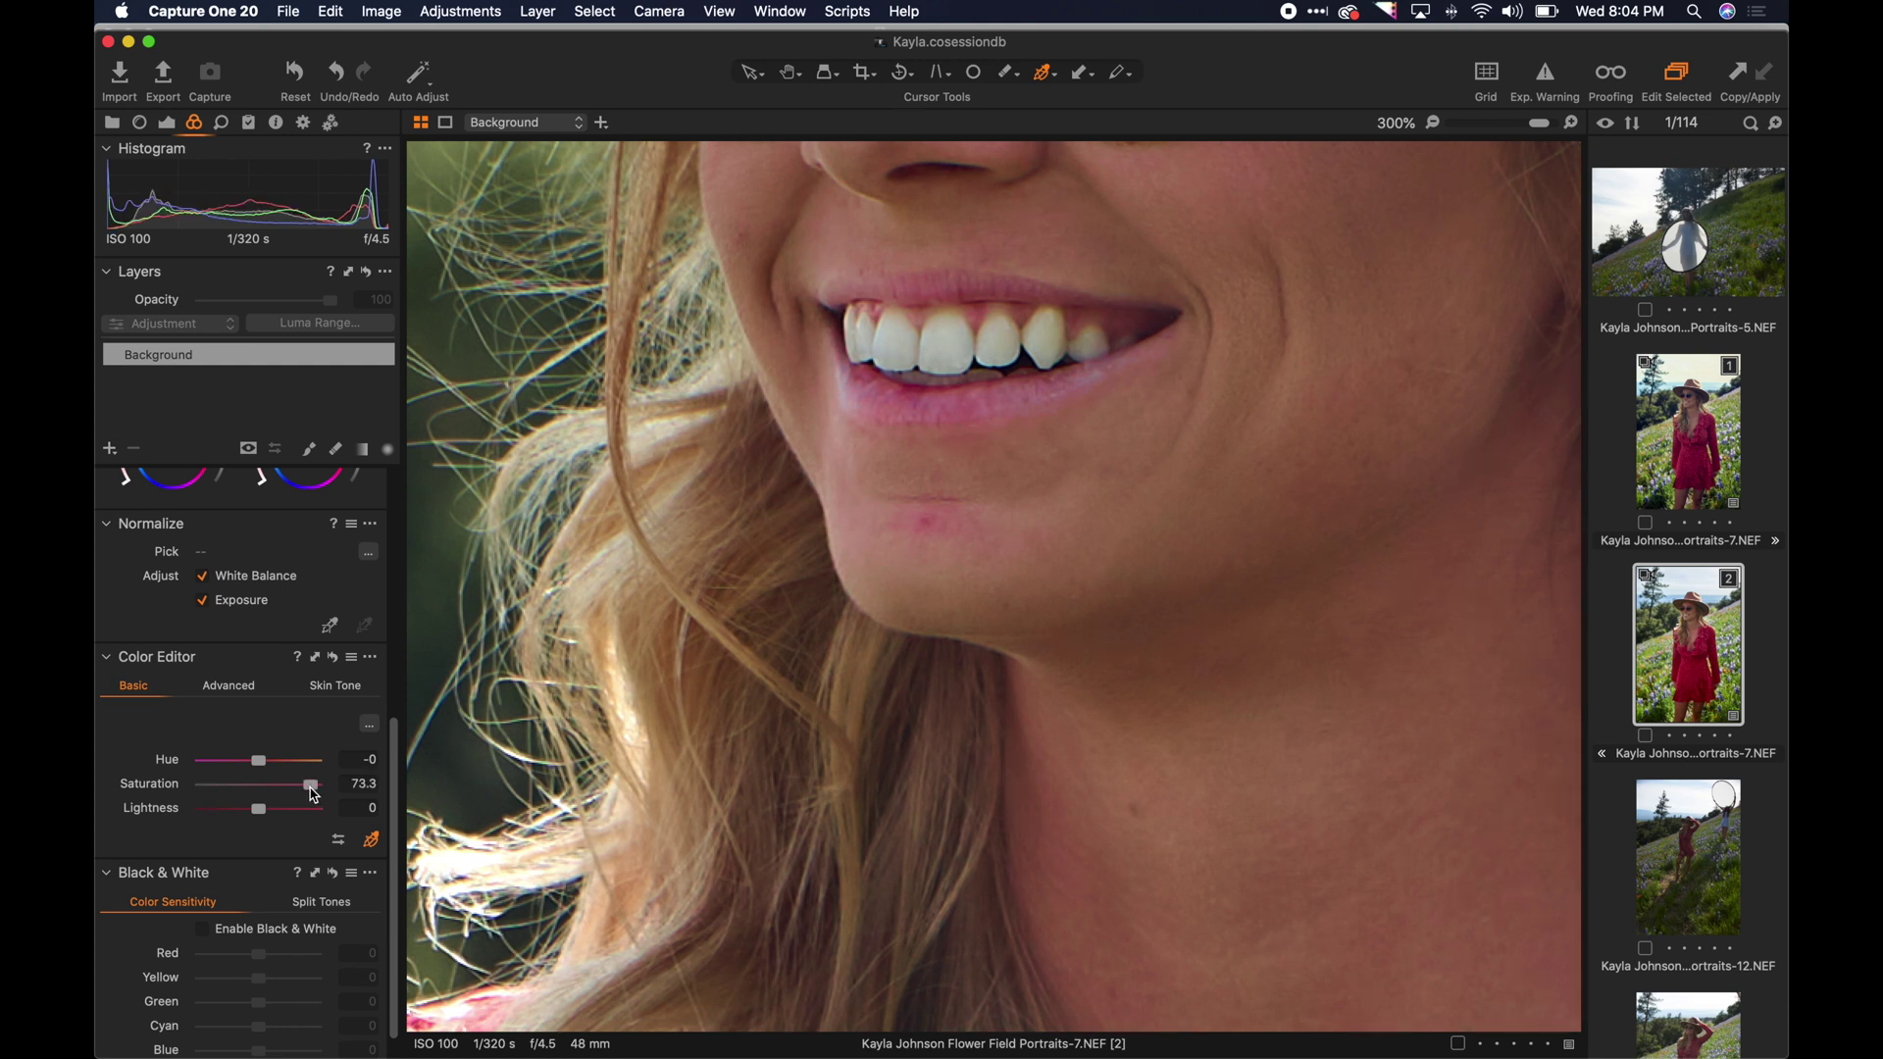
key(super+alt+0)
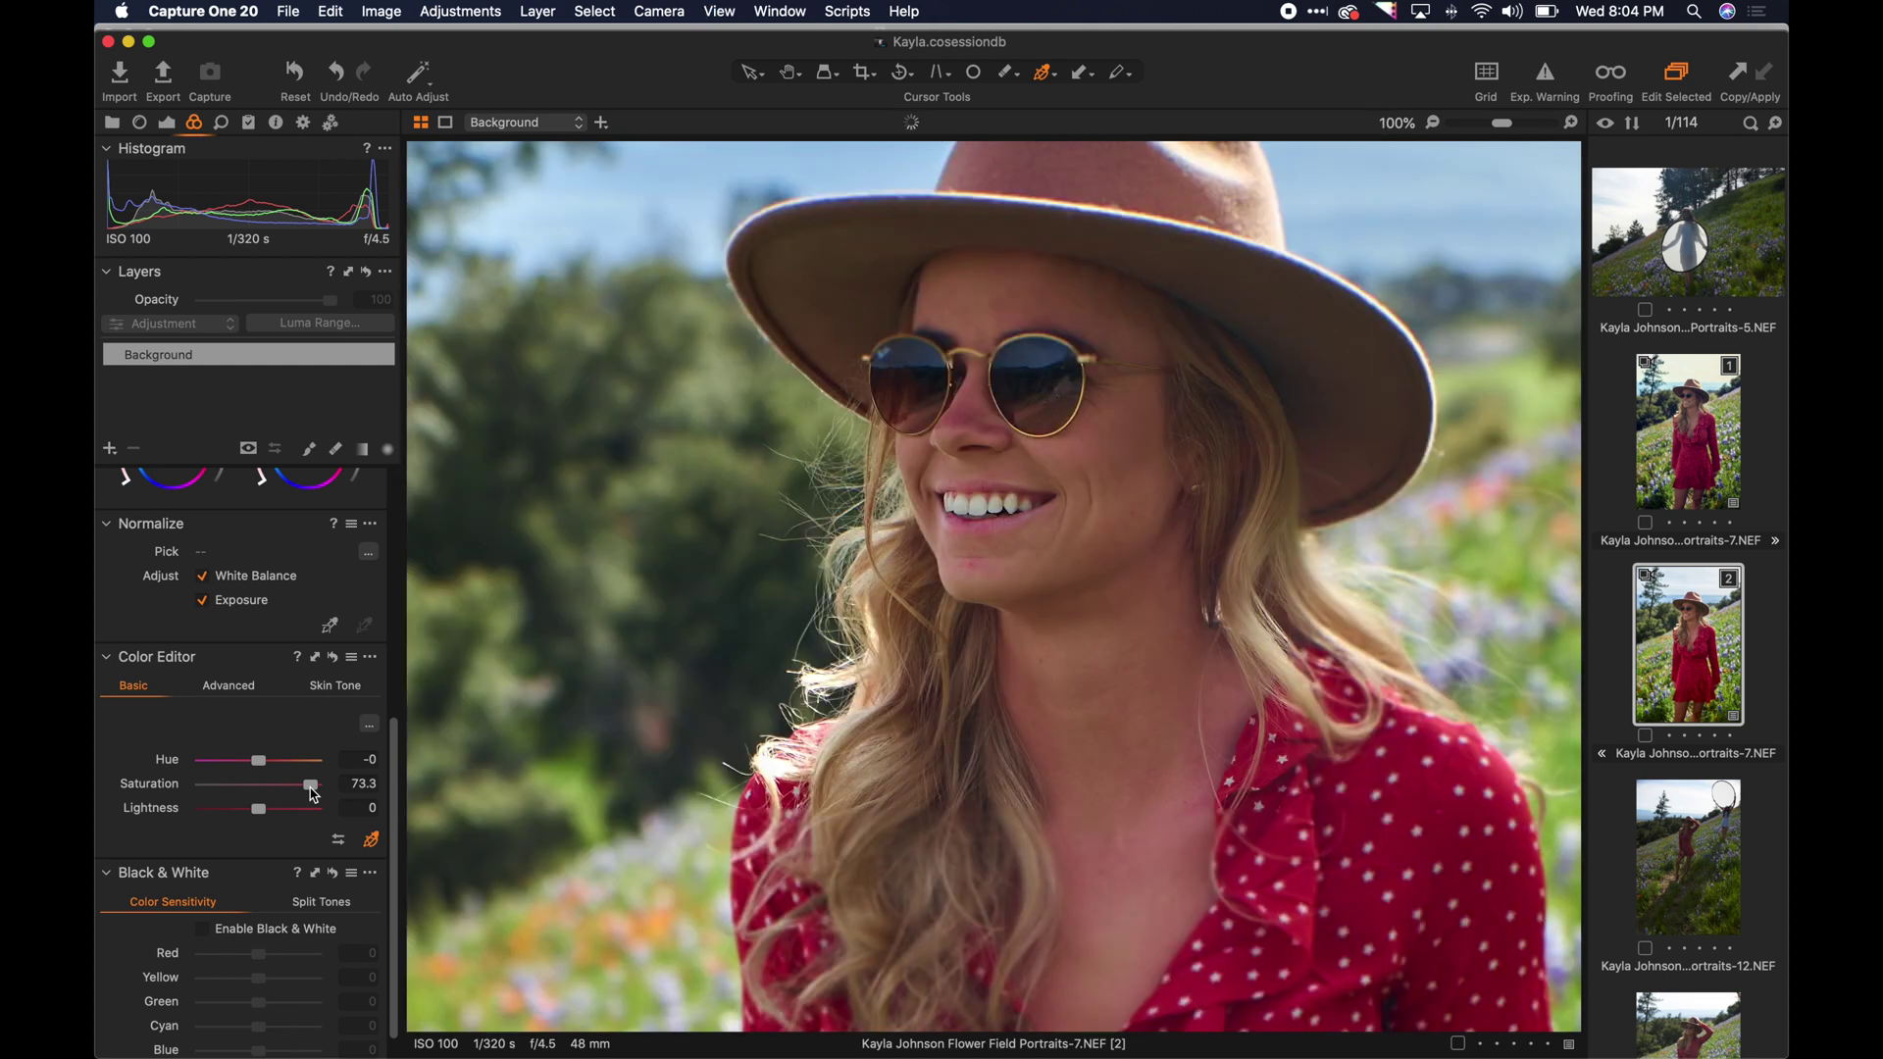
double_click(311, 785)
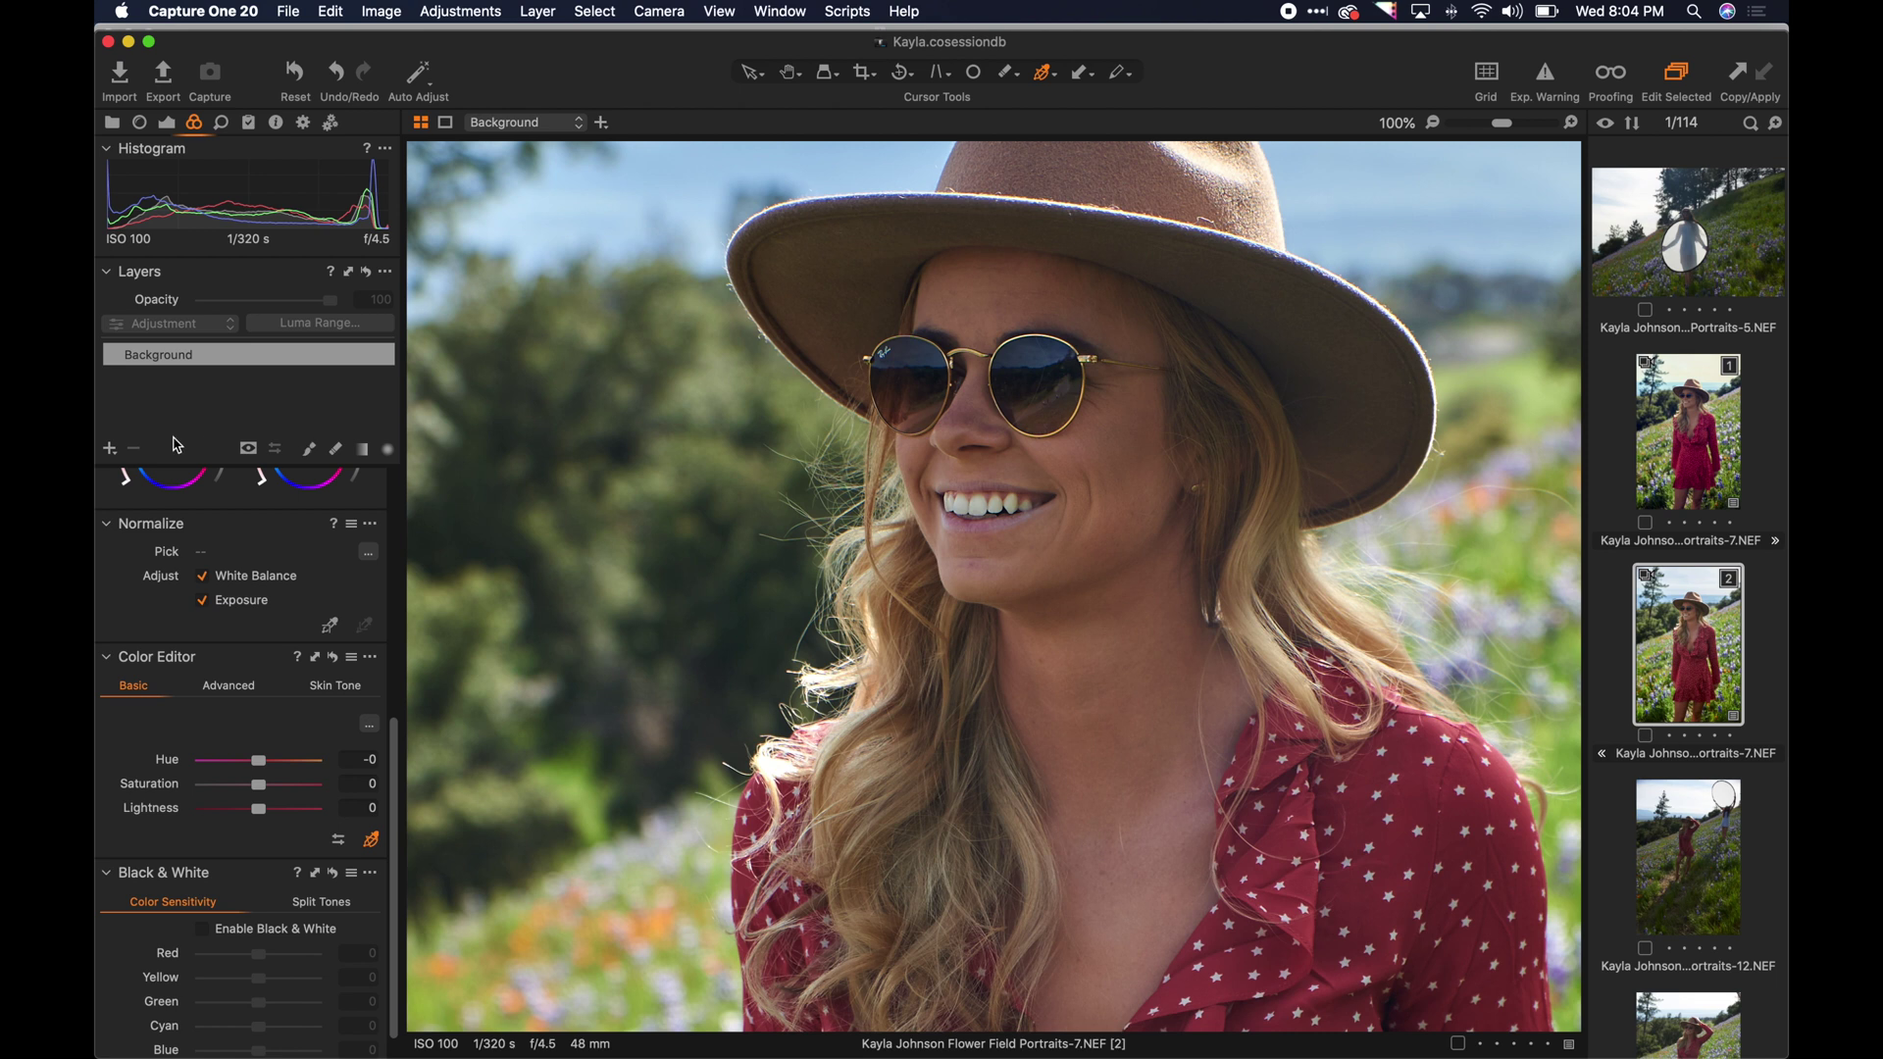
Add Layer 1 with its mask filled over the whole image and fit the photo in view.
click(110, 449)
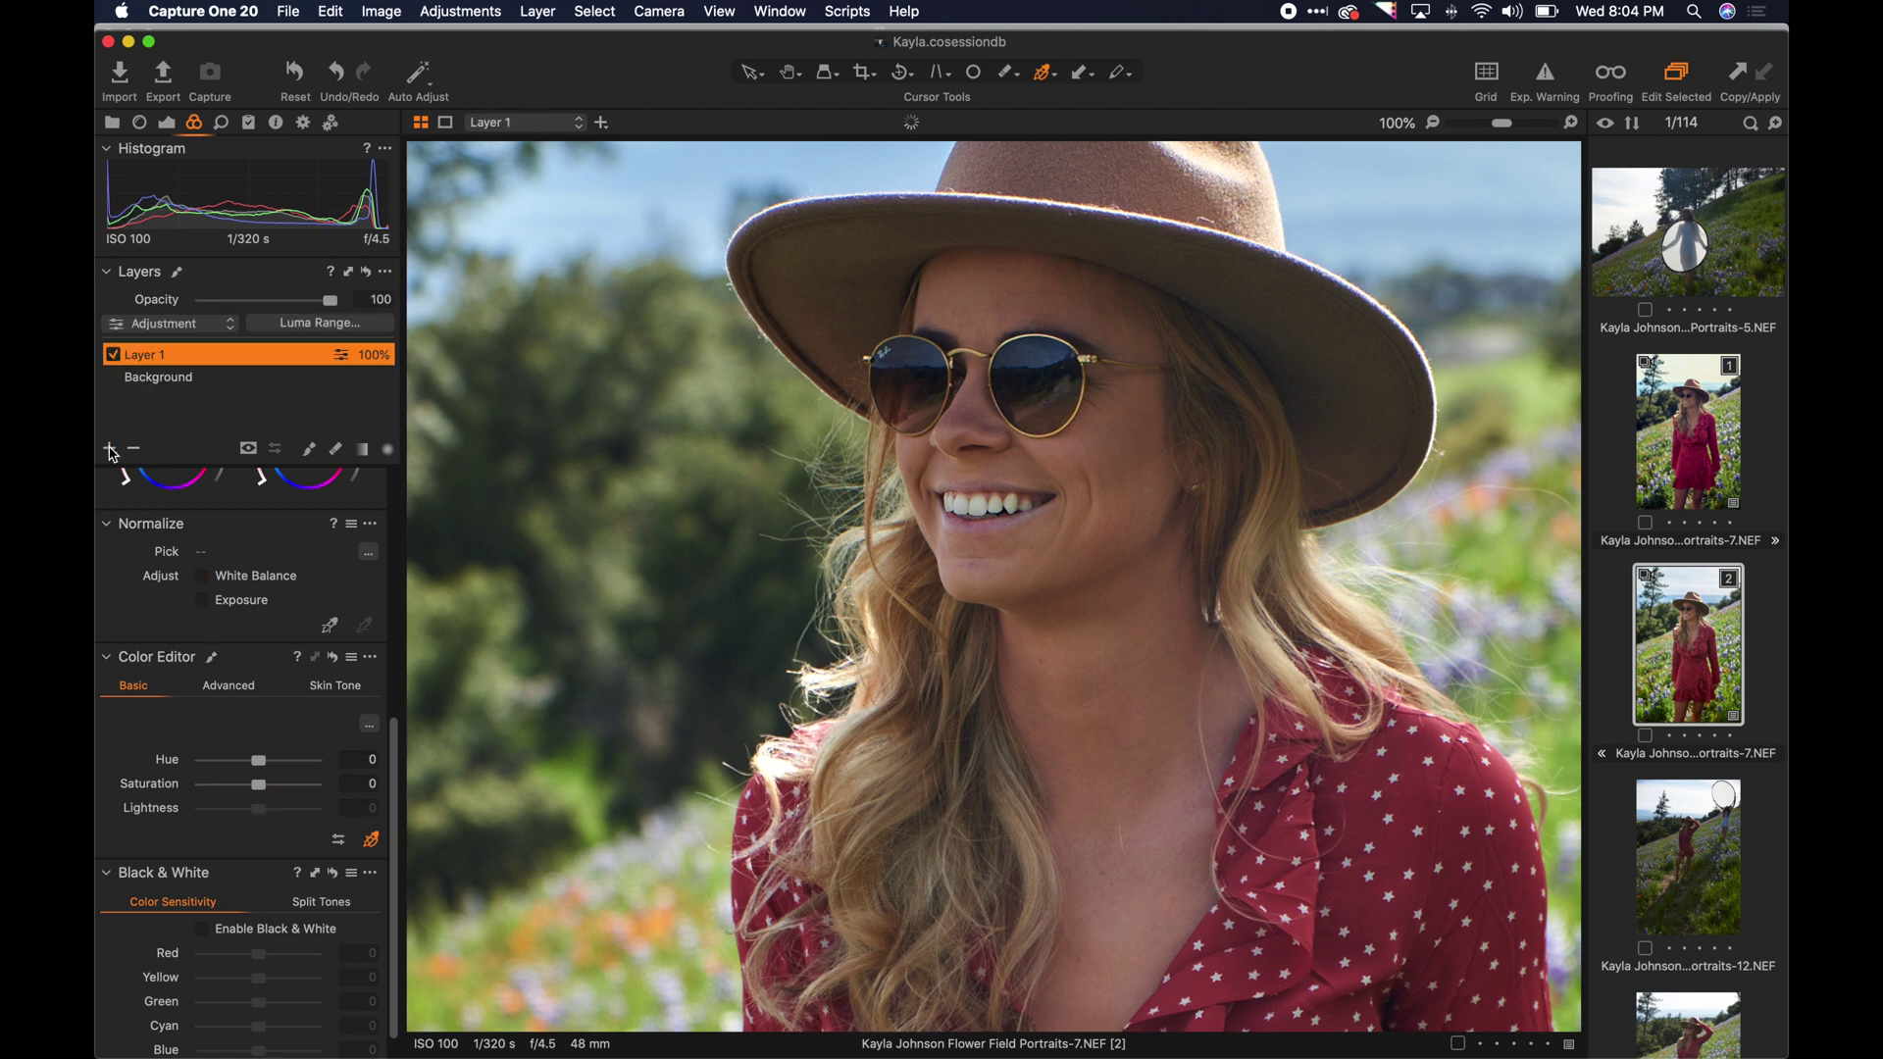
right_click(173, 359)
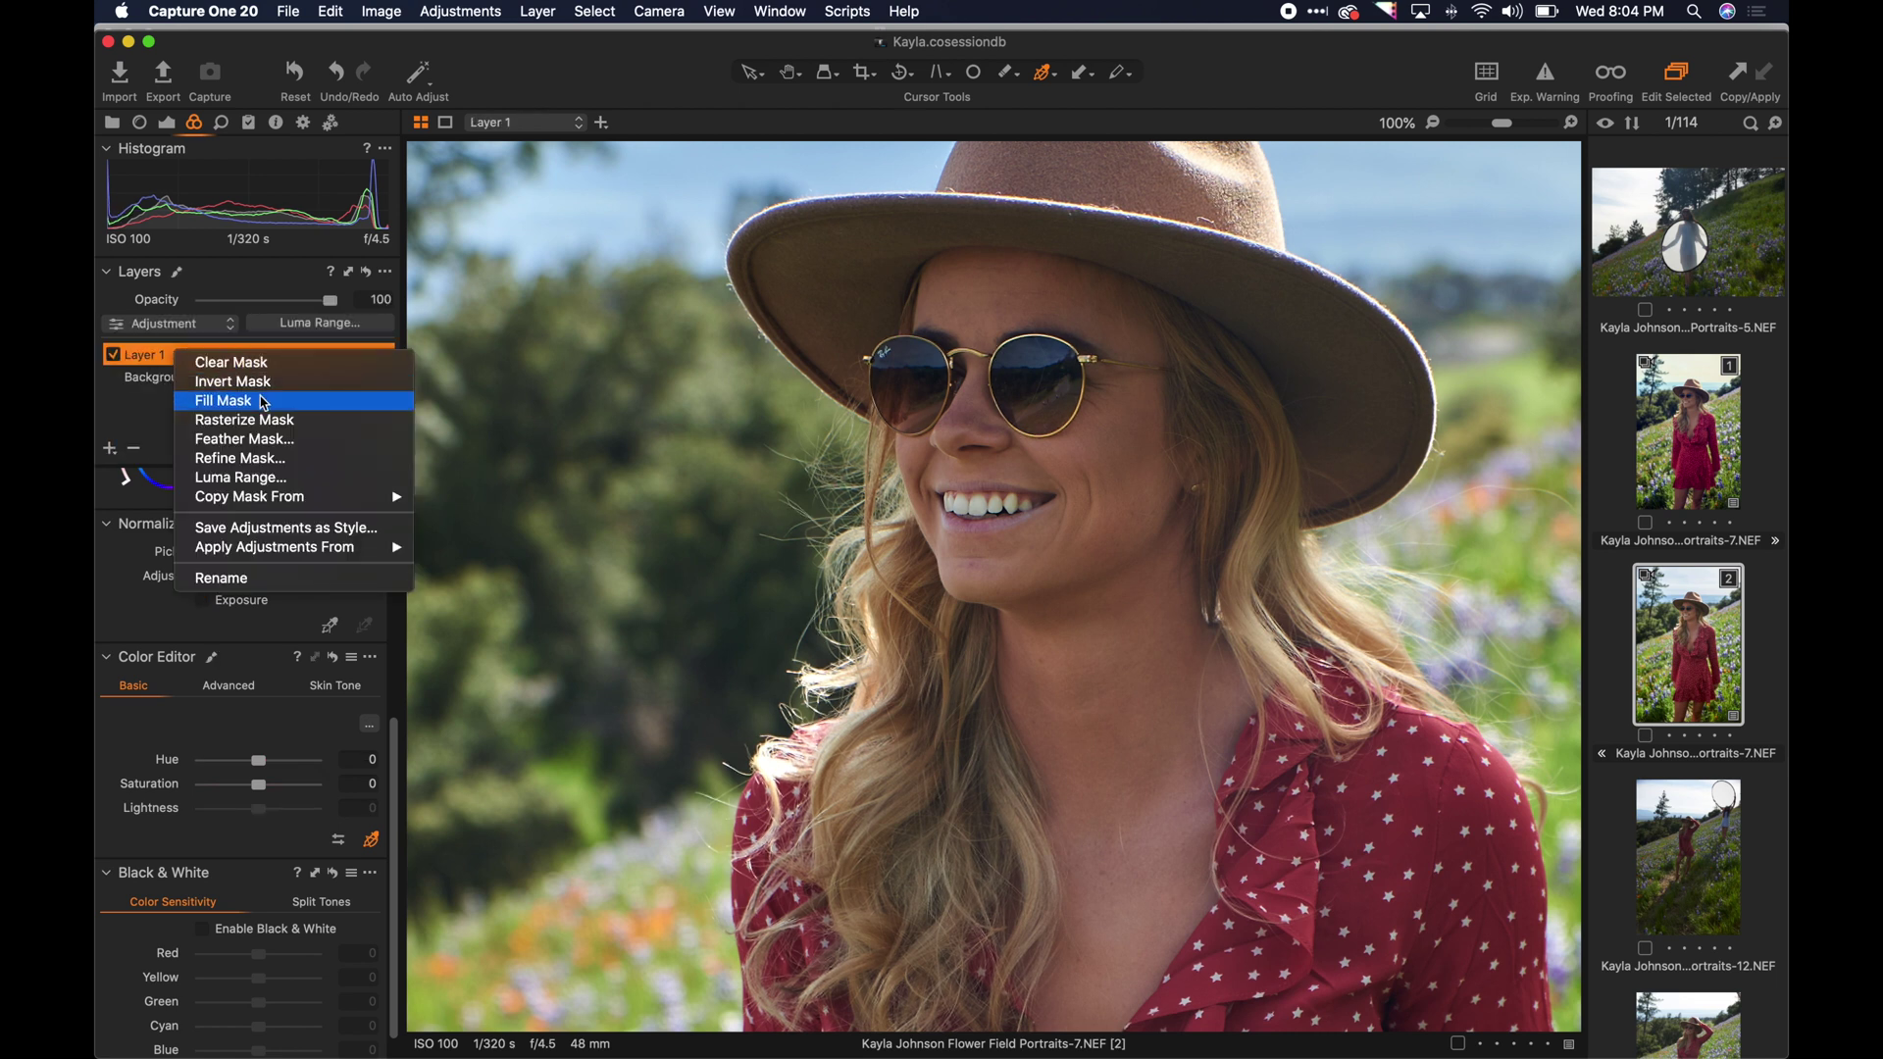
click(262, 402)
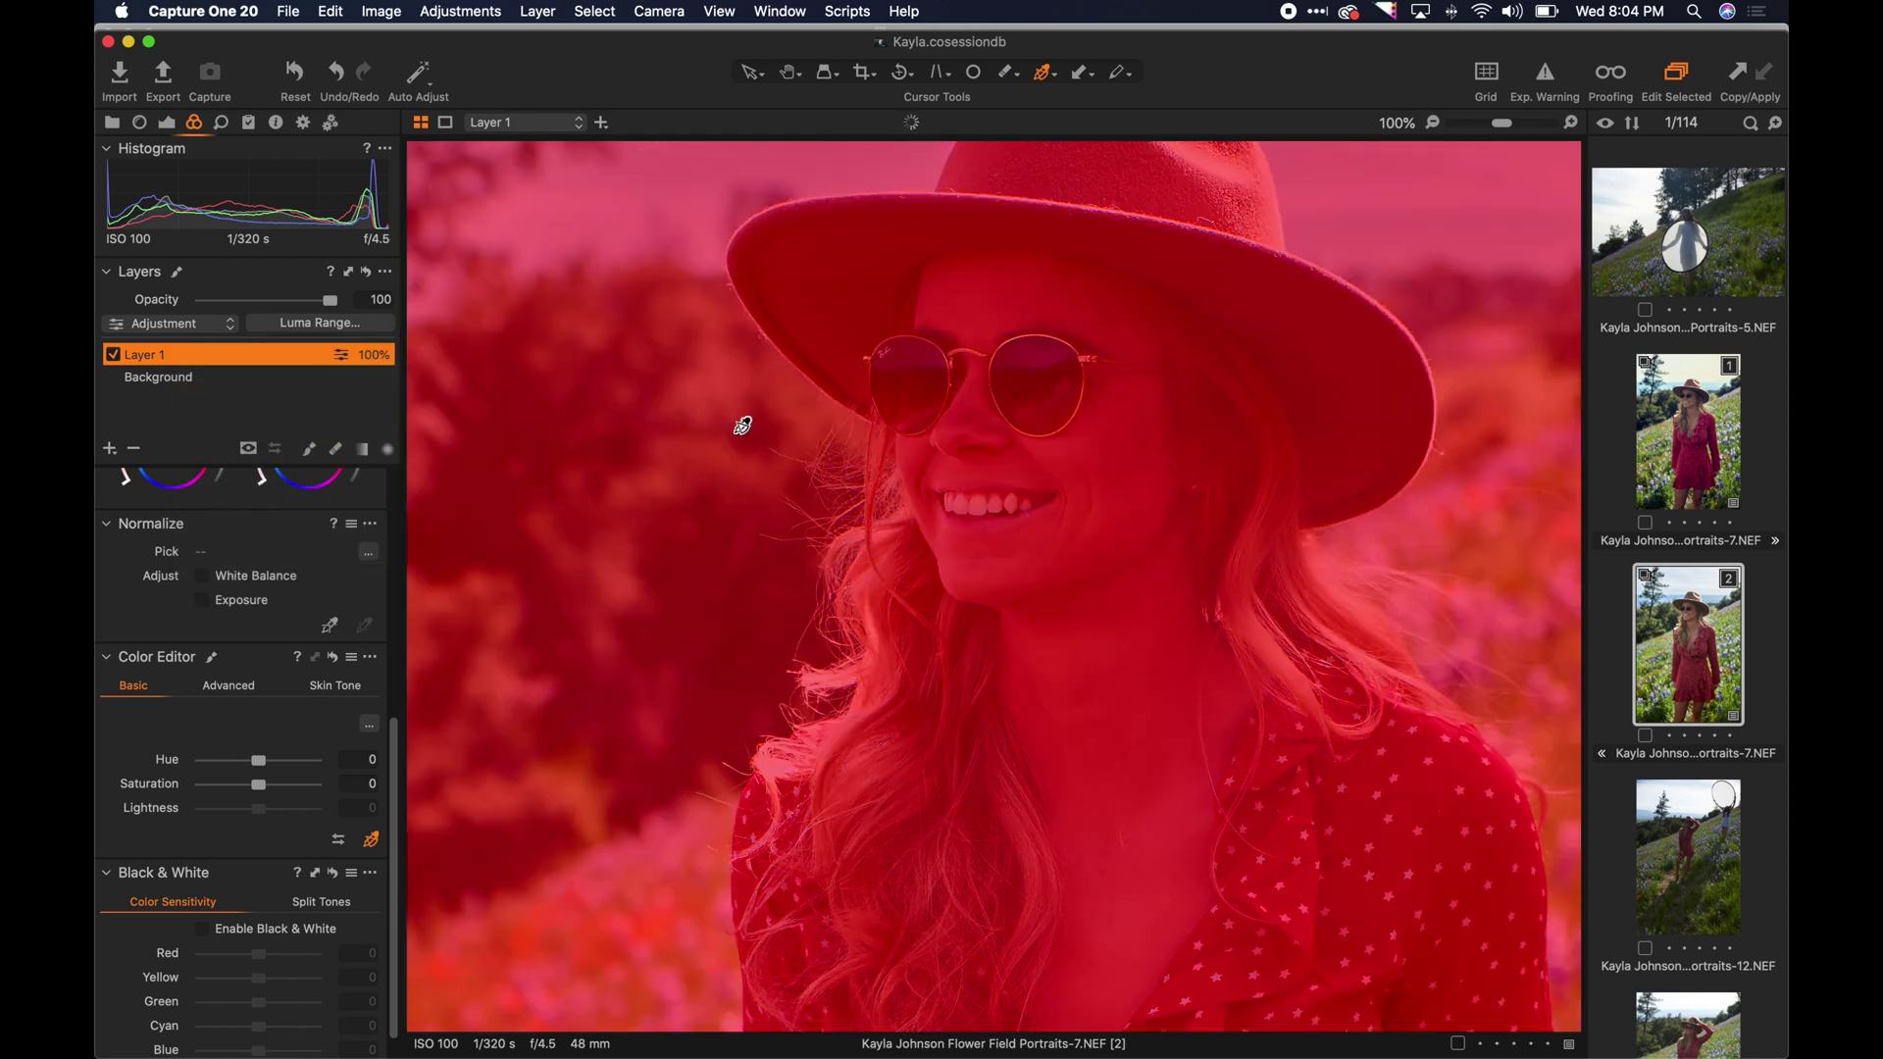
key(super+0)
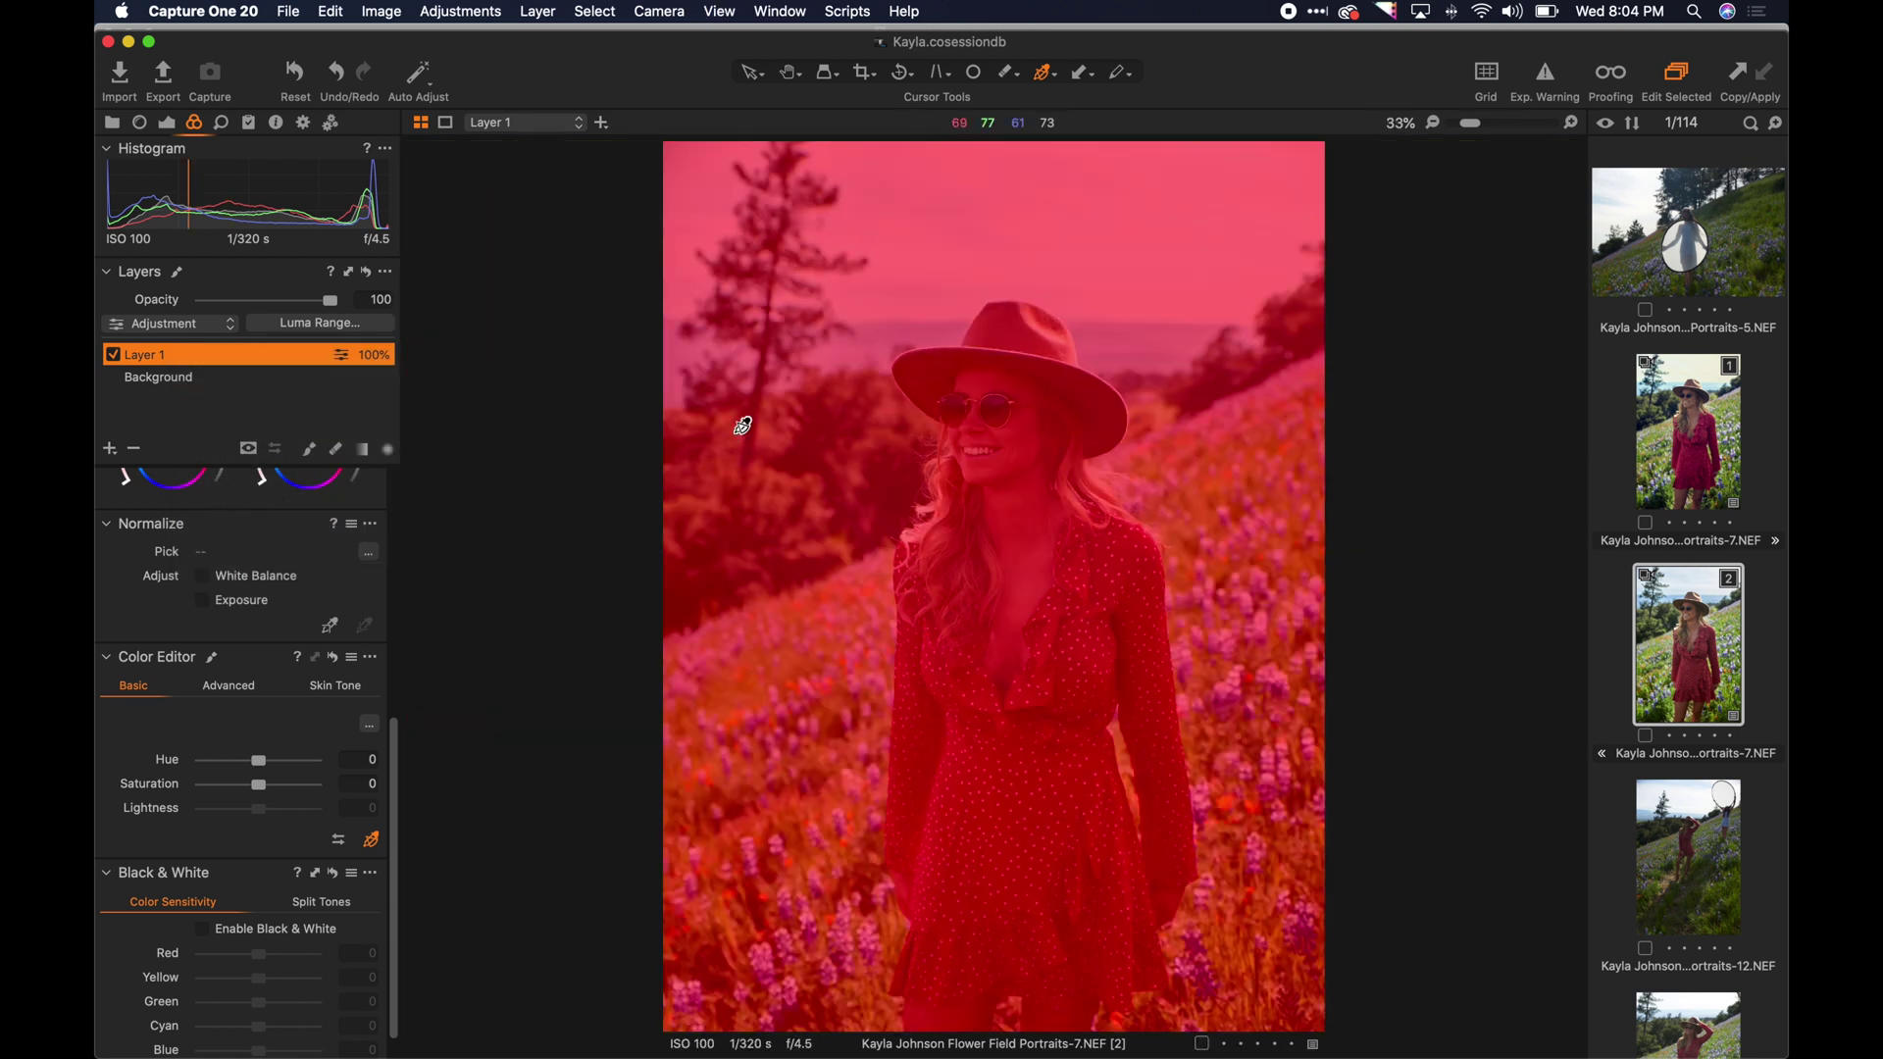
key(super+alt+0)
key(super+0)
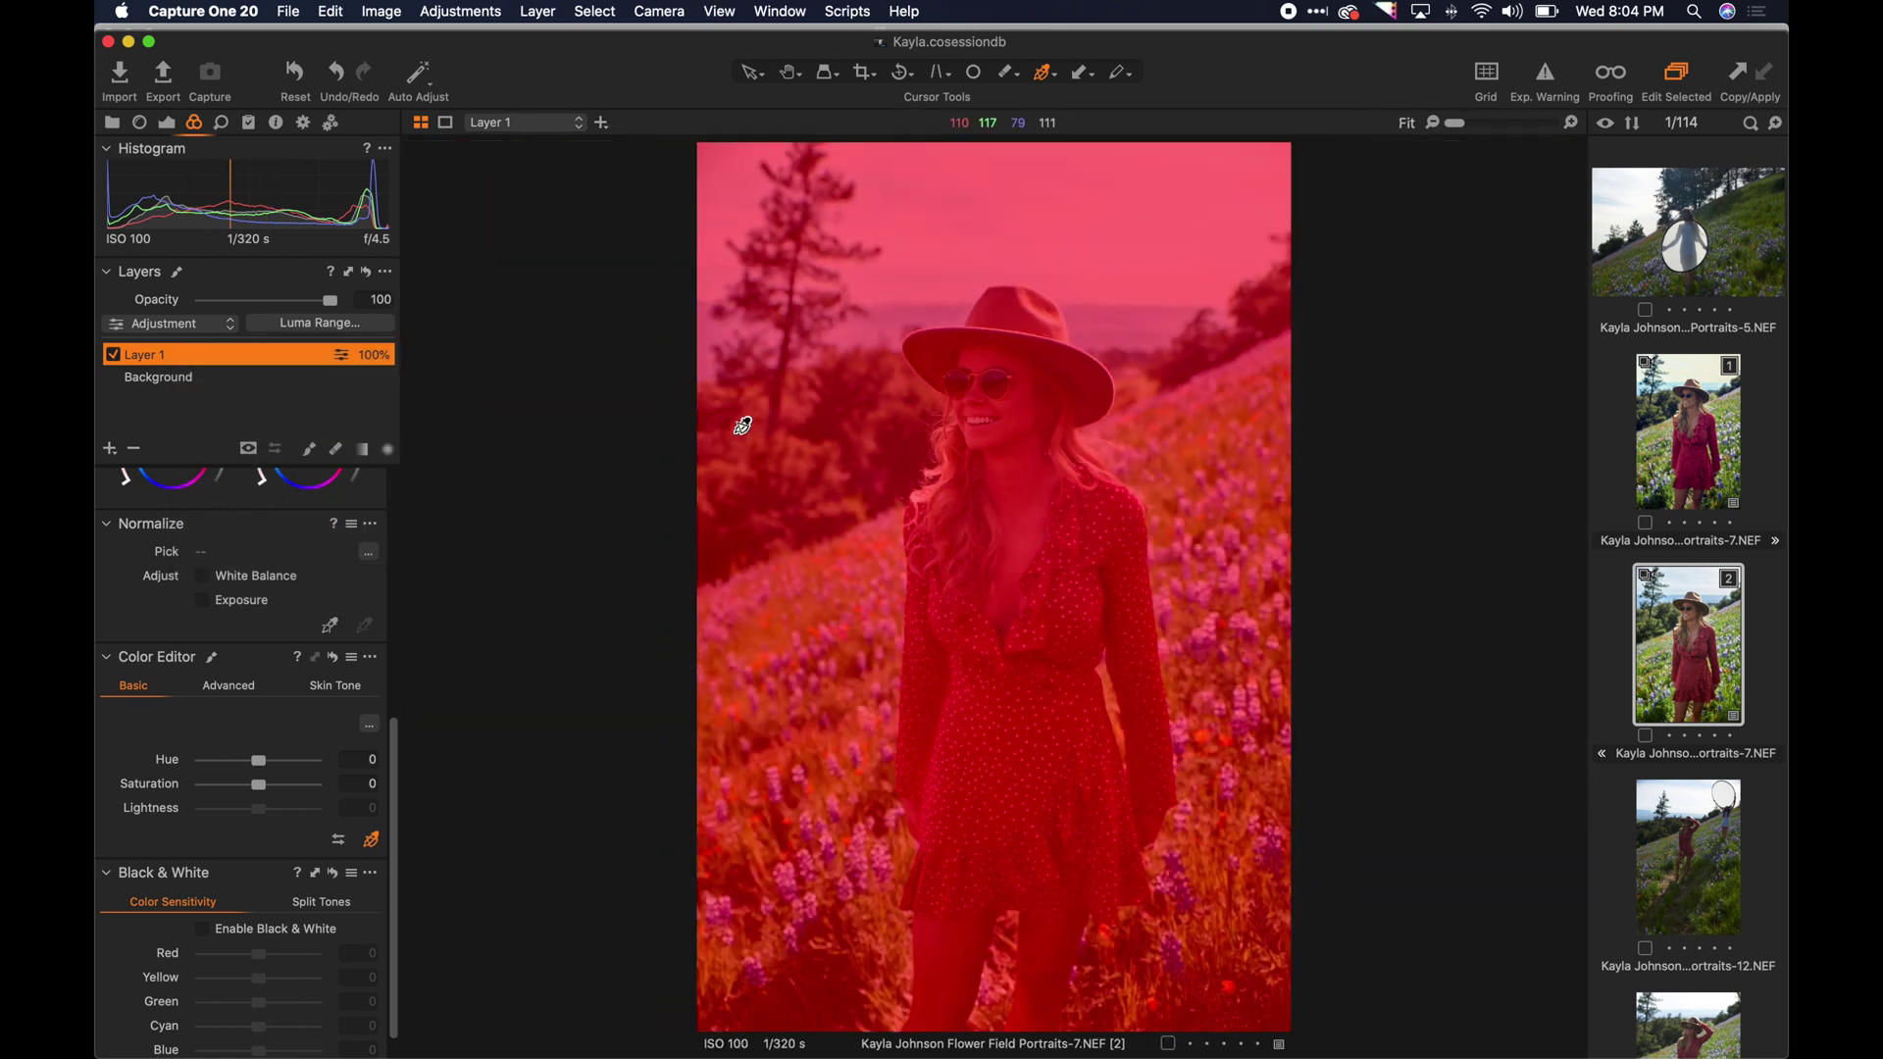
Hide the mask overlay and raise Layer 1's Color Editor saturation to 73.7.
key(m)
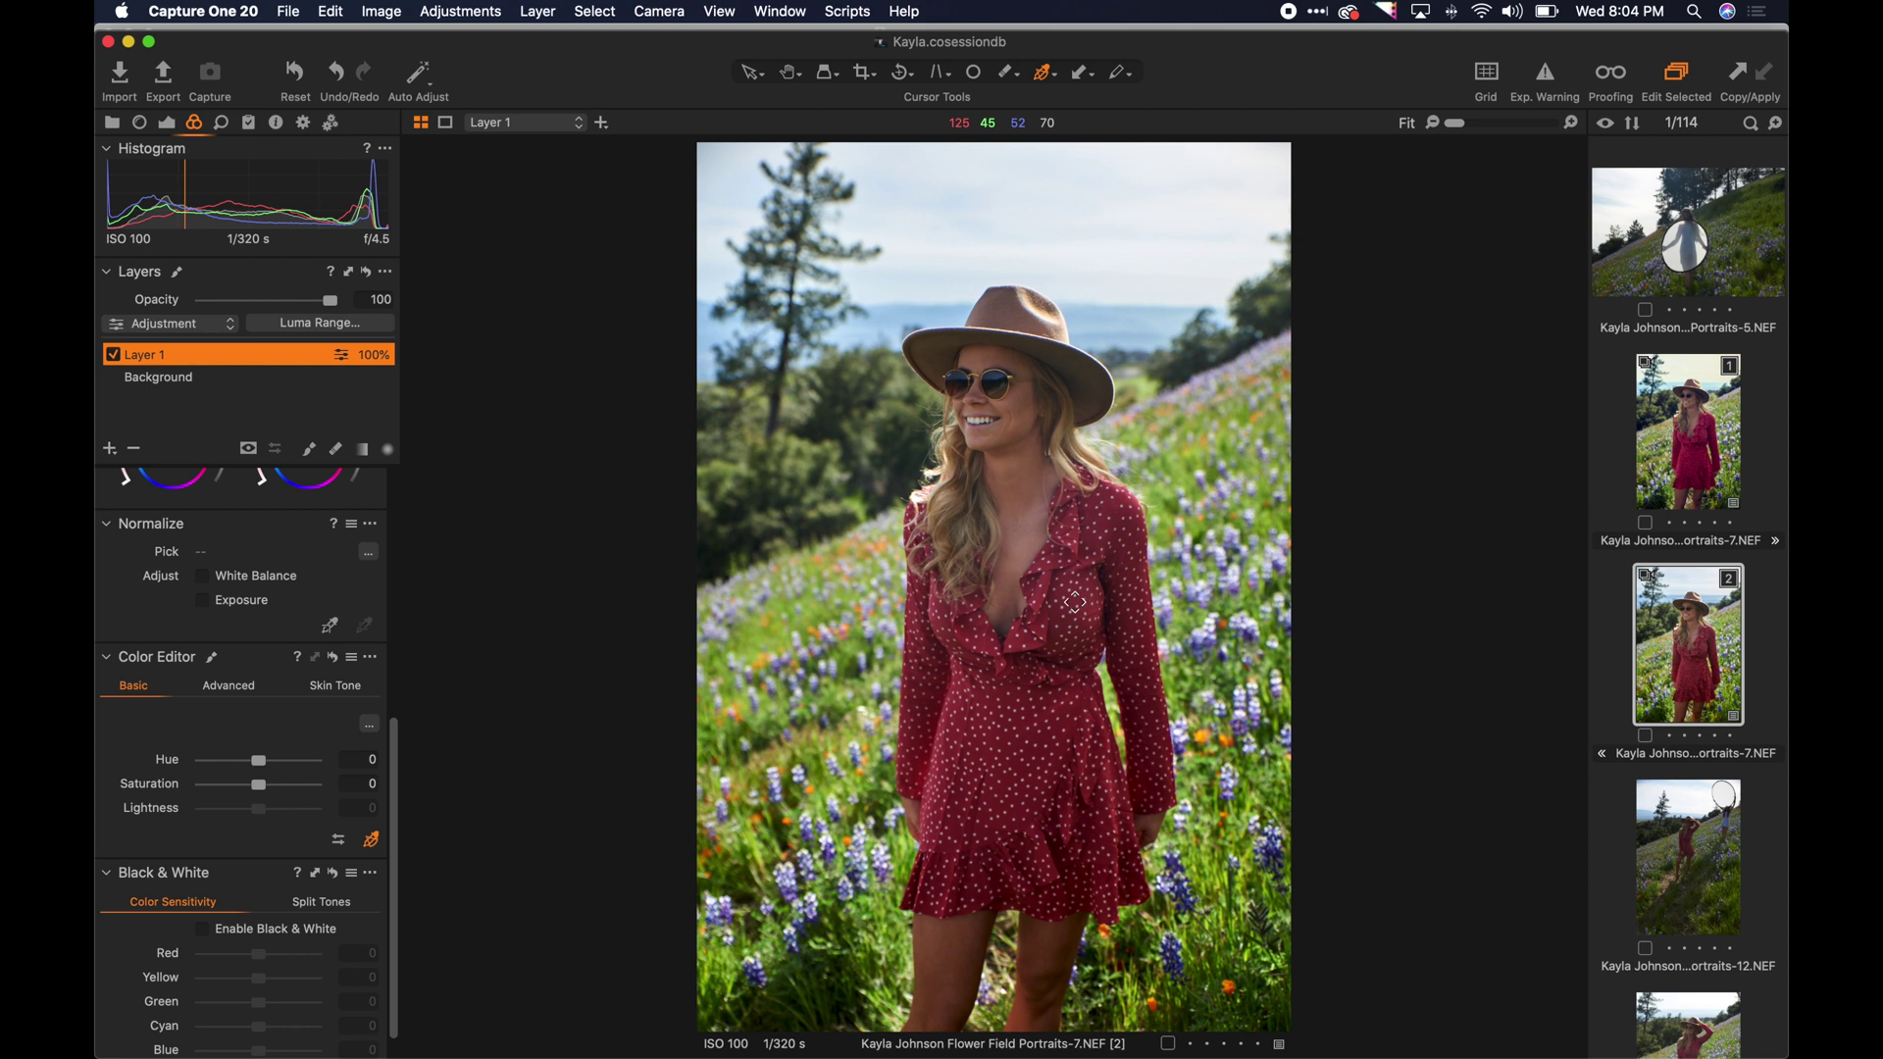
drag(1019, 686, 1078, 686)
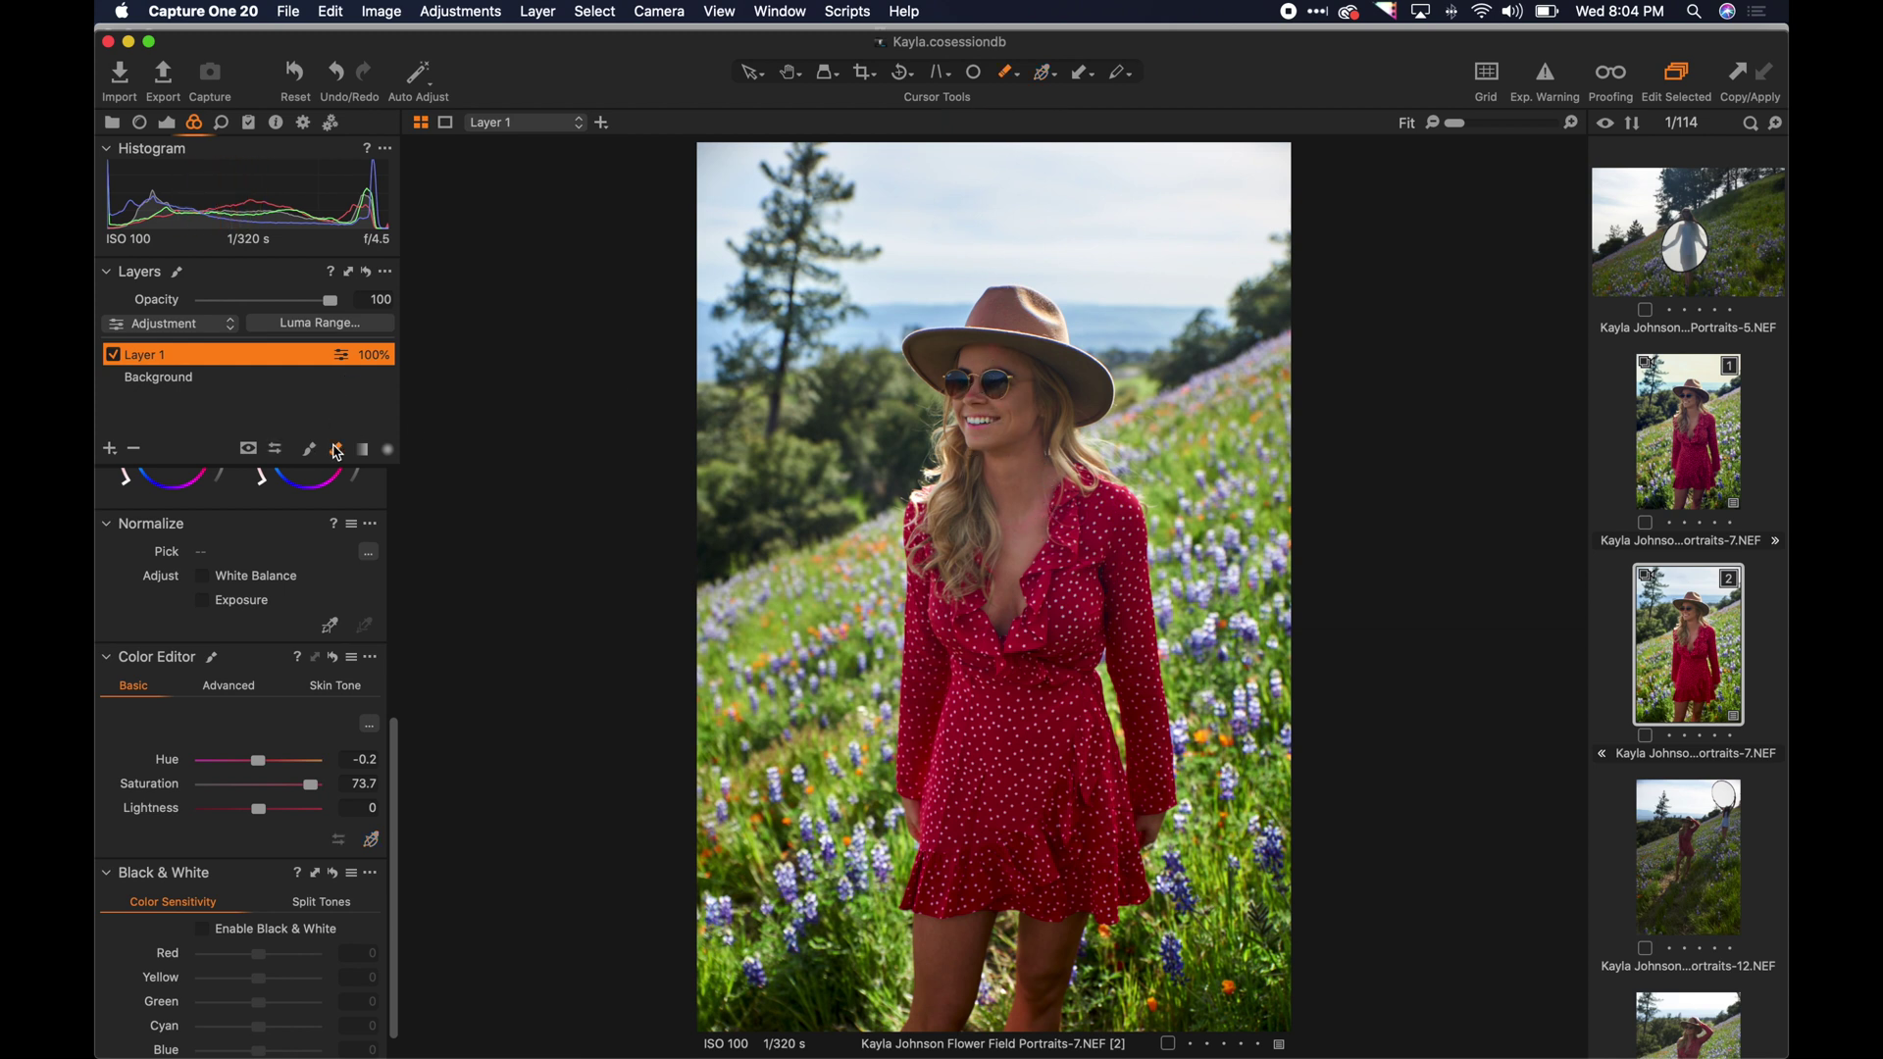
click(336, 450)
Erase Layer 1's mask over her face, neck and chest.
scroll(1000, 412, up, 3)
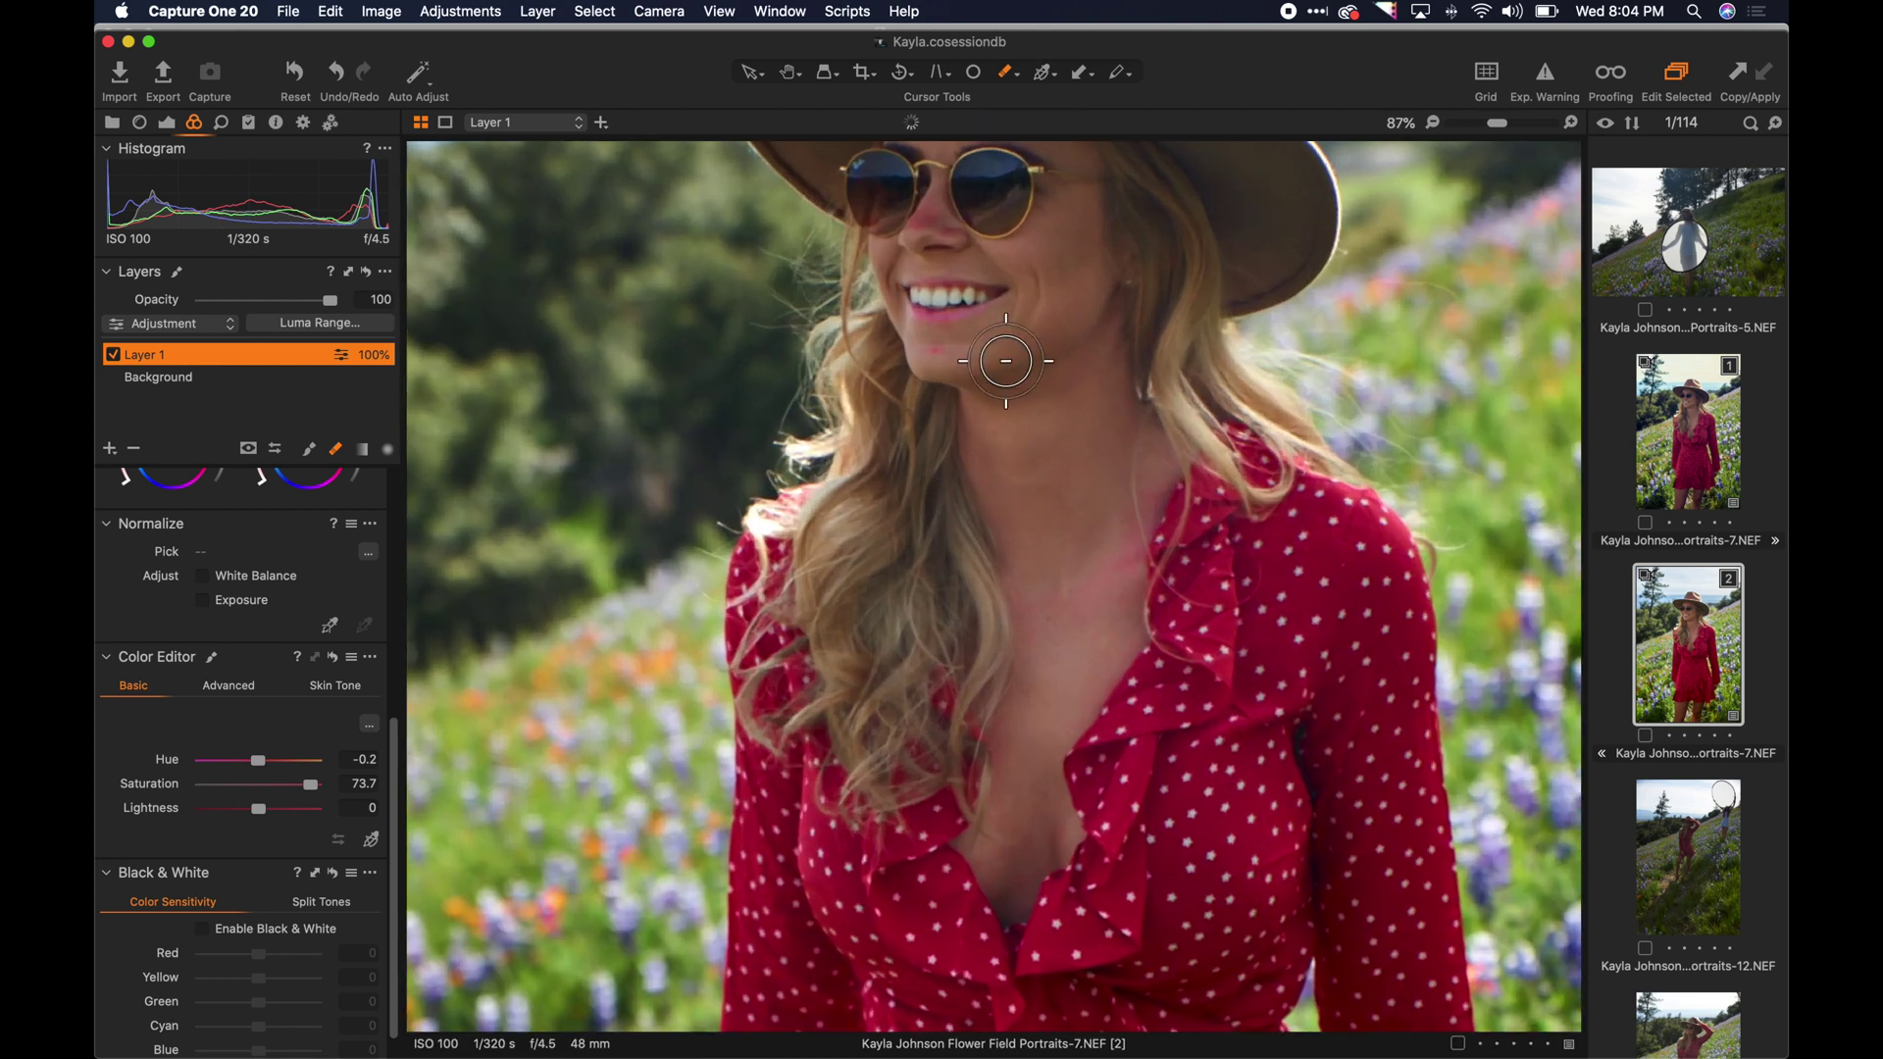
mouse_move(981, 355)
mouse_down()
mouse_move(917, 286)
mouse_move(987, 314)
mouse_move(938, 231)
mouse_move(924, 223)
mouse_move(942, 250)
mouse_move(919, 235)
mouse_move(937, 187)
mouse_move(929, 249)
mouse_move(887, 203)
mouse_move(886, 222)
mouse_move(880, 181)
mouse_move(946, 211)
mouse_move(981, 162)
mouse_up()
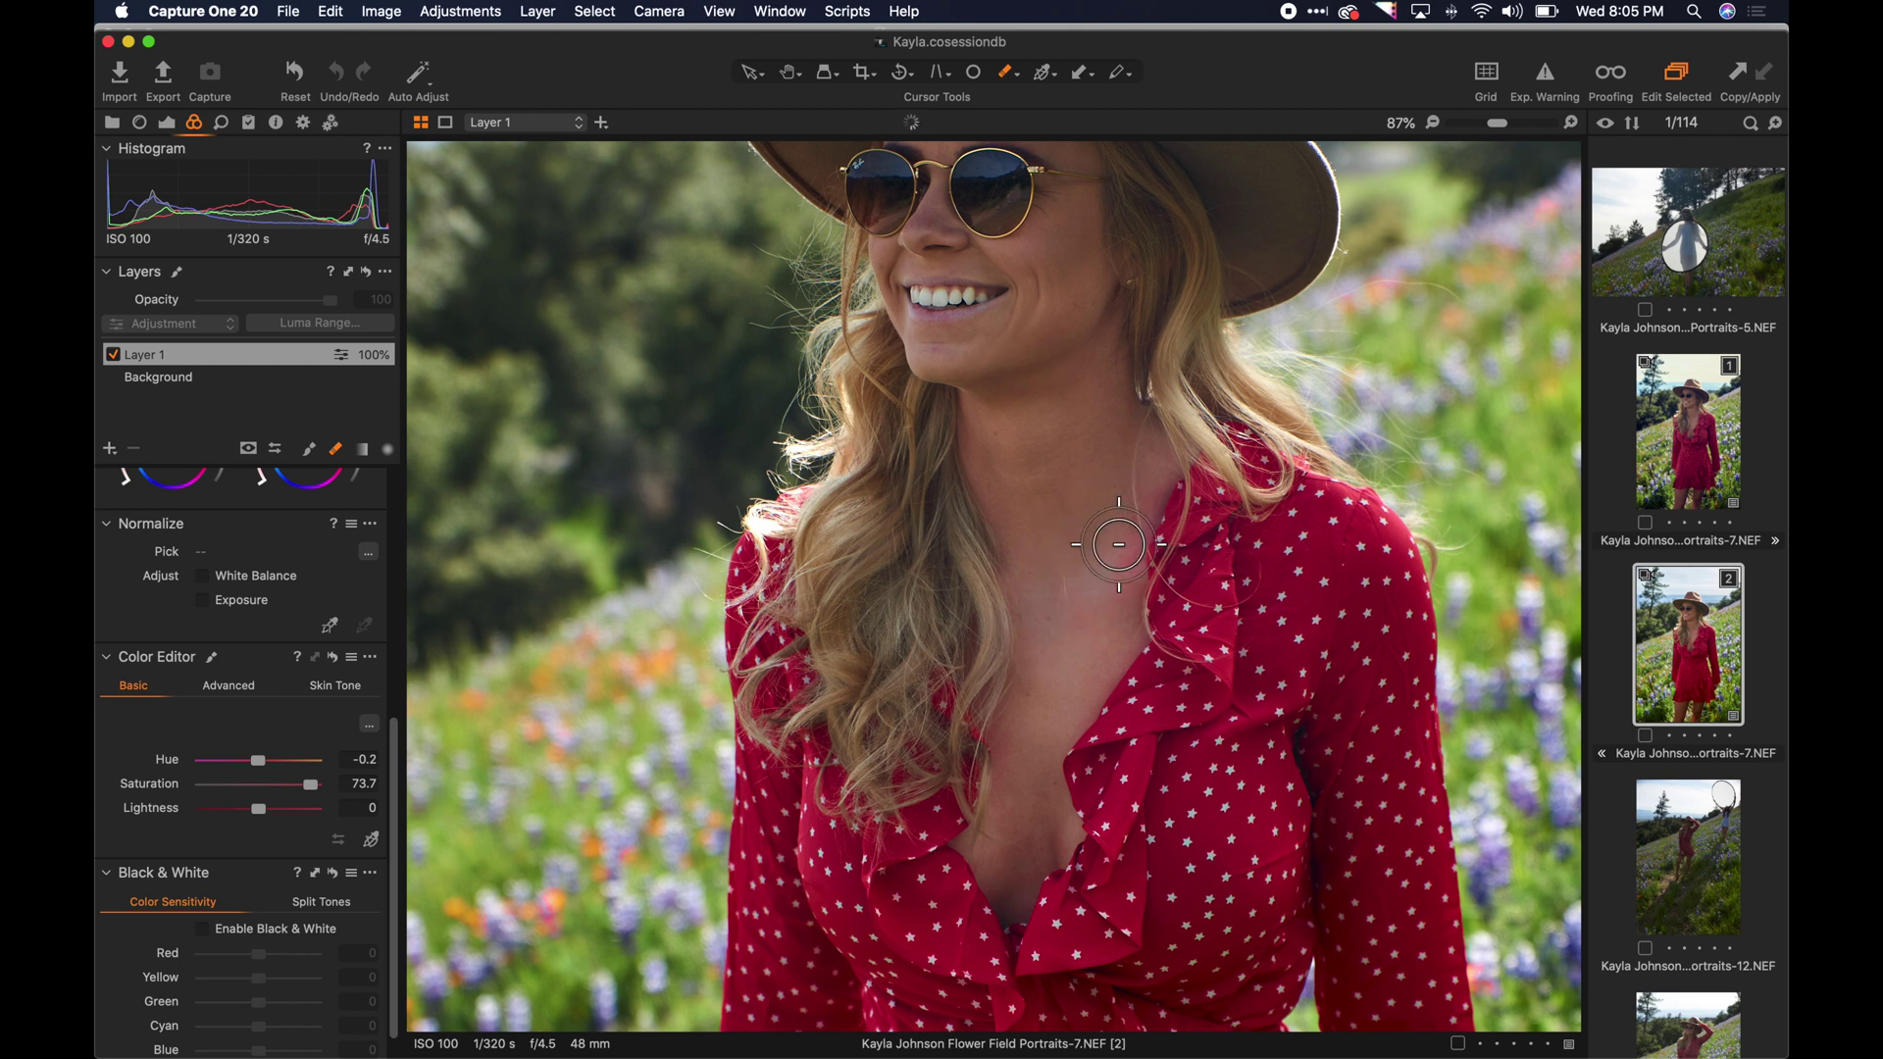
mouse_move(1118, 544)
mouse_down()
mouse_move(1016, 728)
mouse_move(1013, 850)
mouse_move(1043, 838)
mouse_move(1026, 795)
mouse_move(1099, 558)
mouse_move(1023, 523)
mouse_move(1101, 439)
mouse_move(1160, 474)
mouse_move(1109, 569)
mouse_move(1155, 472)
mouse_move(1105, 551)
mouse_up()
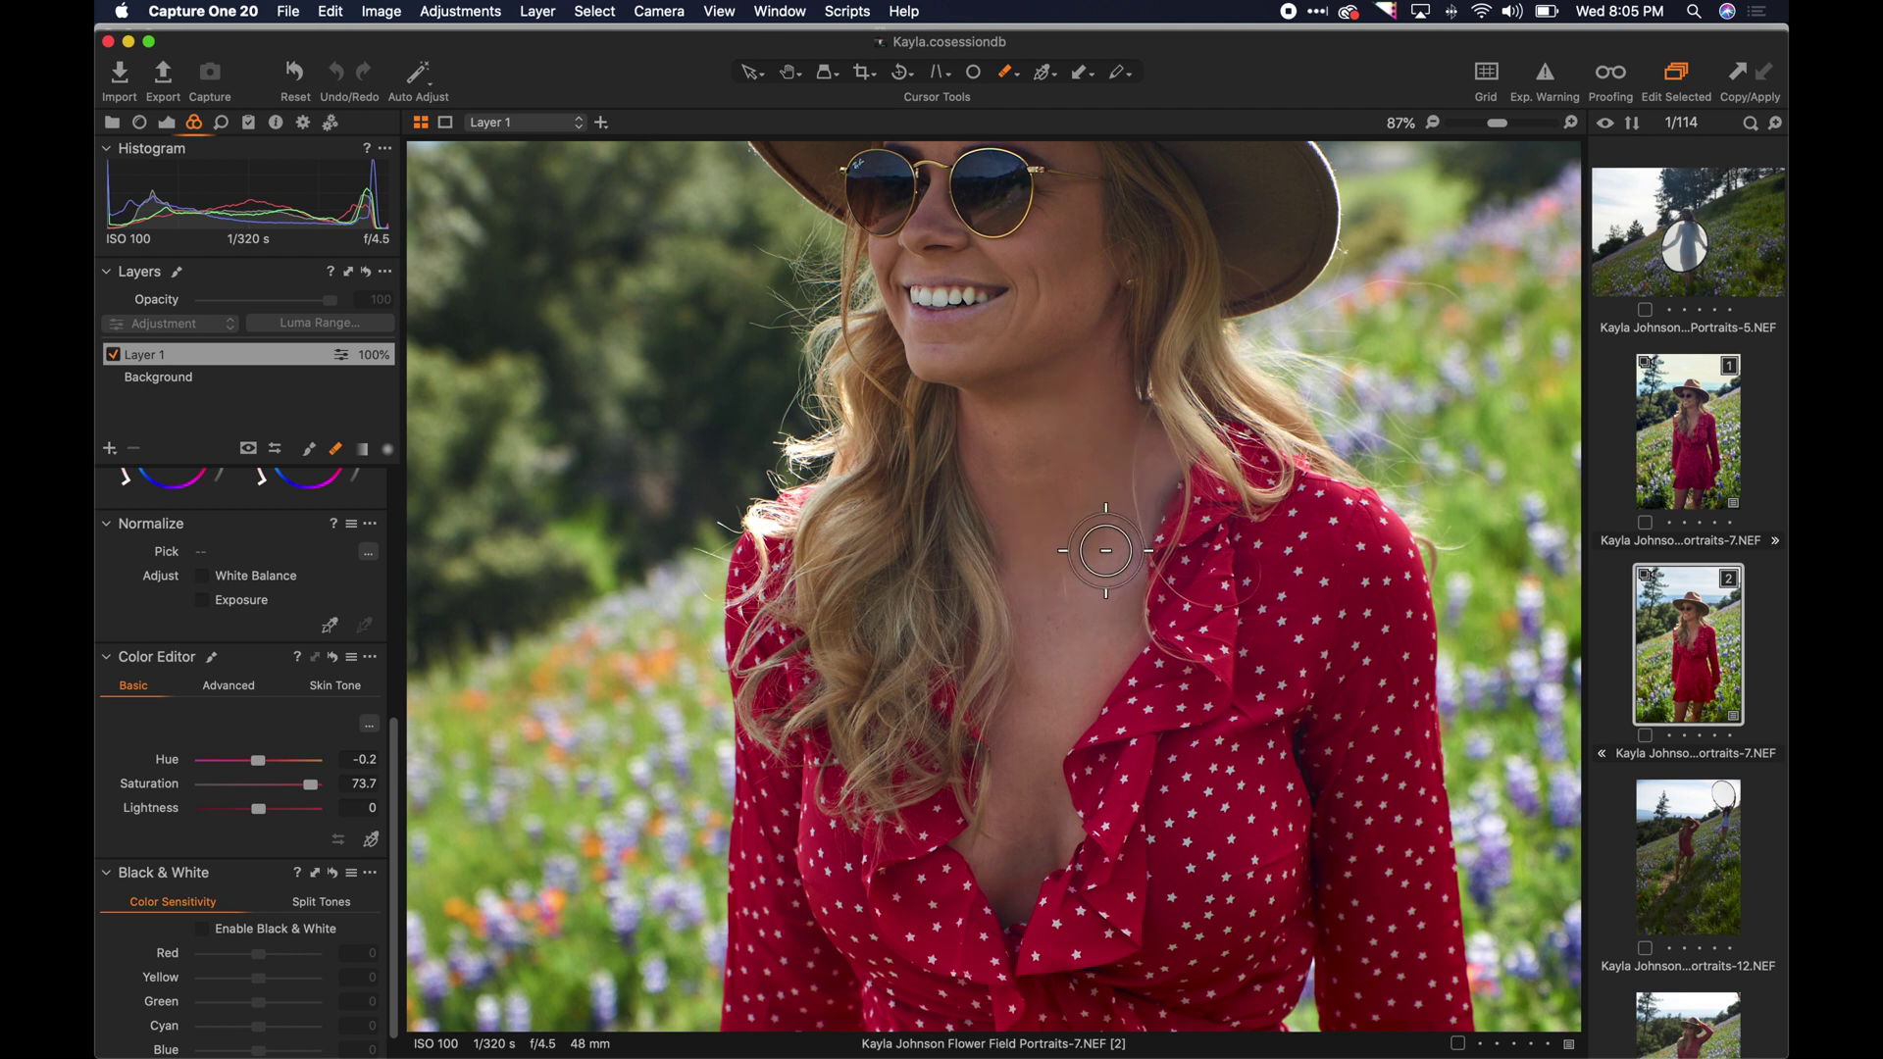
Toggle Layer 1 off and on to compare the saturation boost.
scroll(1030, 405, down, 2)
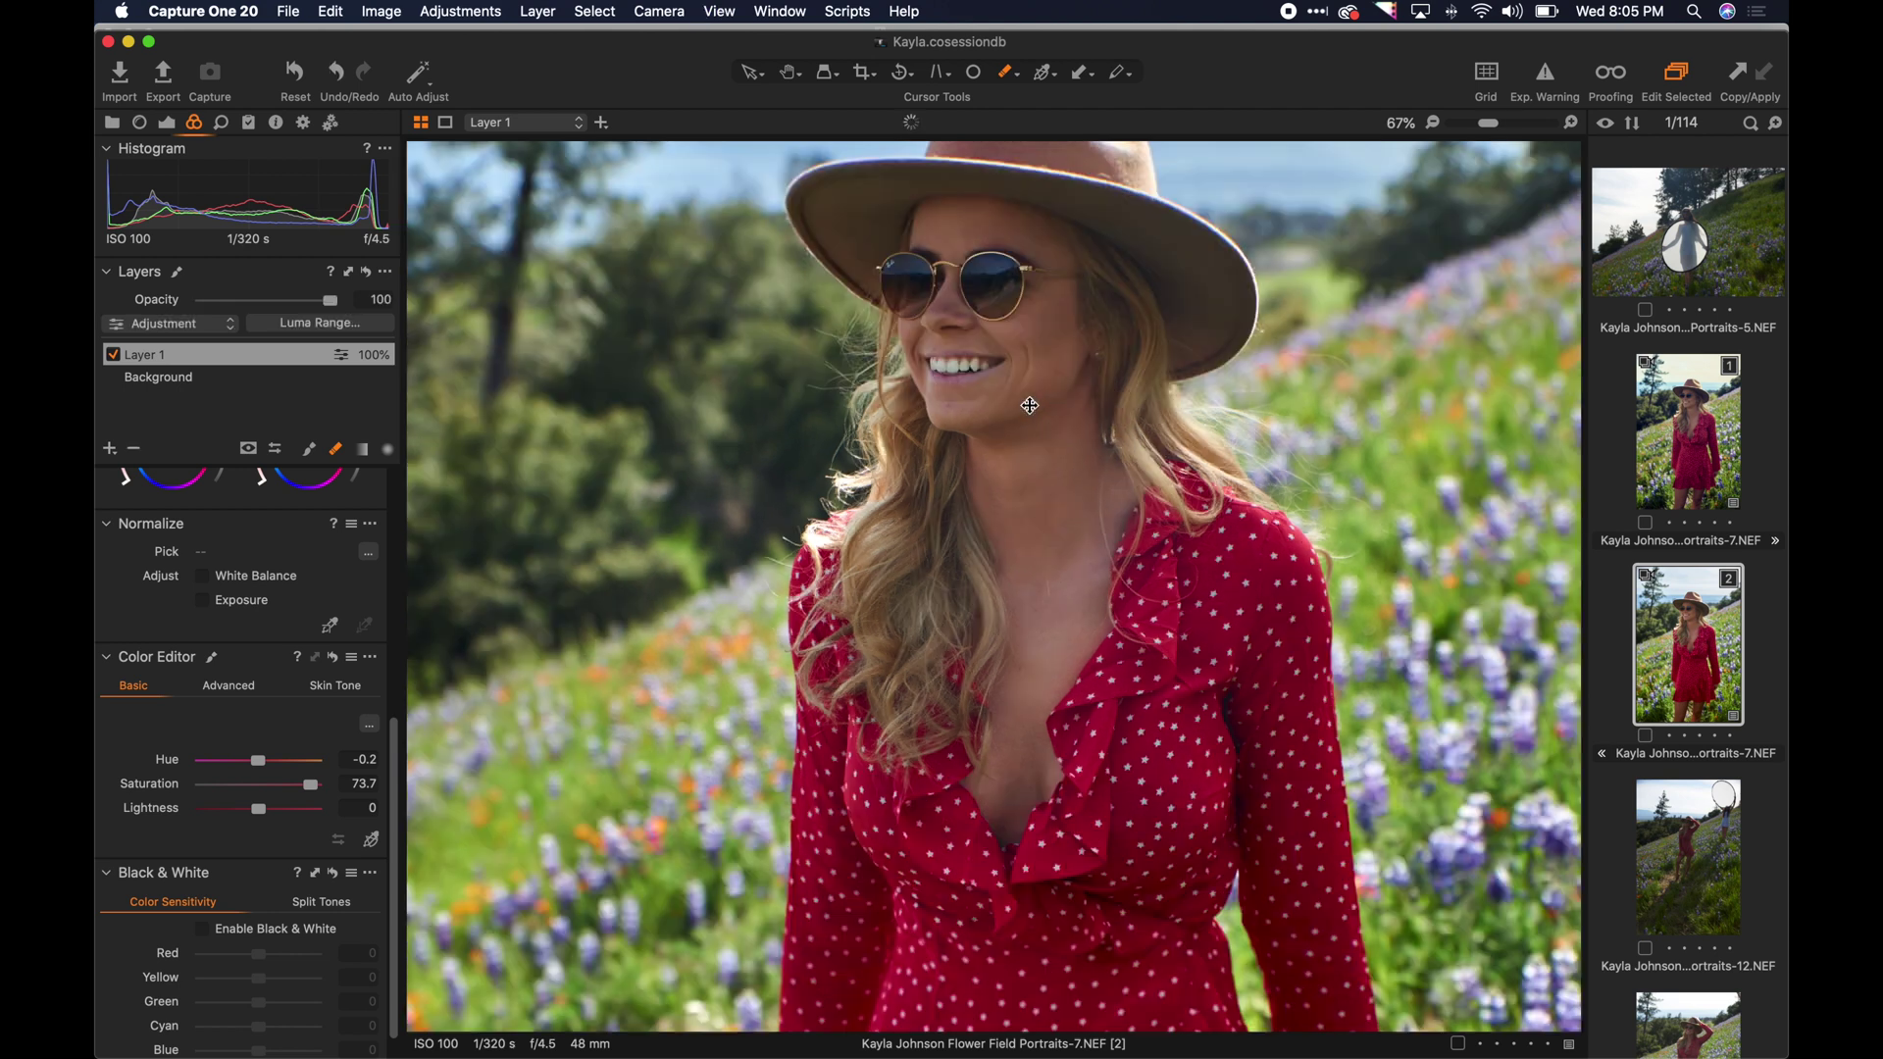
scroll(1030, 405, down, 3)
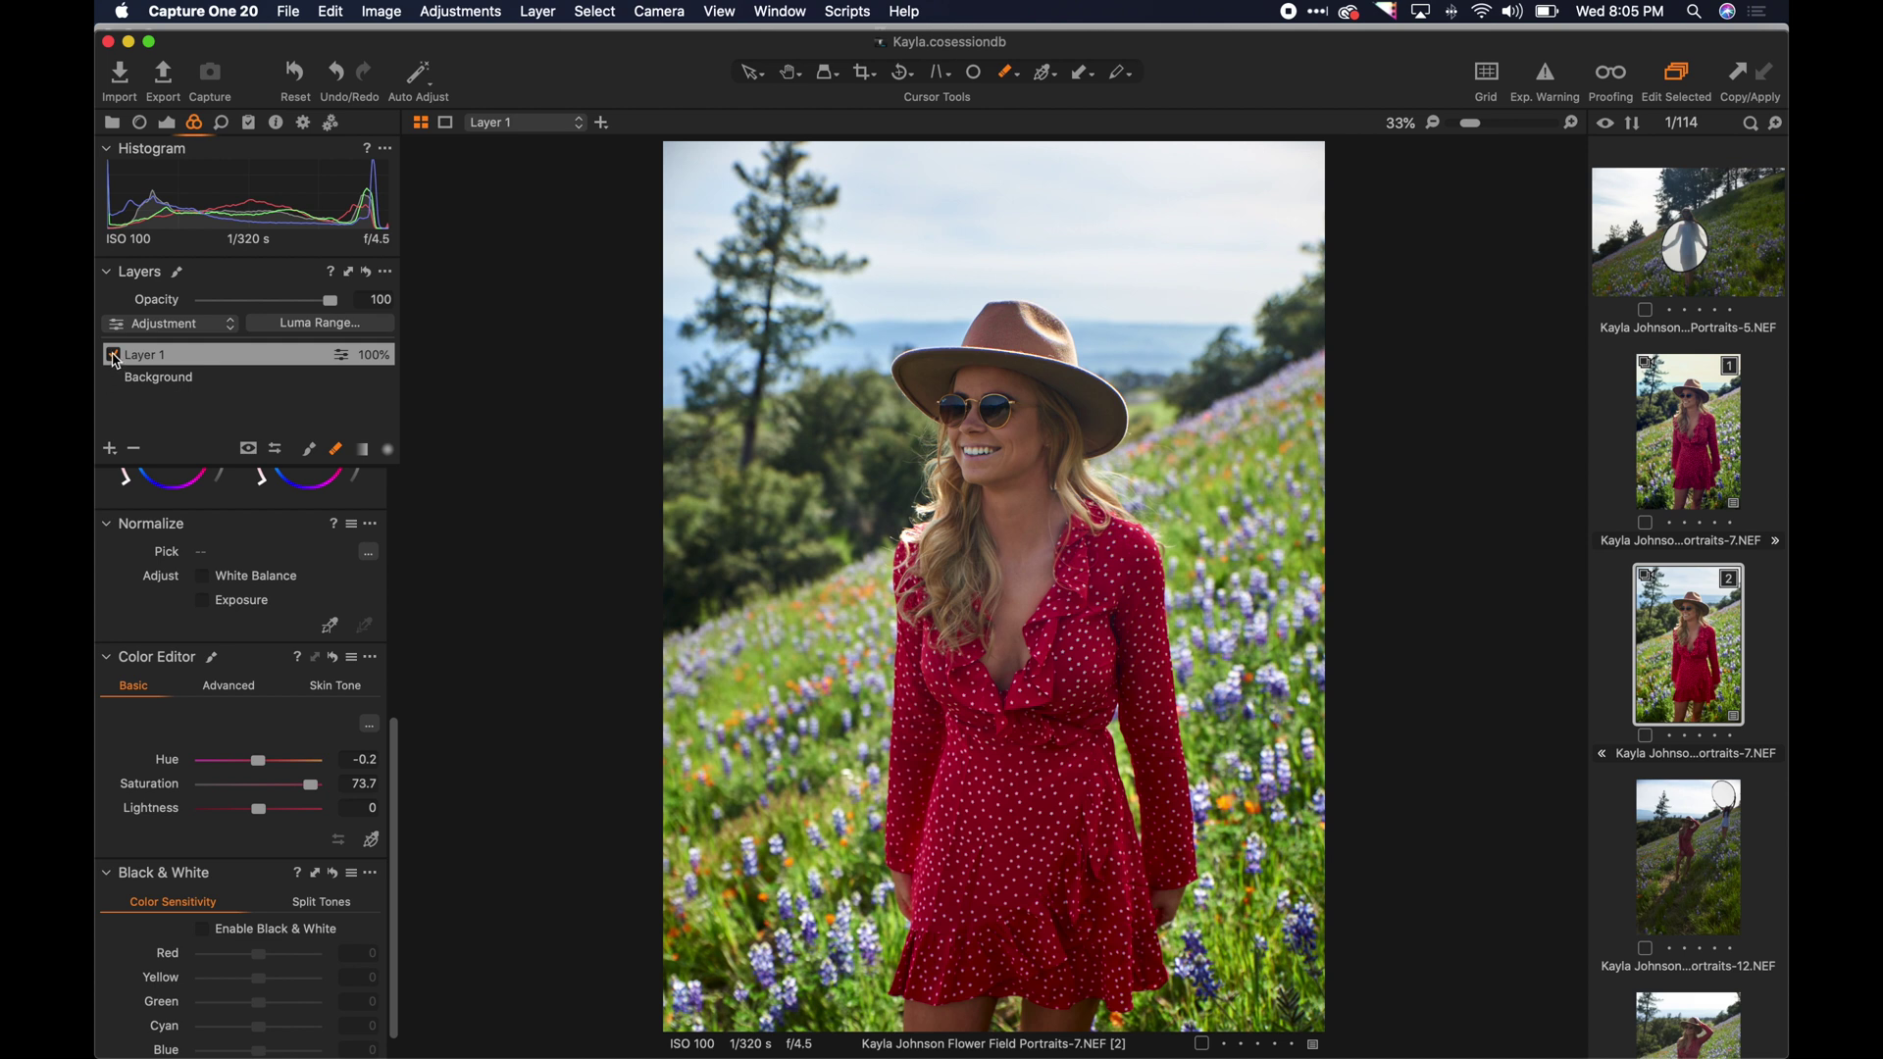
click(114, 356)
click(114, 356)
click(113, 356)
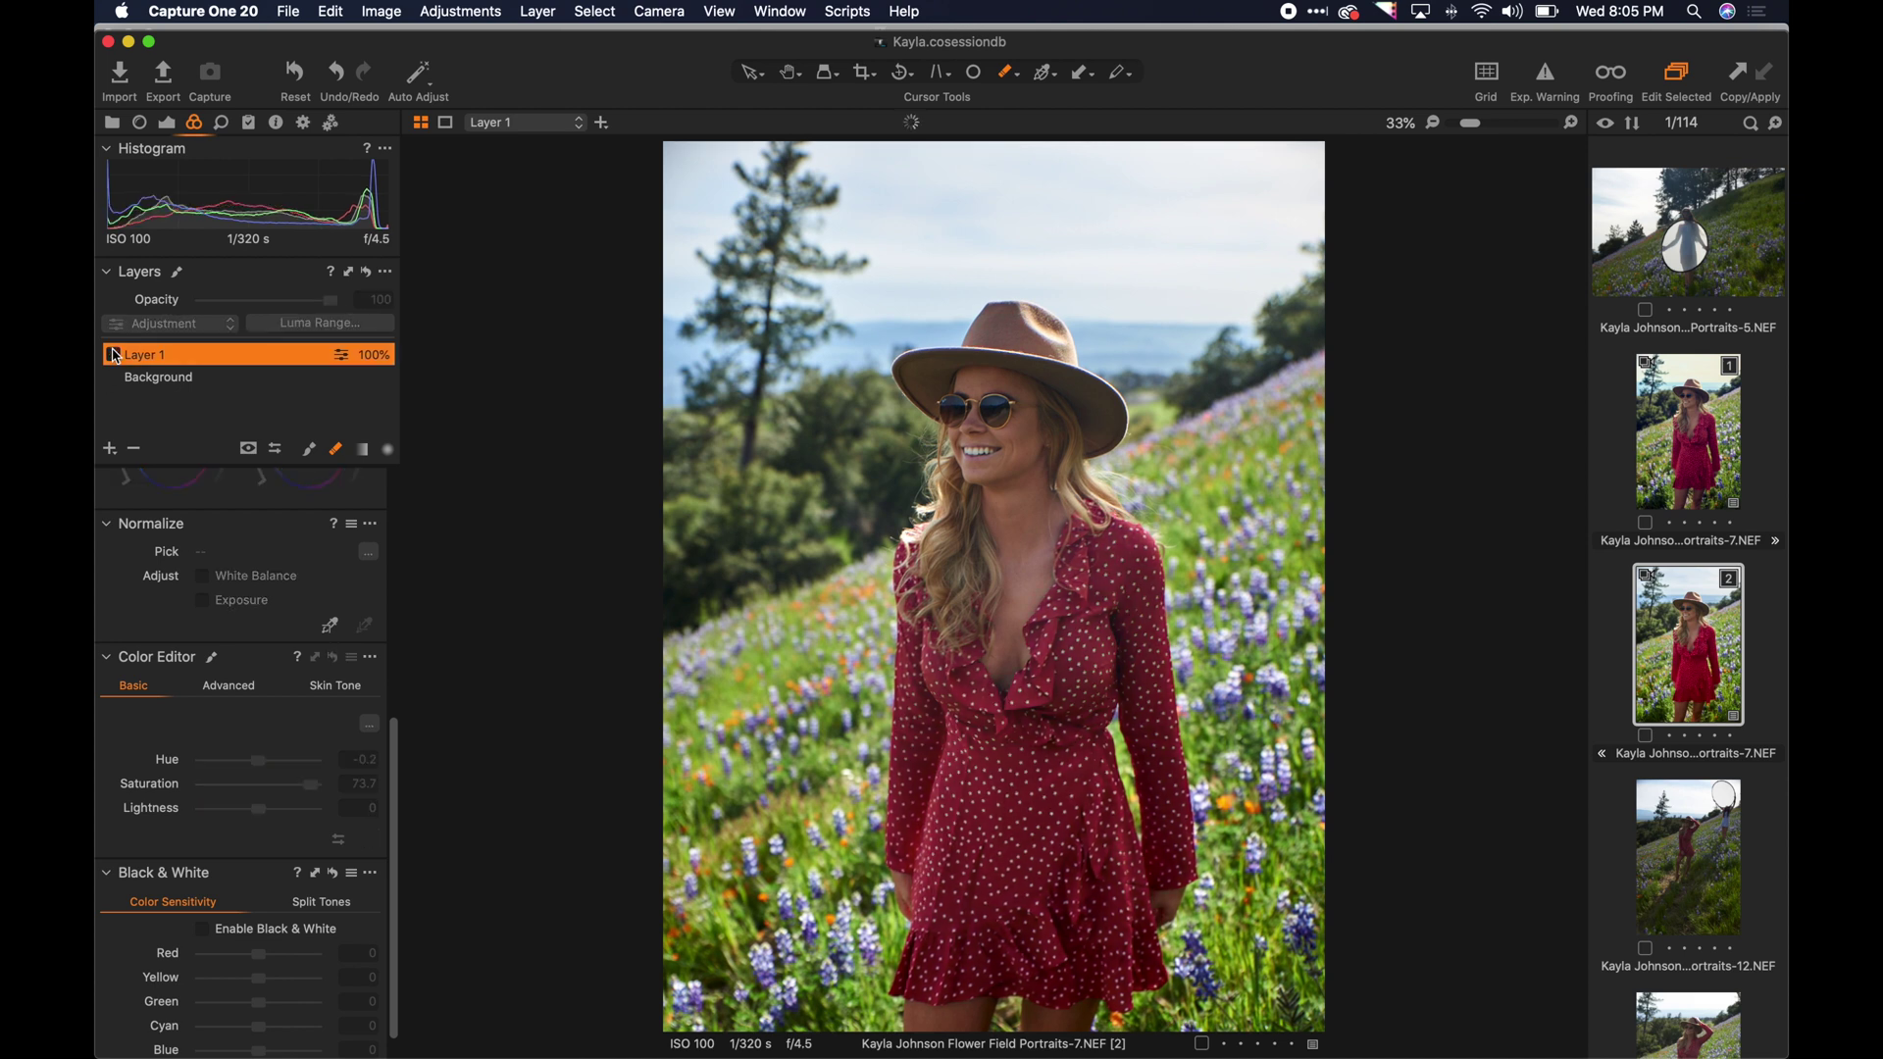
click(113, 356)
Rename Layer 1 to 'Red Dress' and keep its opacity at 100%.
double_click(147, 356)
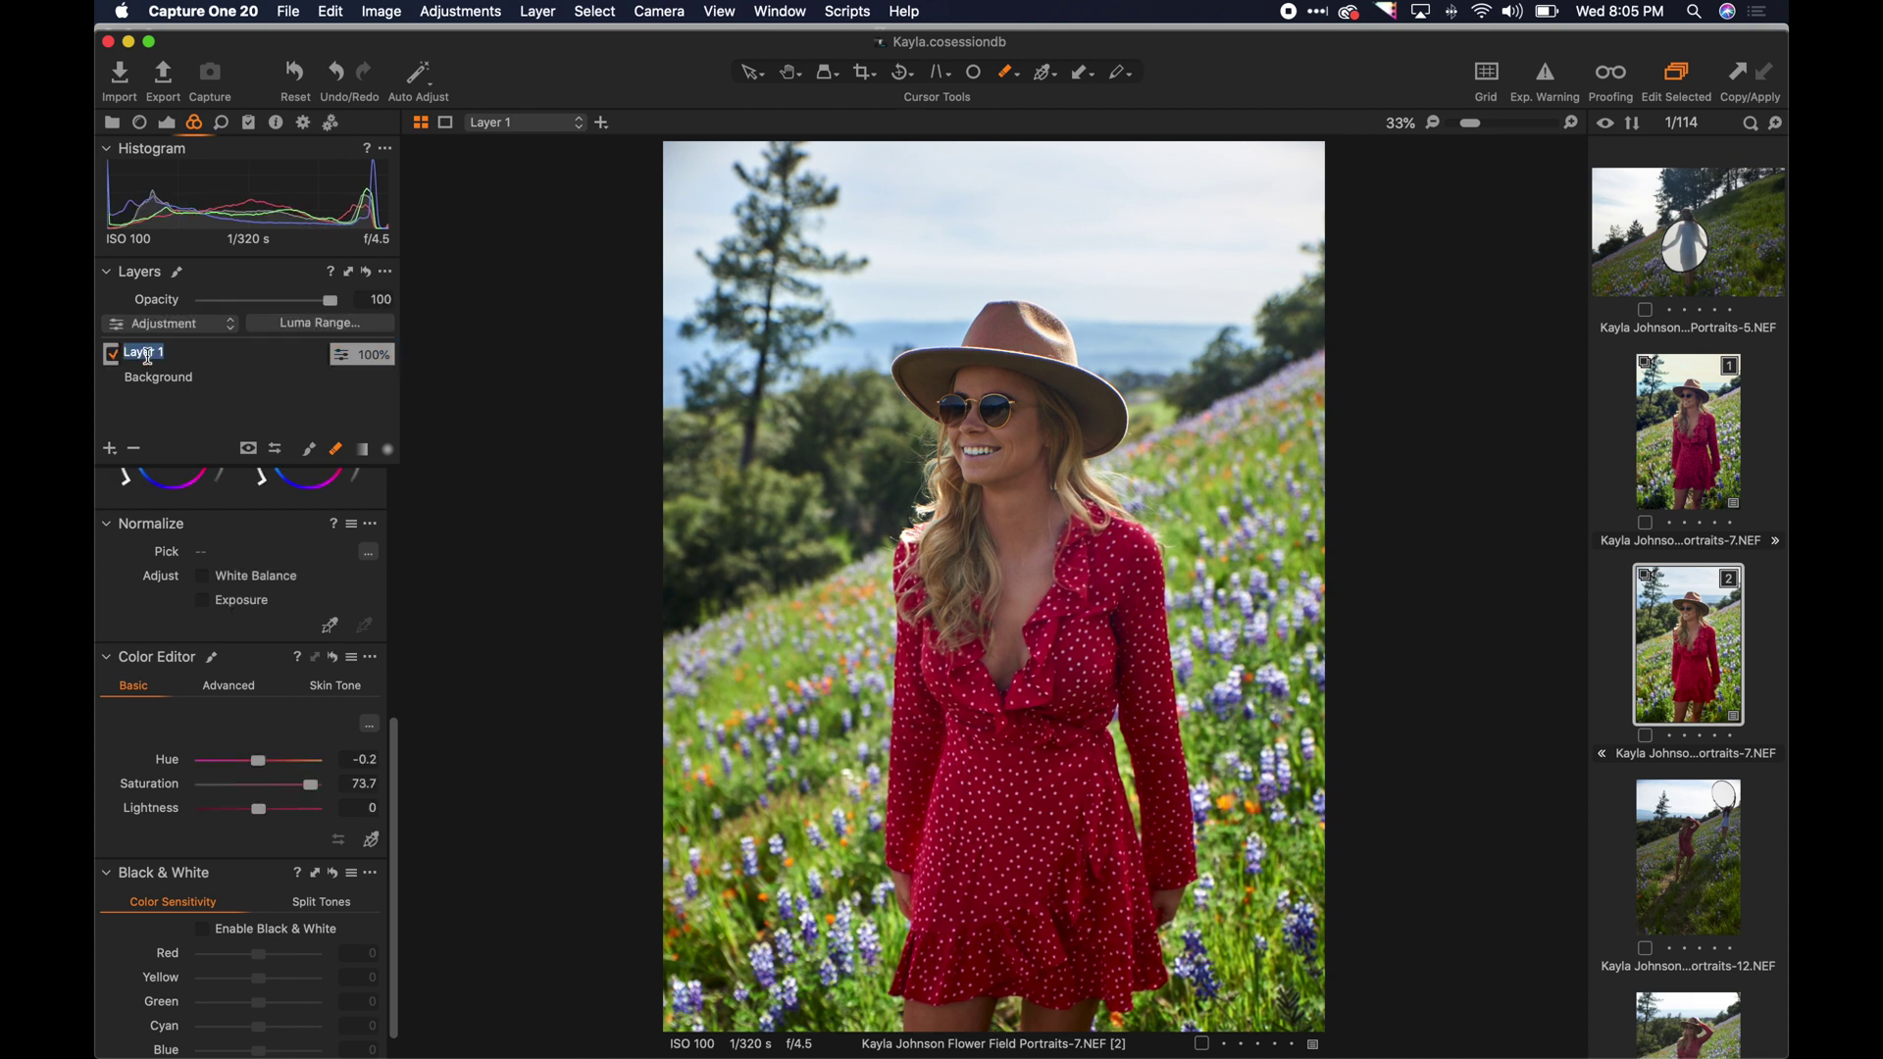
text(Red Dress)
key(Return)
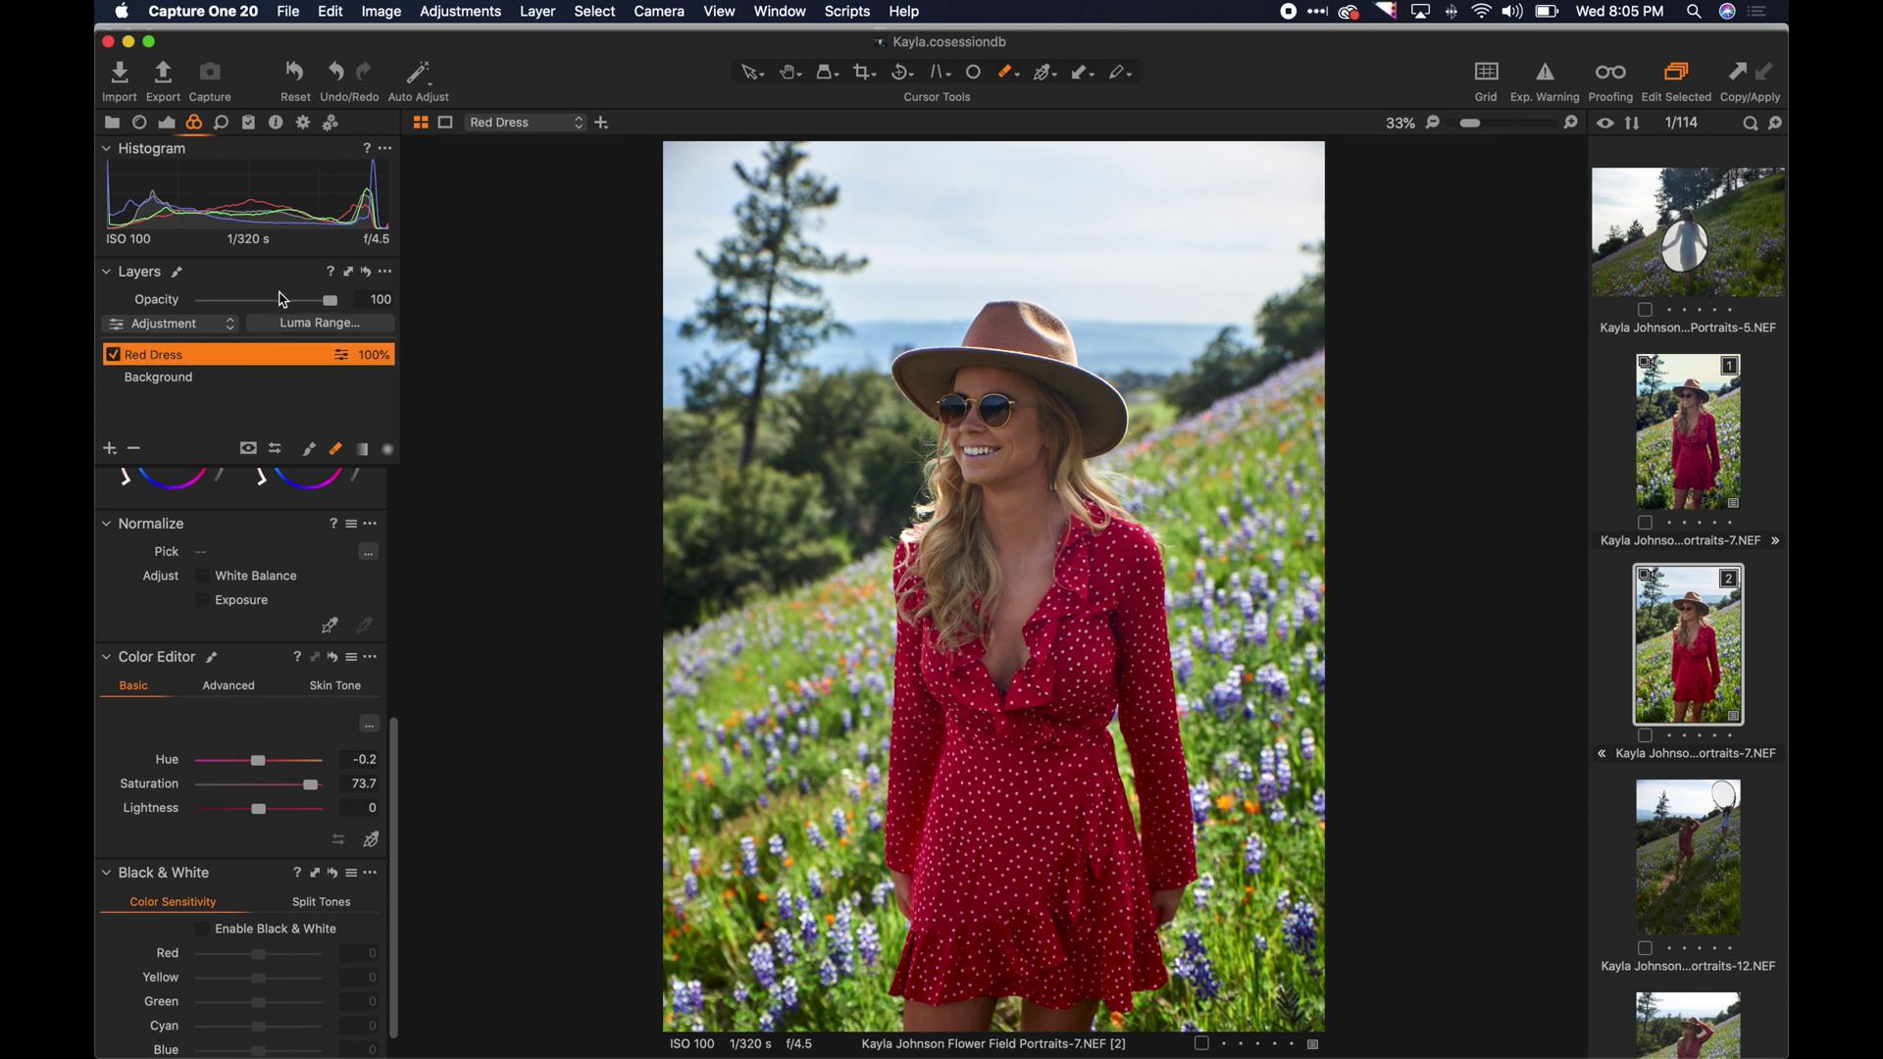
drag(272, 302, 393, 319)
scroll(1023, 525, up, 5)
scroll(1023, 526, up, 2)
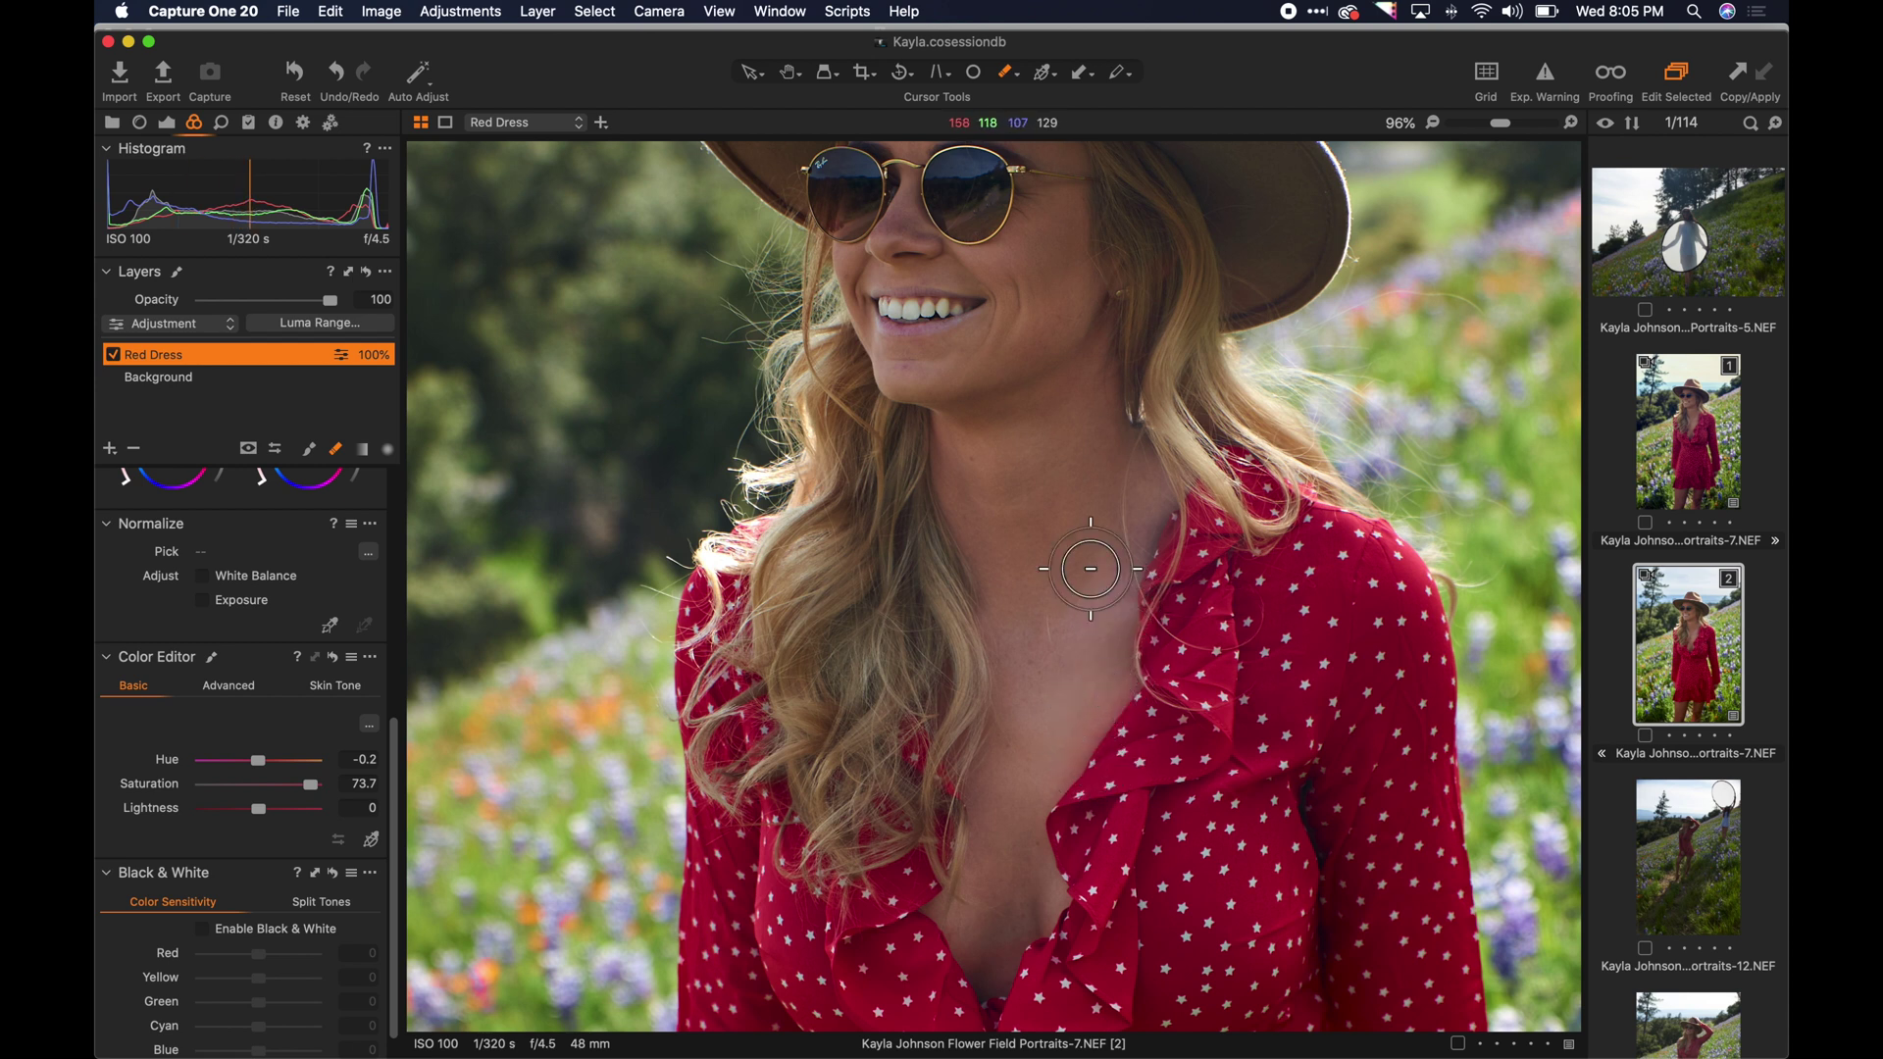
scroll(994, 420, up, 1)
scroll(994, 419, down, 1)
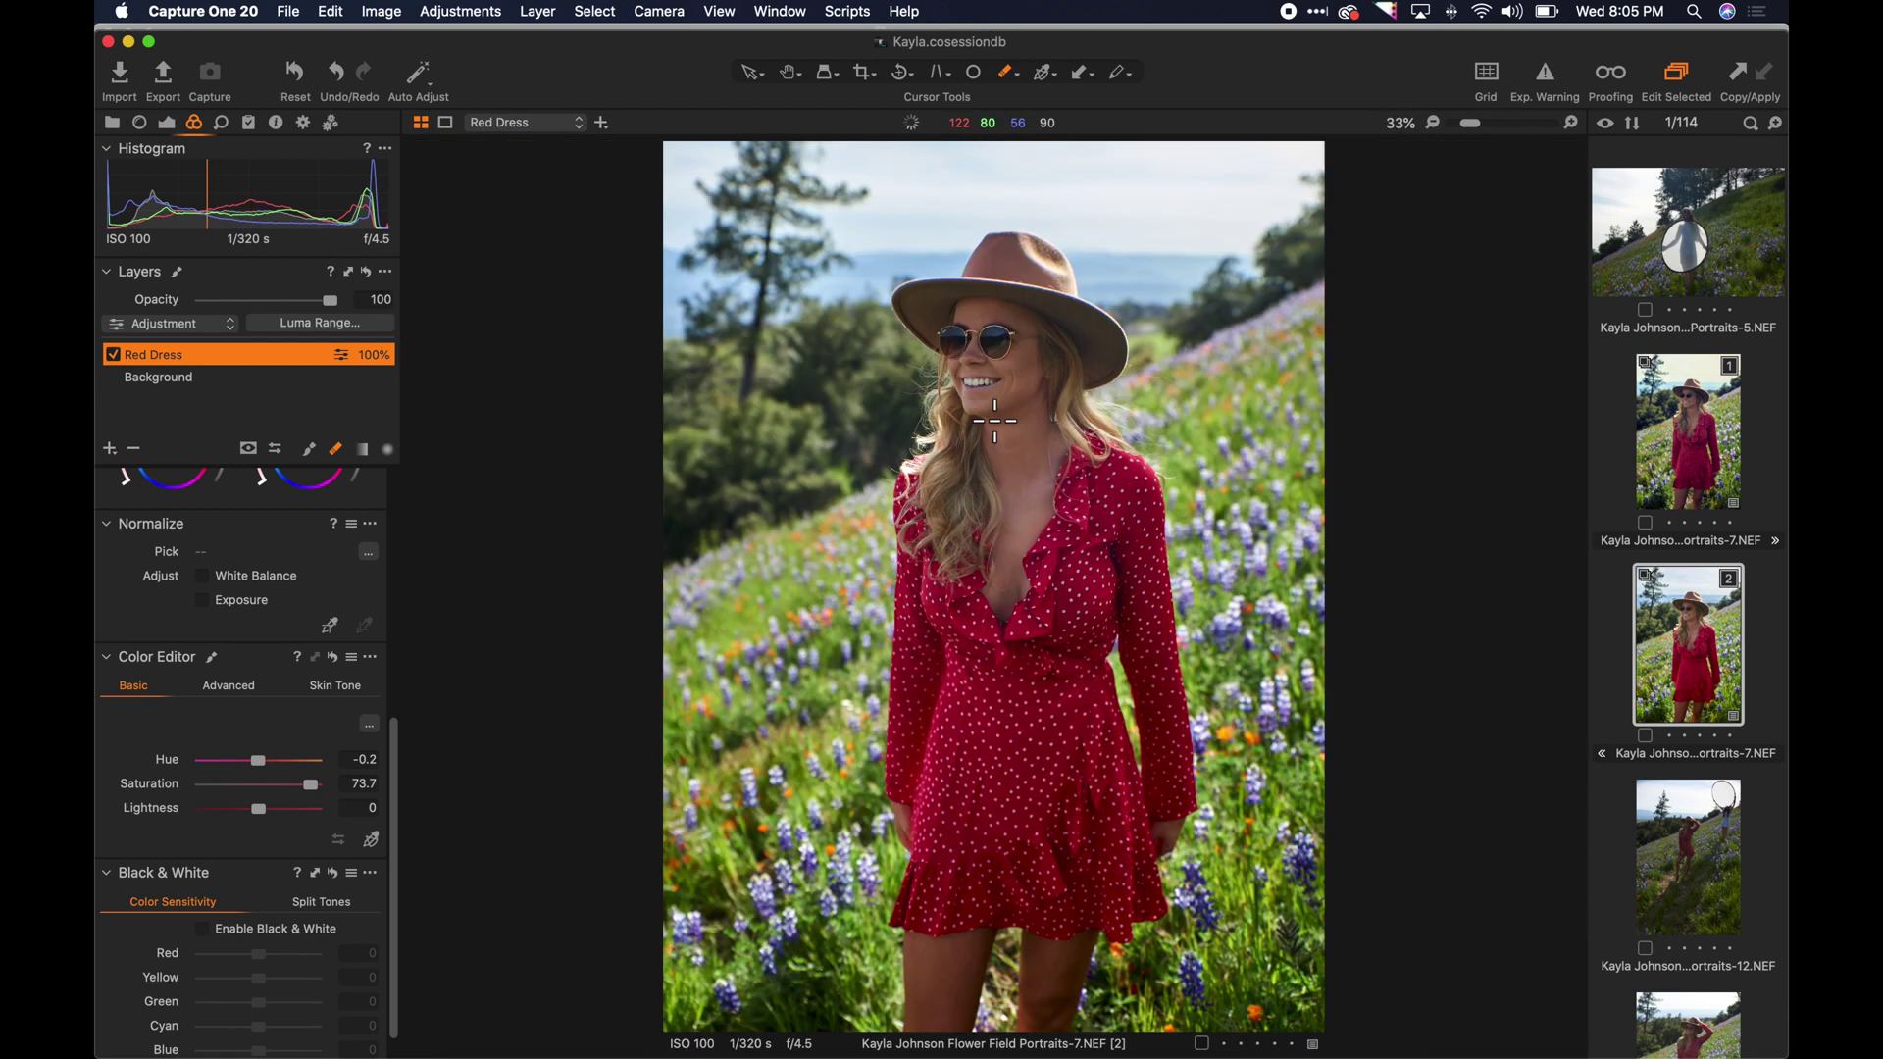
scroll(991, 413, up, 5)
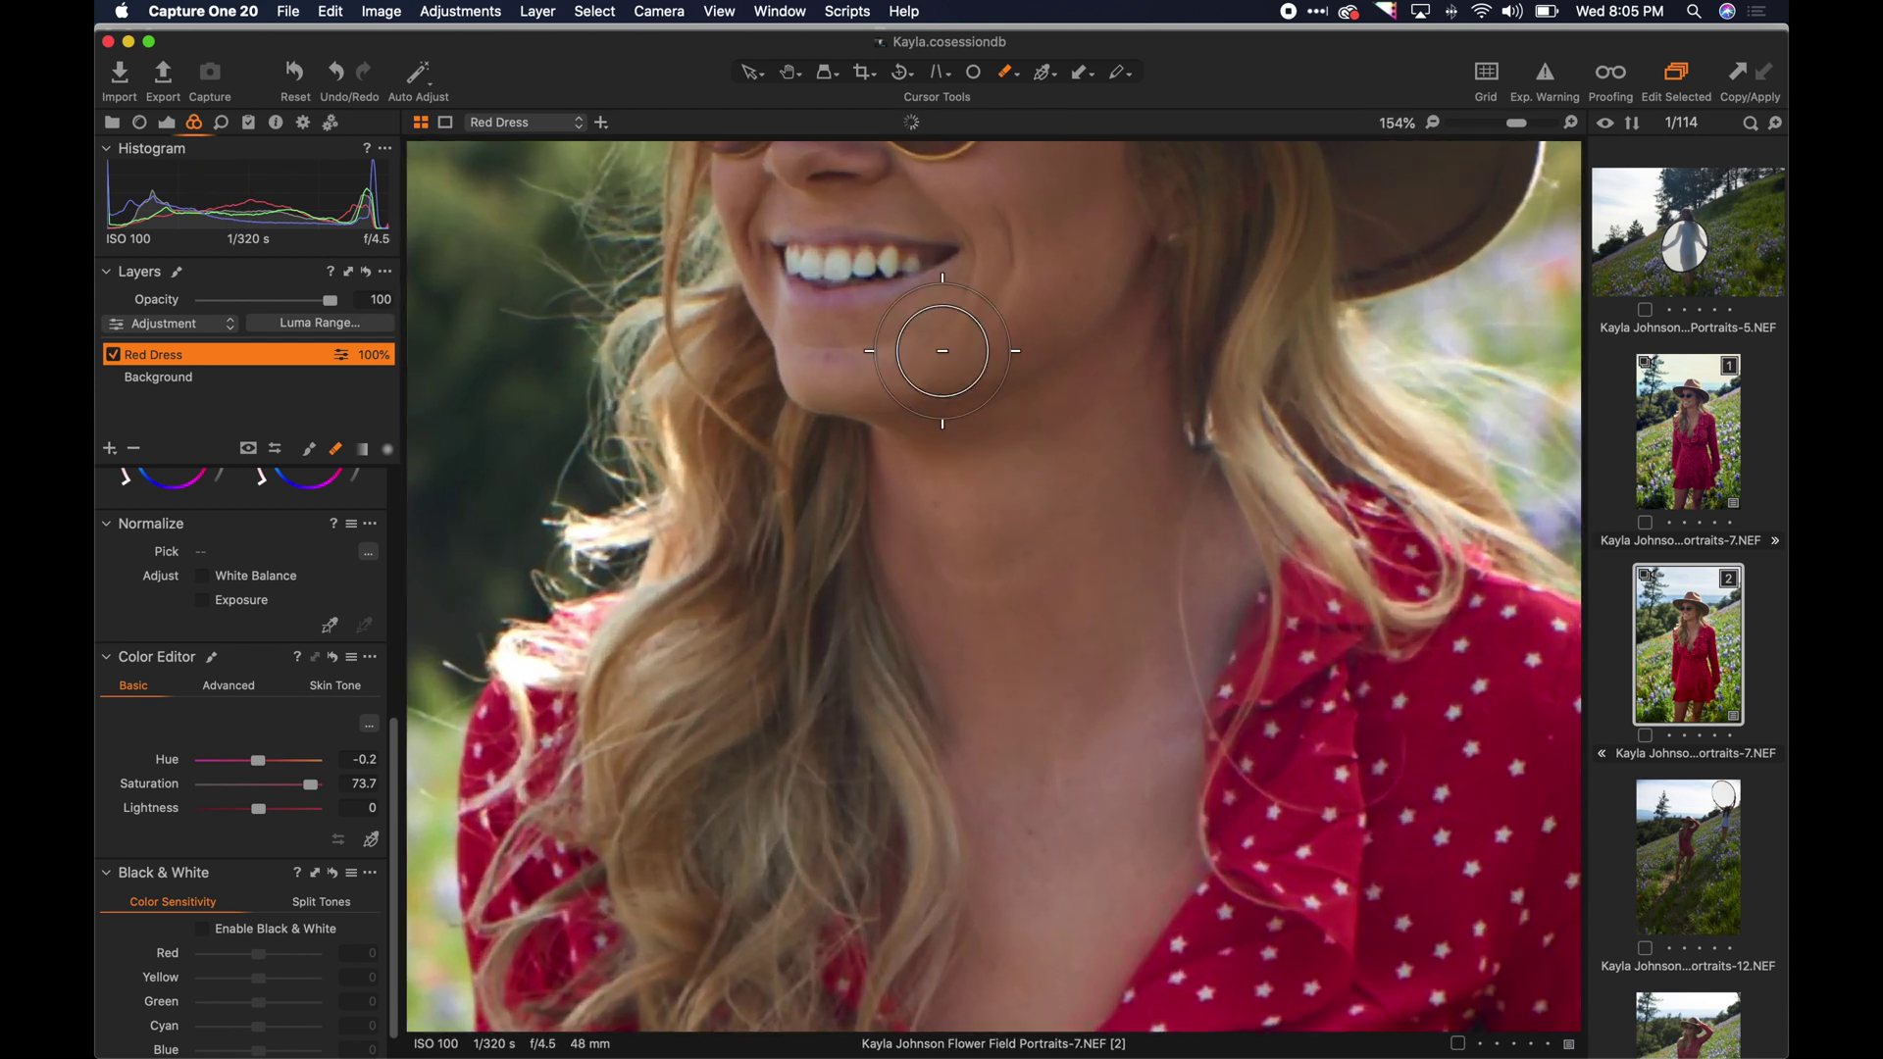
drag(912, 291, 915, 487)
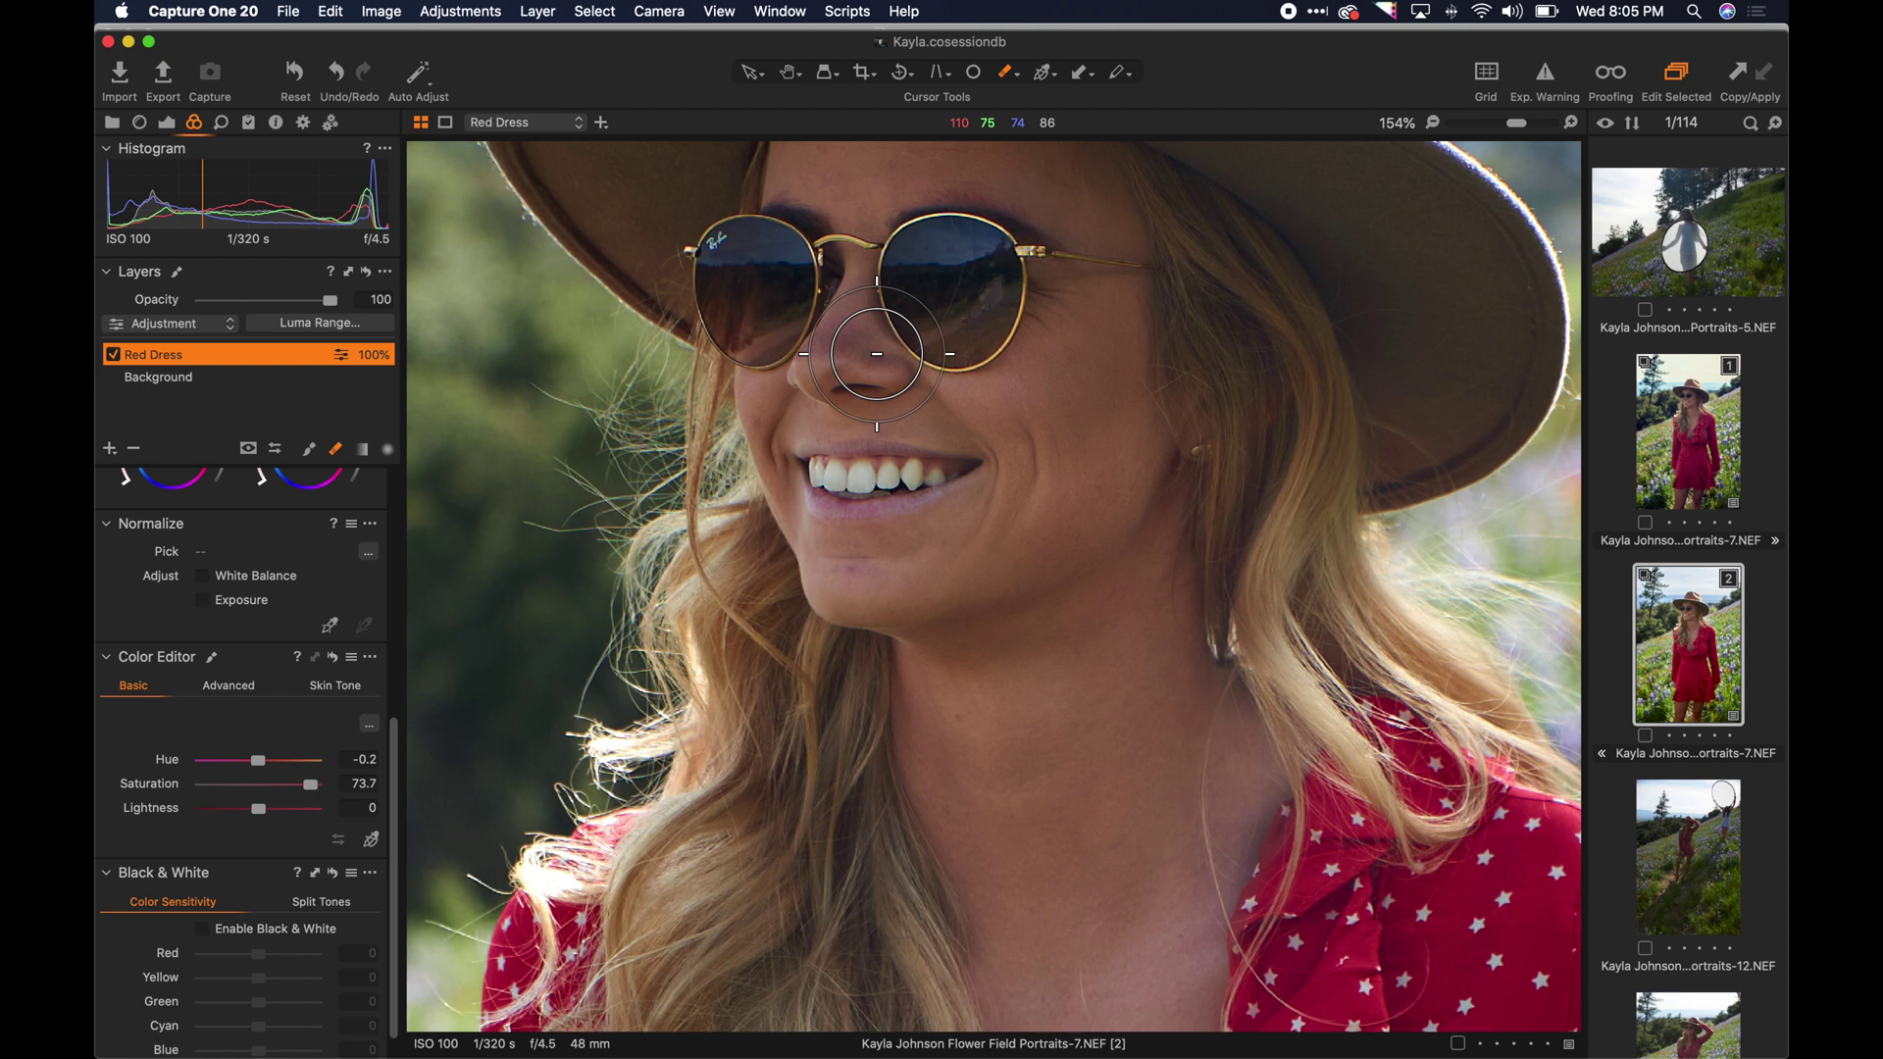
scroll(876, 354, down, 5)
scroll(877, 354, up, 6)
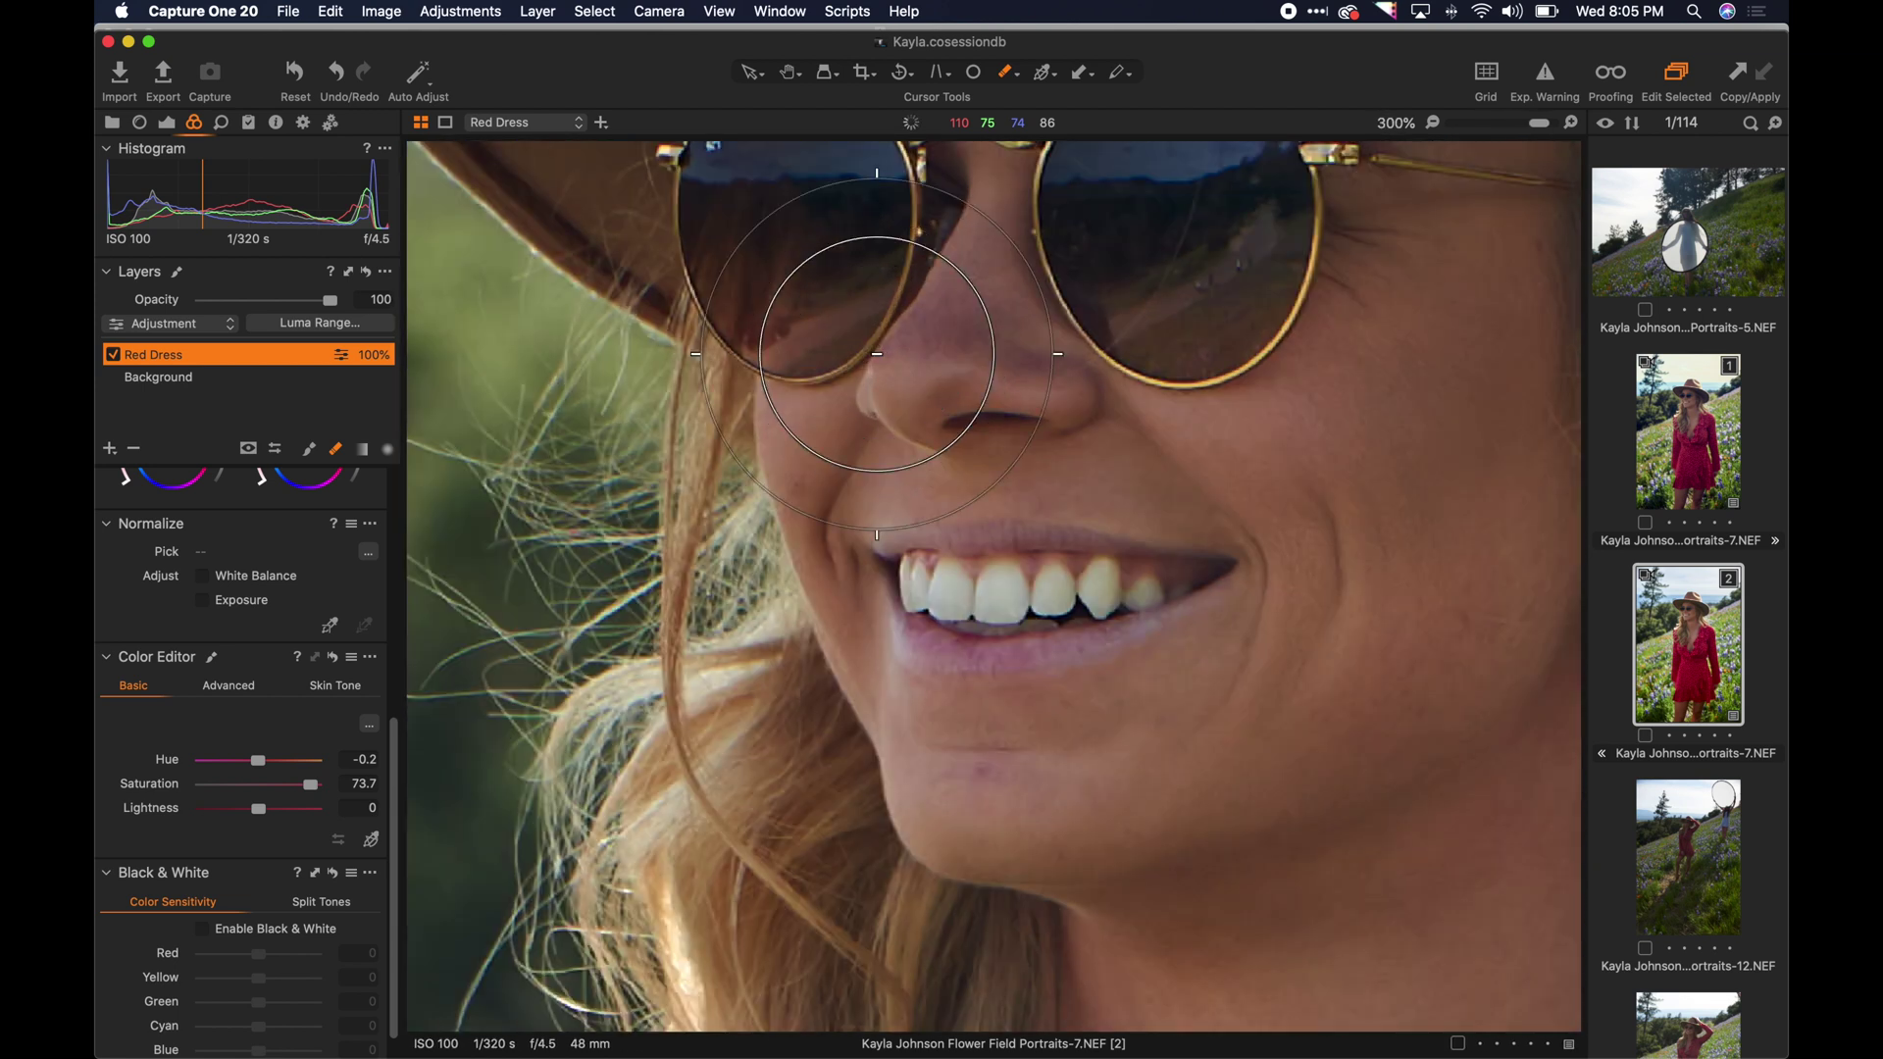
scroll(877, 354, down, 5)
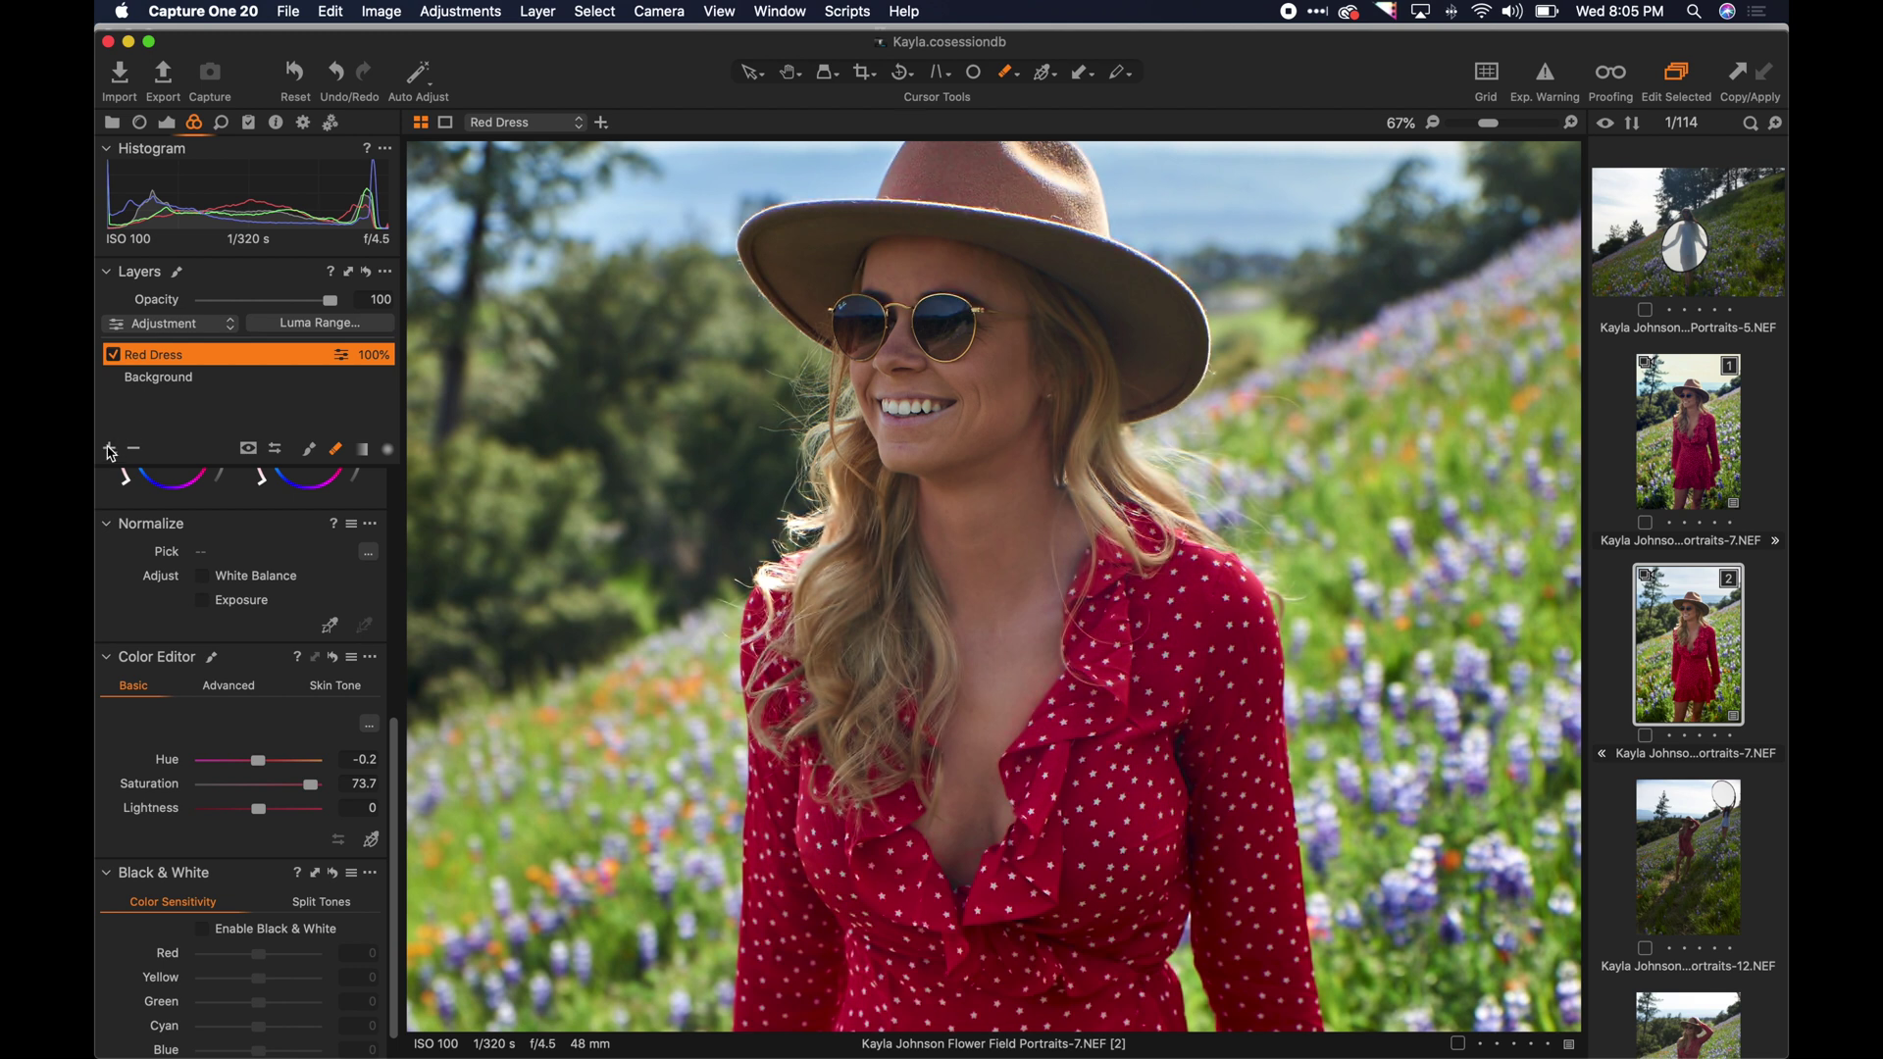
click(111, 450)
Name the new layer 'Skin tones' and invert its mask.
double_click(145, 354)
text(S)
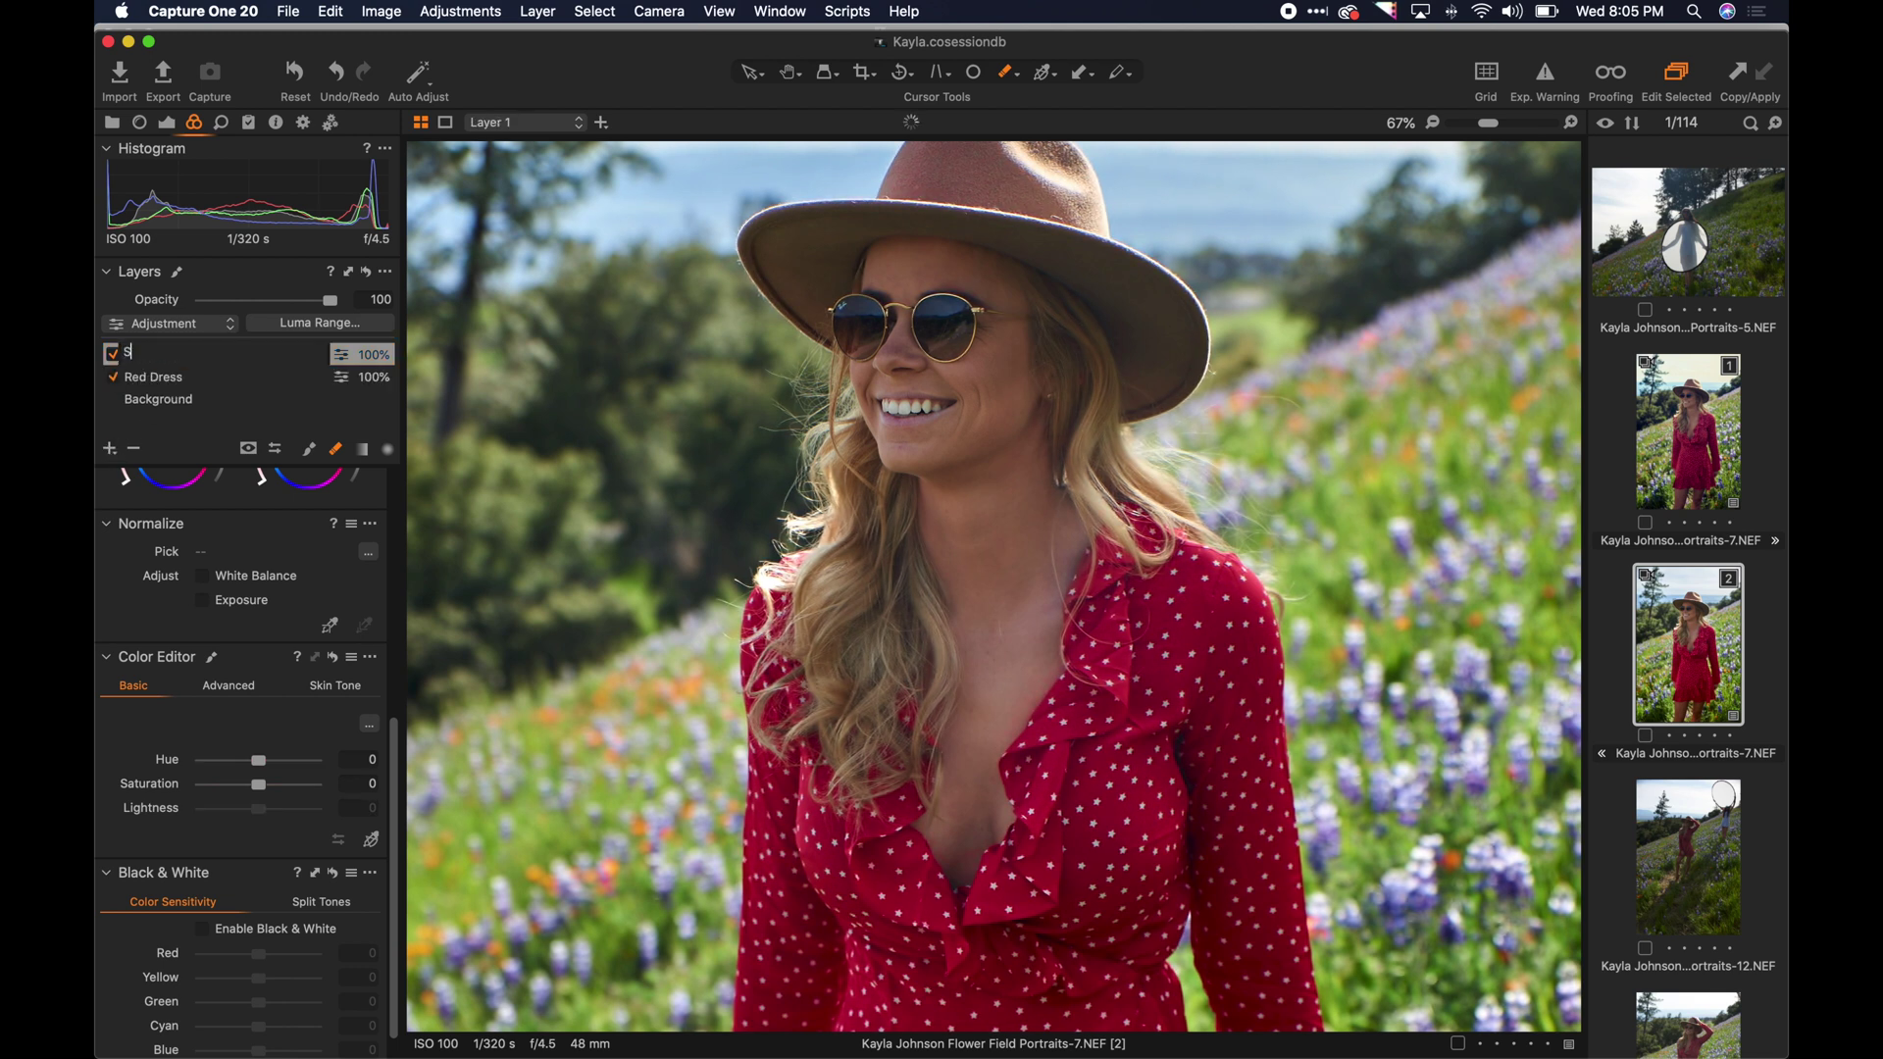
text(kin tones)
key(Return)
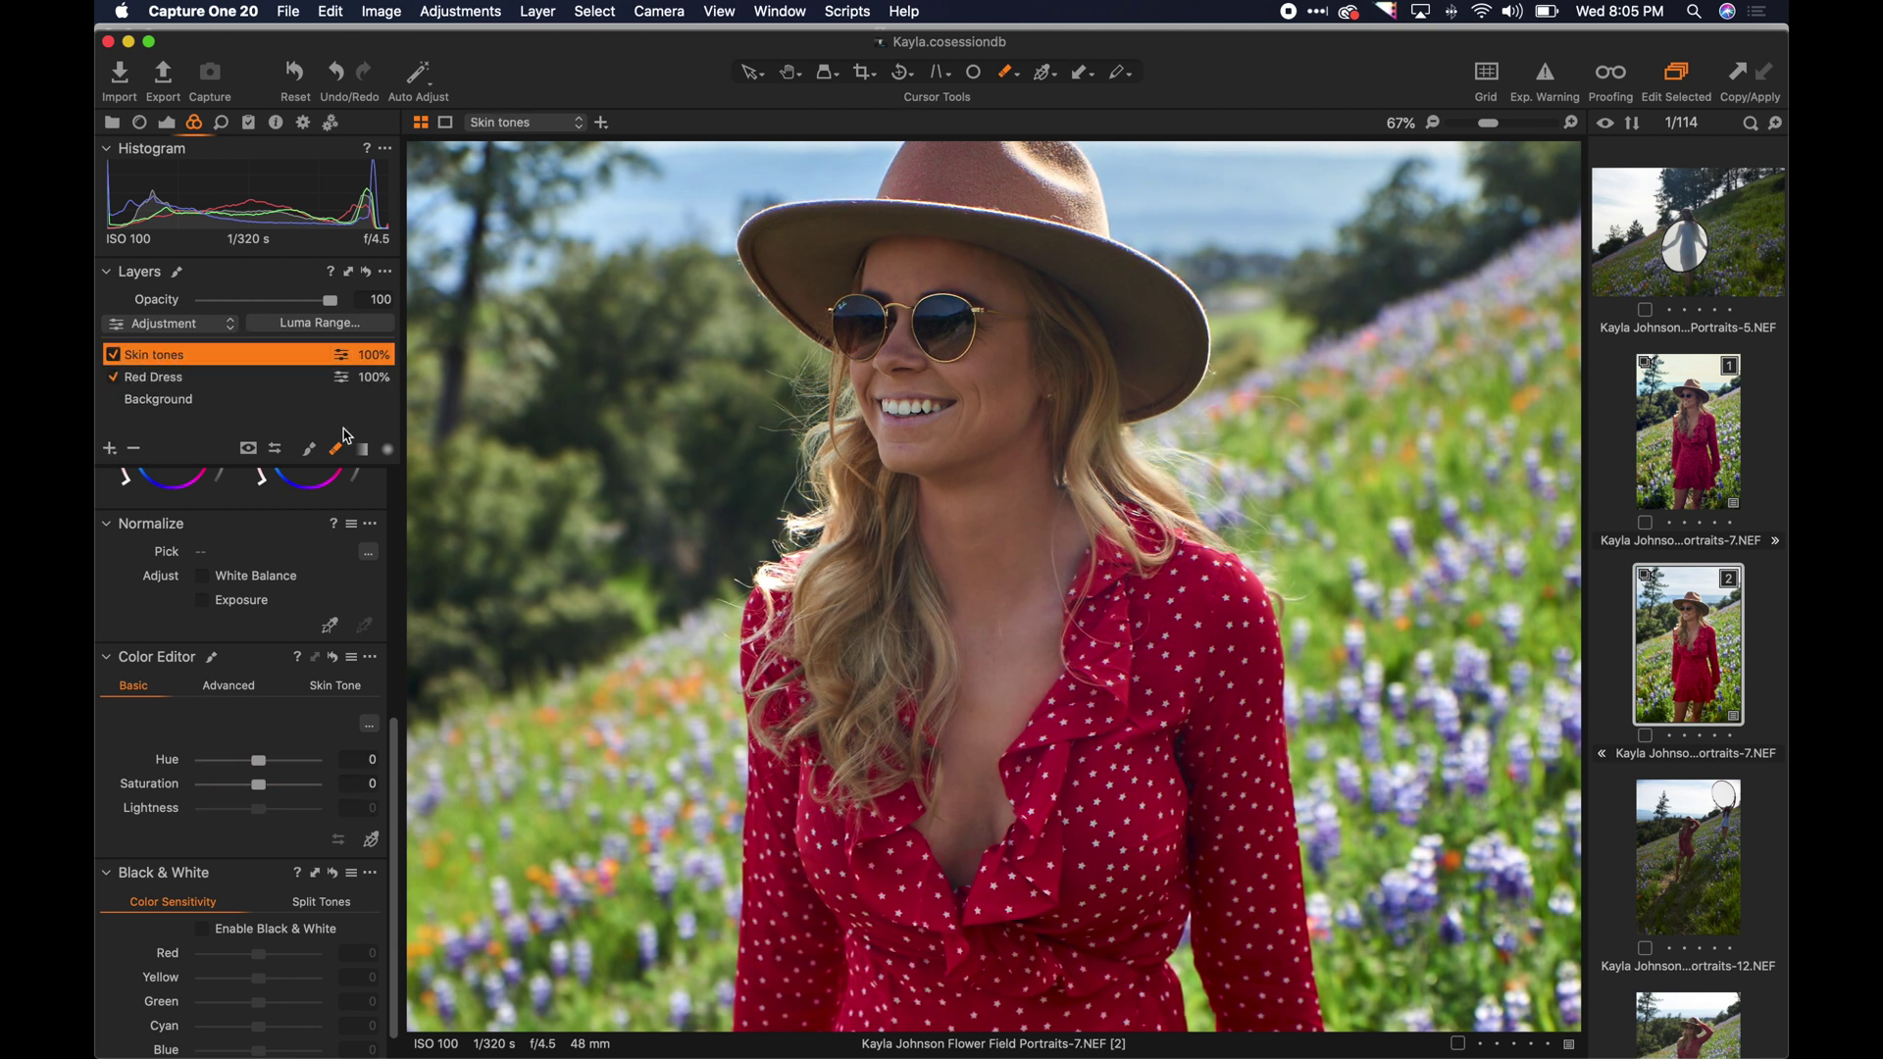
right_click(338, 361)
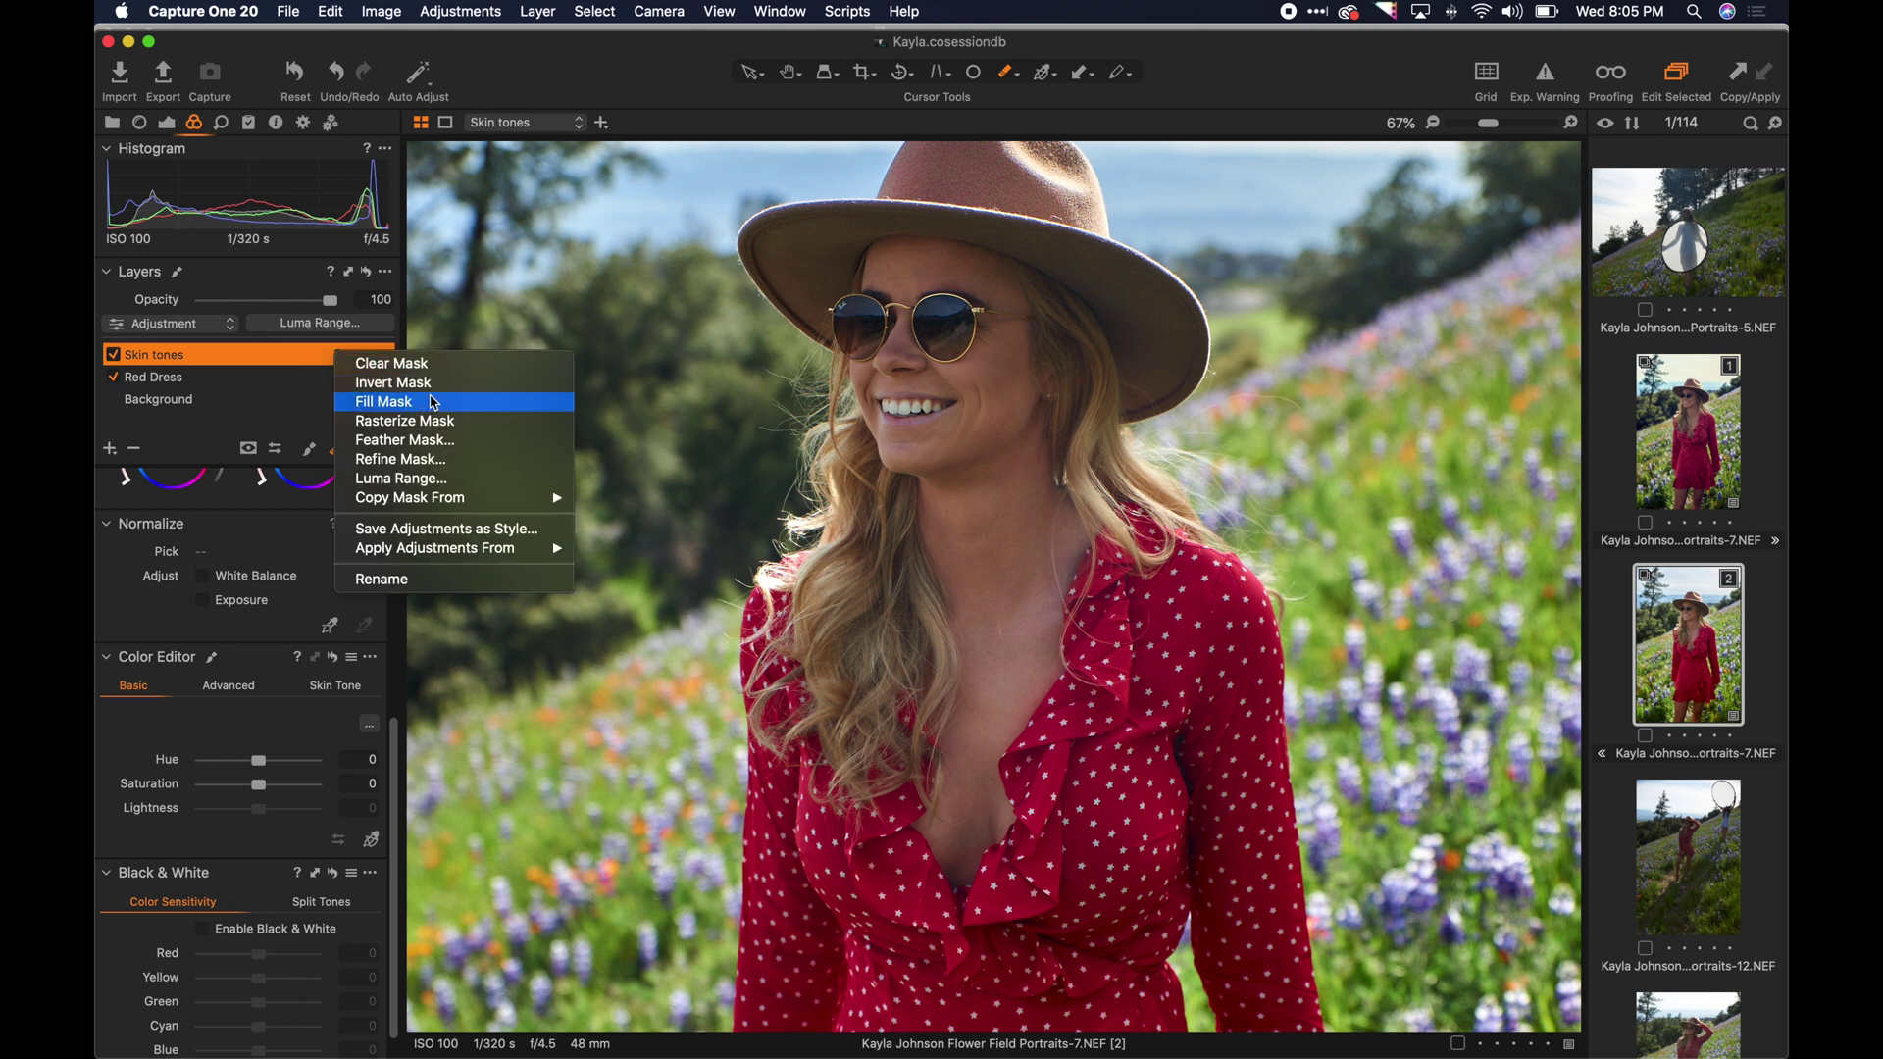
click(351, 385)
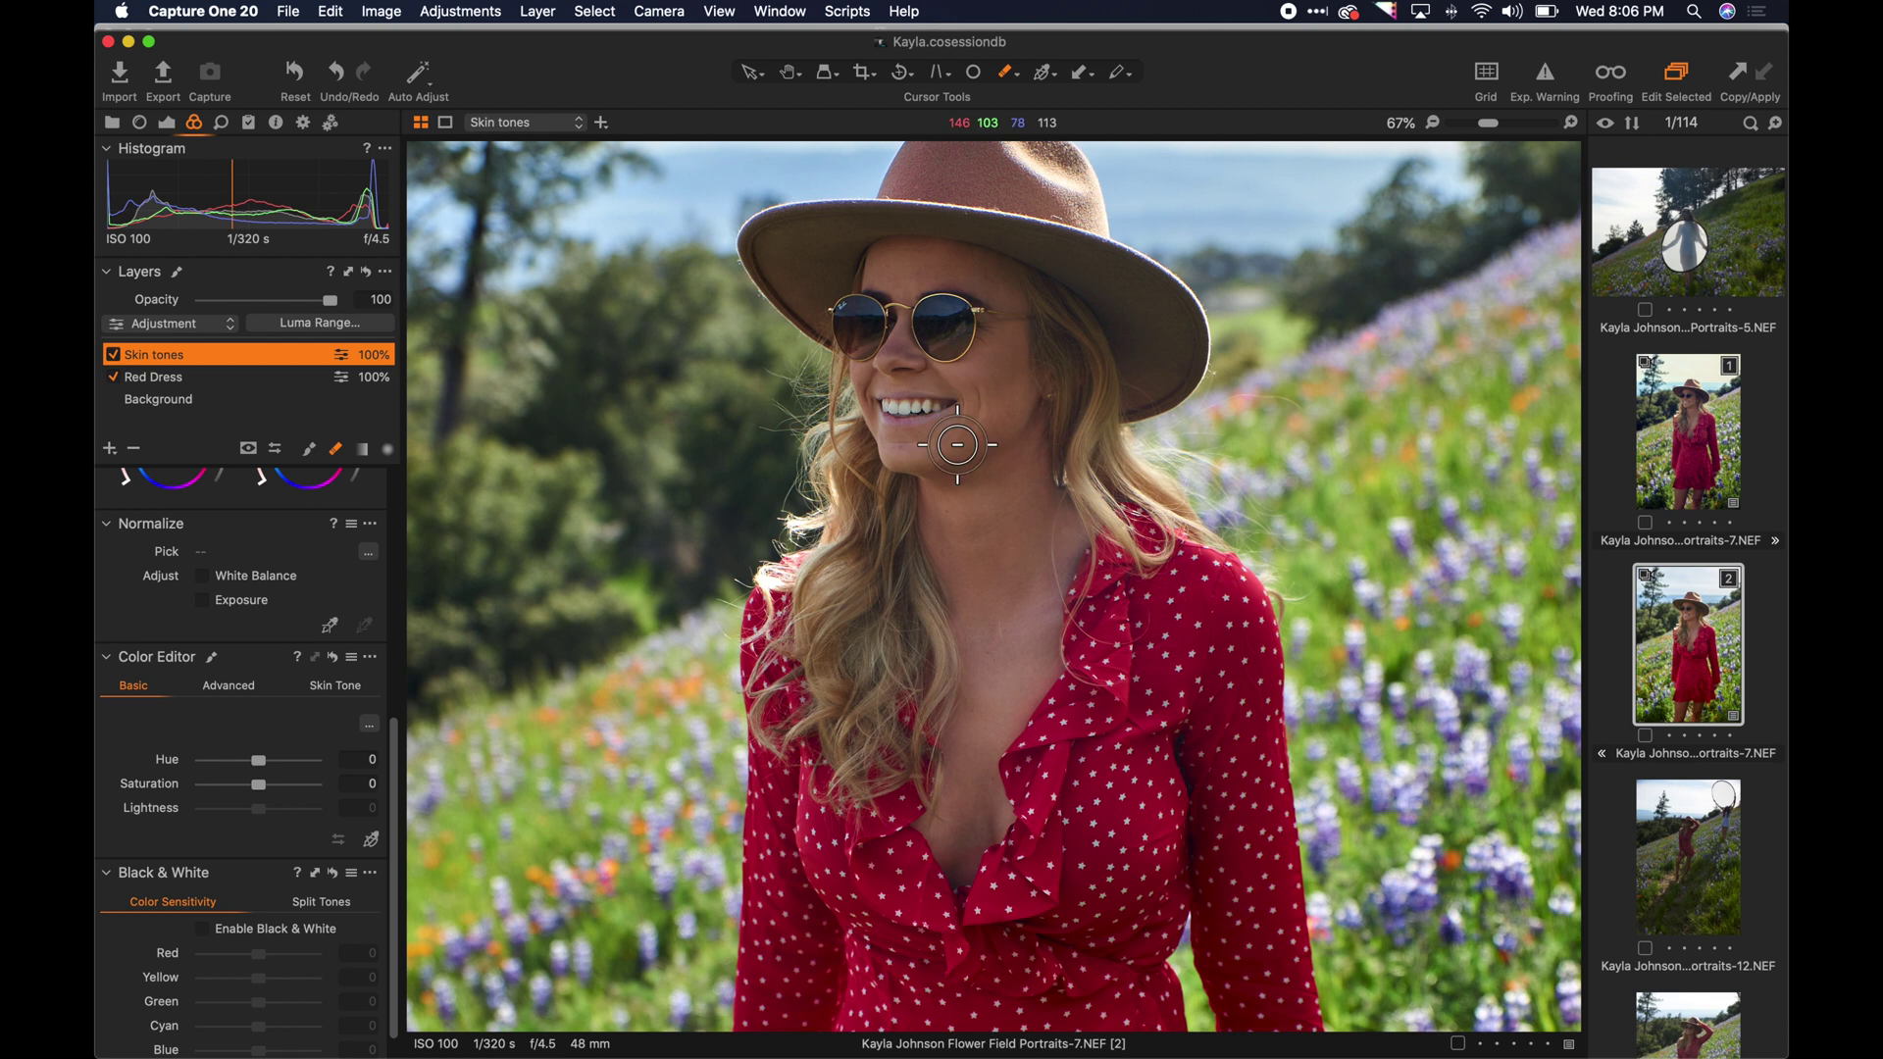
Paint the Skin tones mask with a larger brush over her face, neck and chest.
scroll(957, 444, up, 3)
scroll(942, 451, down, 4)
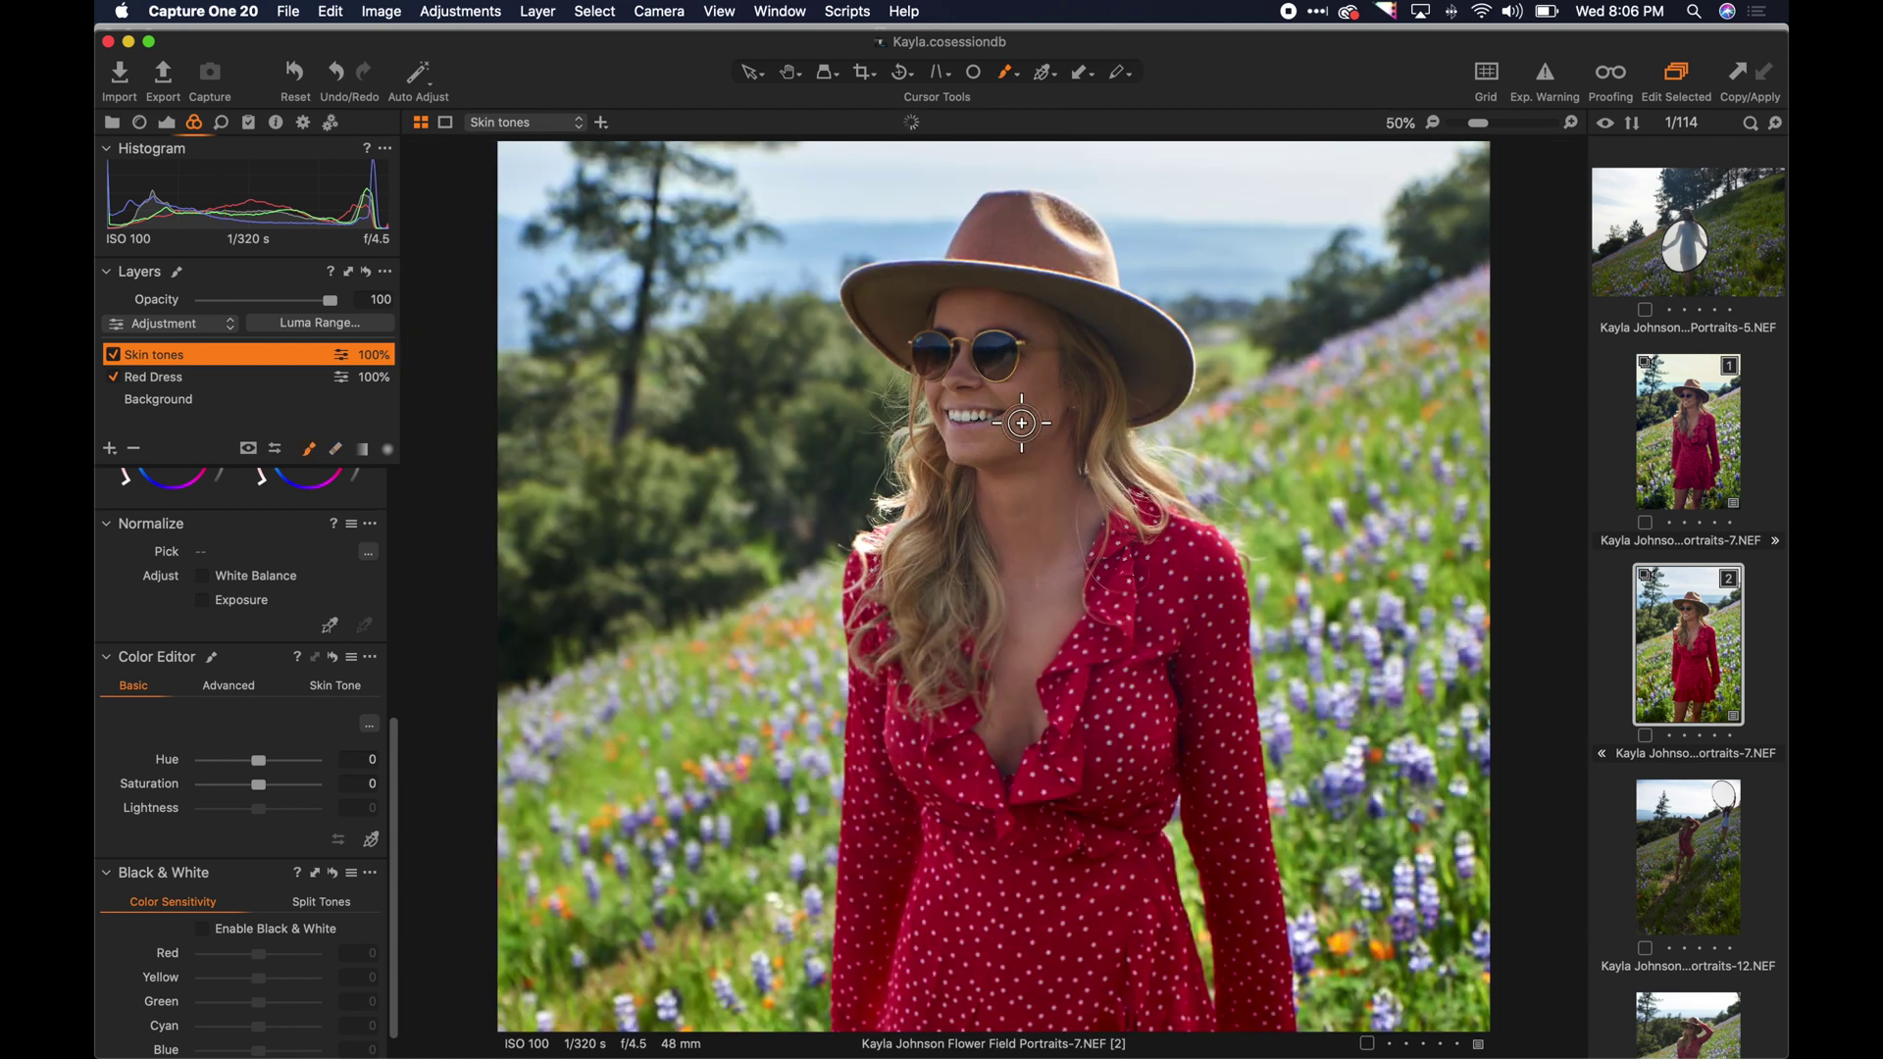
key(])
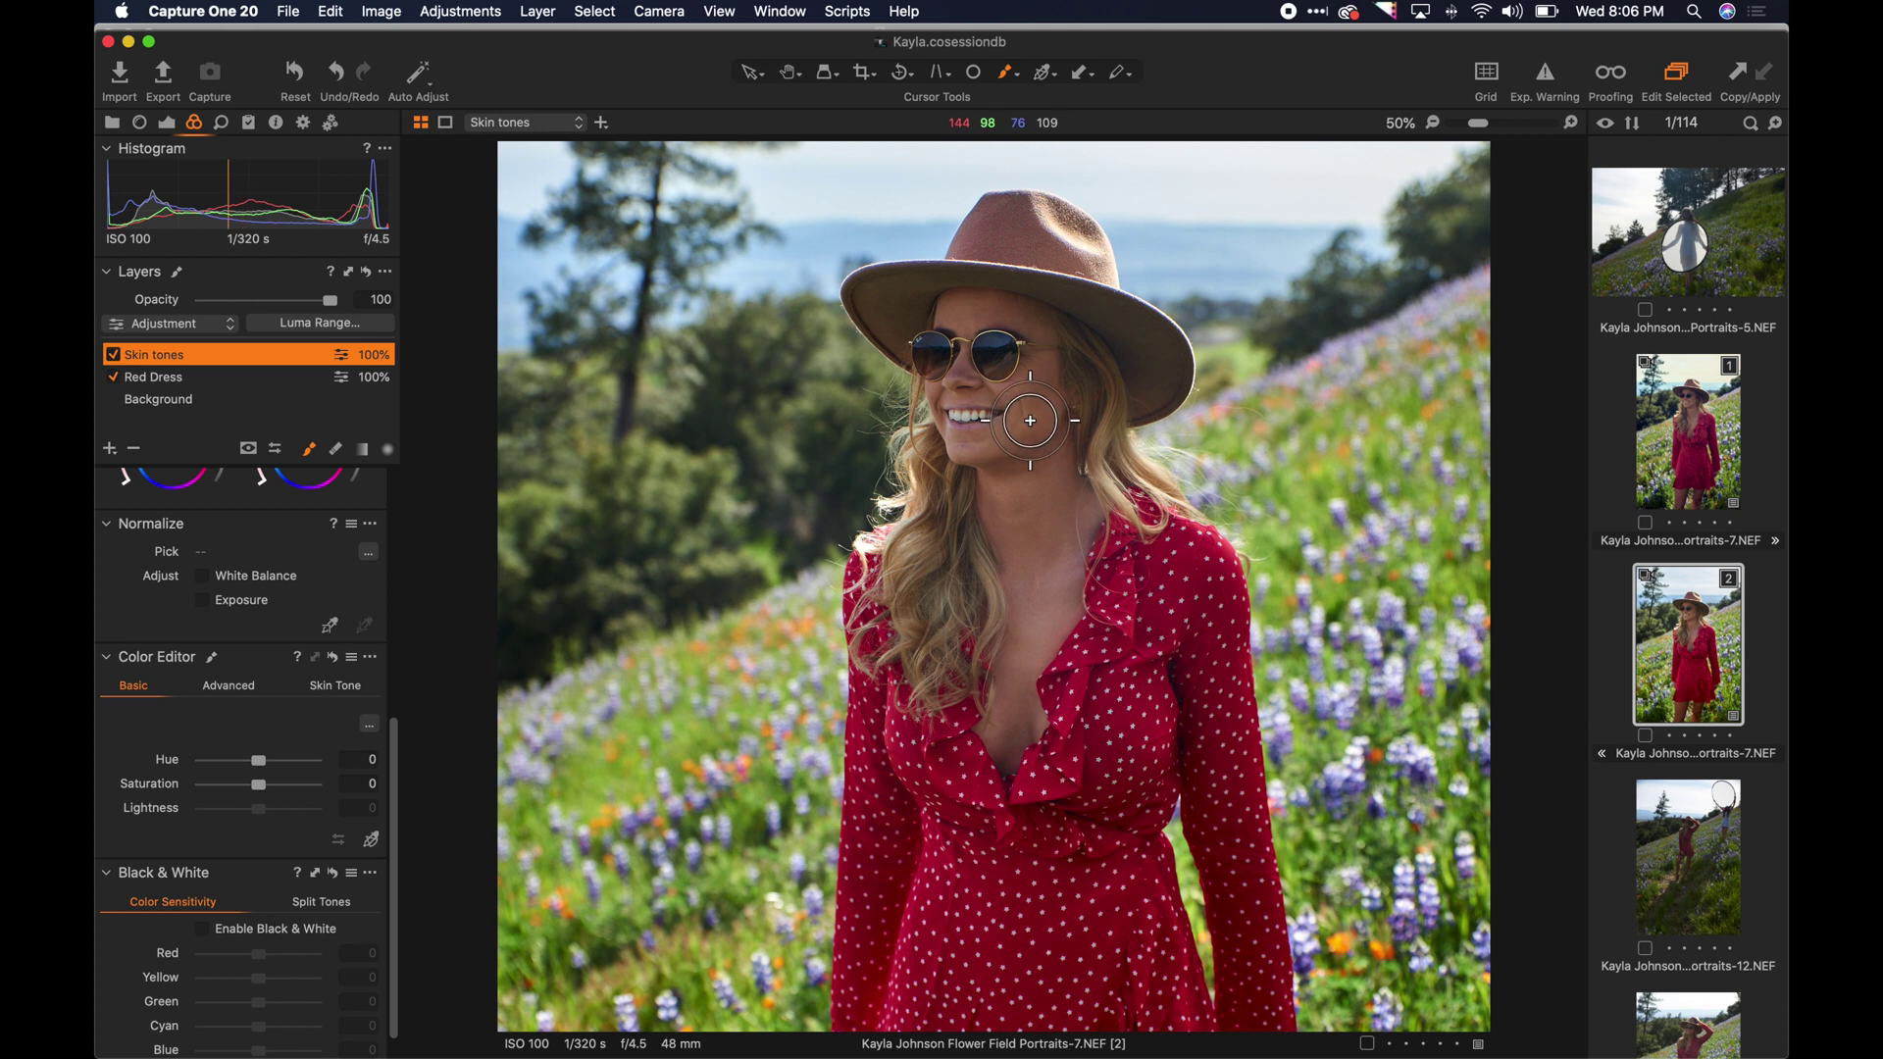
mouse_move(1029, 421)
mouse_down()
mouse_move(1023, 480)
mouse_move(1034, 340)
mouse_move(947, 317)
mouse_move(960, 383)
mouse_move(1010, 391)
mouse_move(1022, 427)
mouse_move(983, 439)
mouse_move(951, 415)
mouse_move(1023, 463)
mouse_move(1054, 449)
mouse_move(1078, 481)
mouse_move(1062, 601)
mouse_move(1011, 597)
mouse_move(983, 488)
mouse_move(1005, 524)
mouse_move(1034, 506)
mouse_move(1035, 549)
mouse_move(1039, 528)
mouse_move(1008, 672)
mouse_move(1010, 637)
mouse_move(1001, 663)
mouse_move(1035, 619)
mouse_move(1019, 671)
mouse_move(1051, 620)
mouse_up()
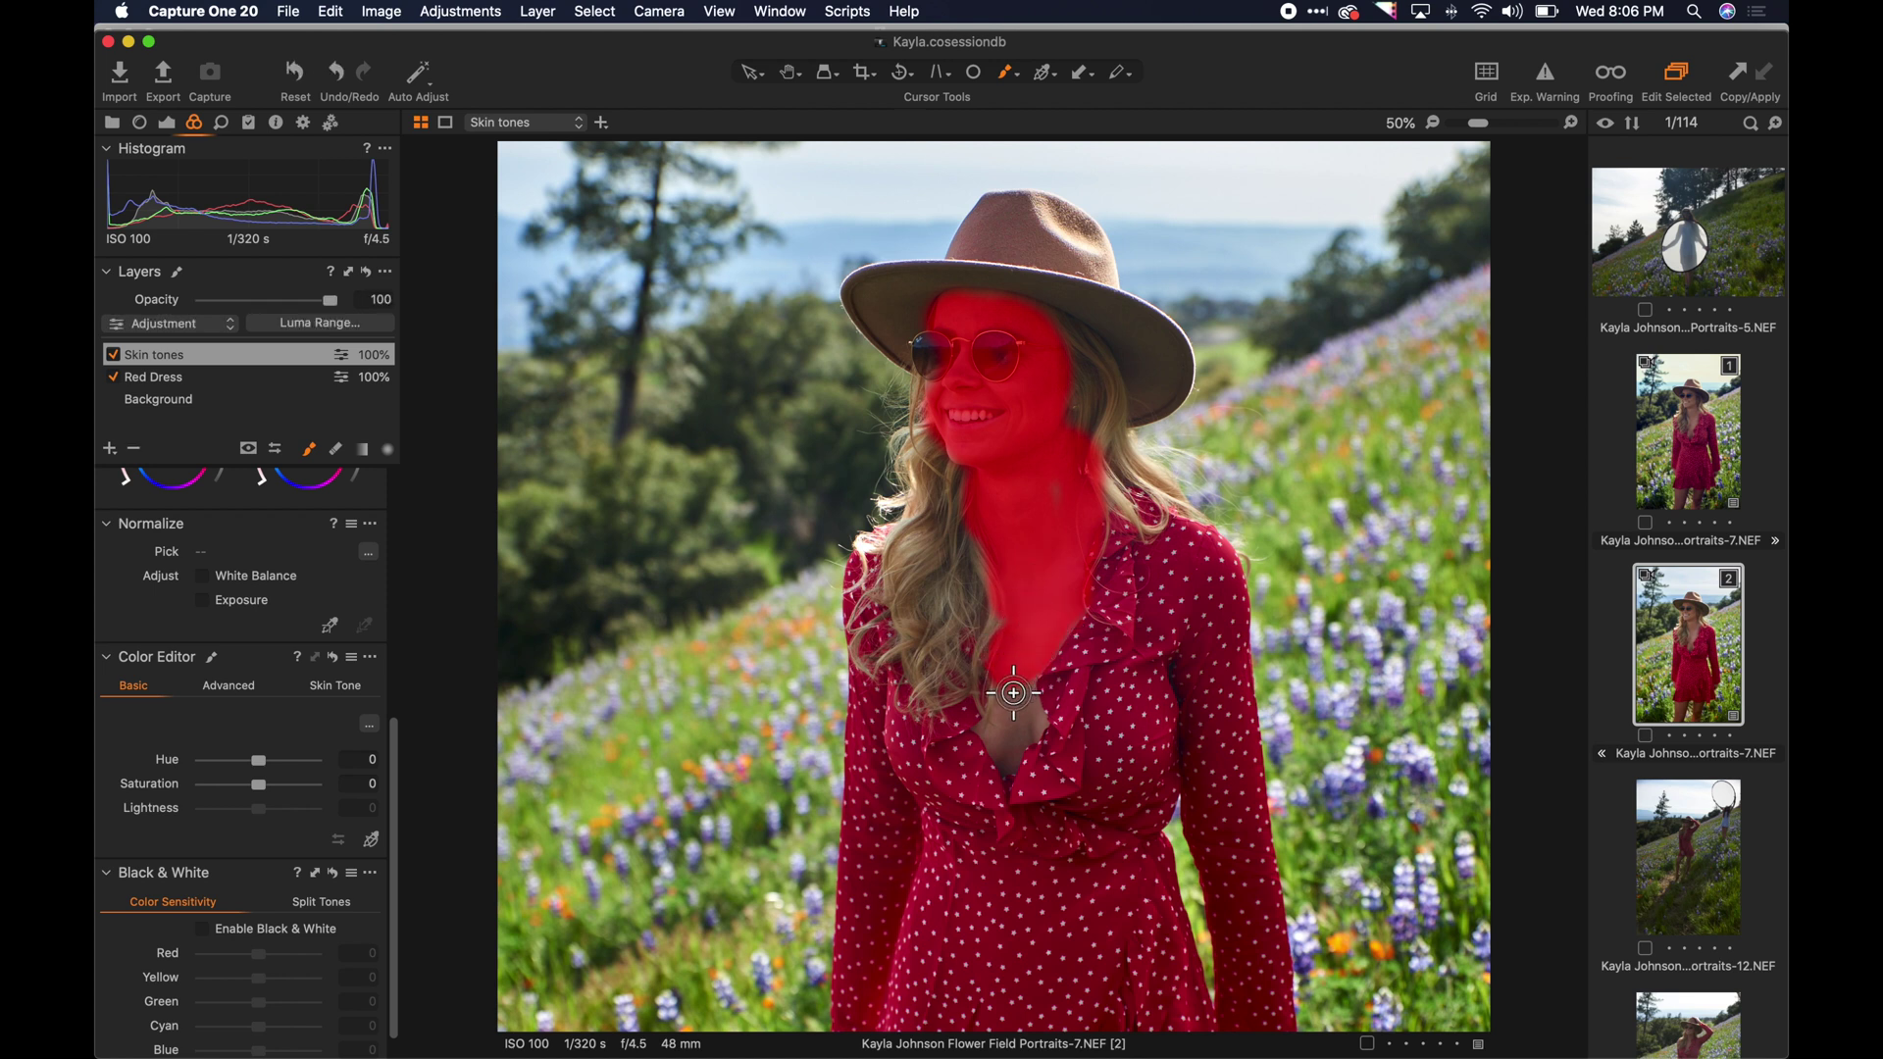
mouse_move(1010, 693)
mouse_down()
mouse_move(985, 736)
mouse_move(995, 750)
mouse_move(1000, 689)
mouse_move(1008, 763)
mouse_move(1030, 680)
mouse_move(1040, 718)
mouse_up()
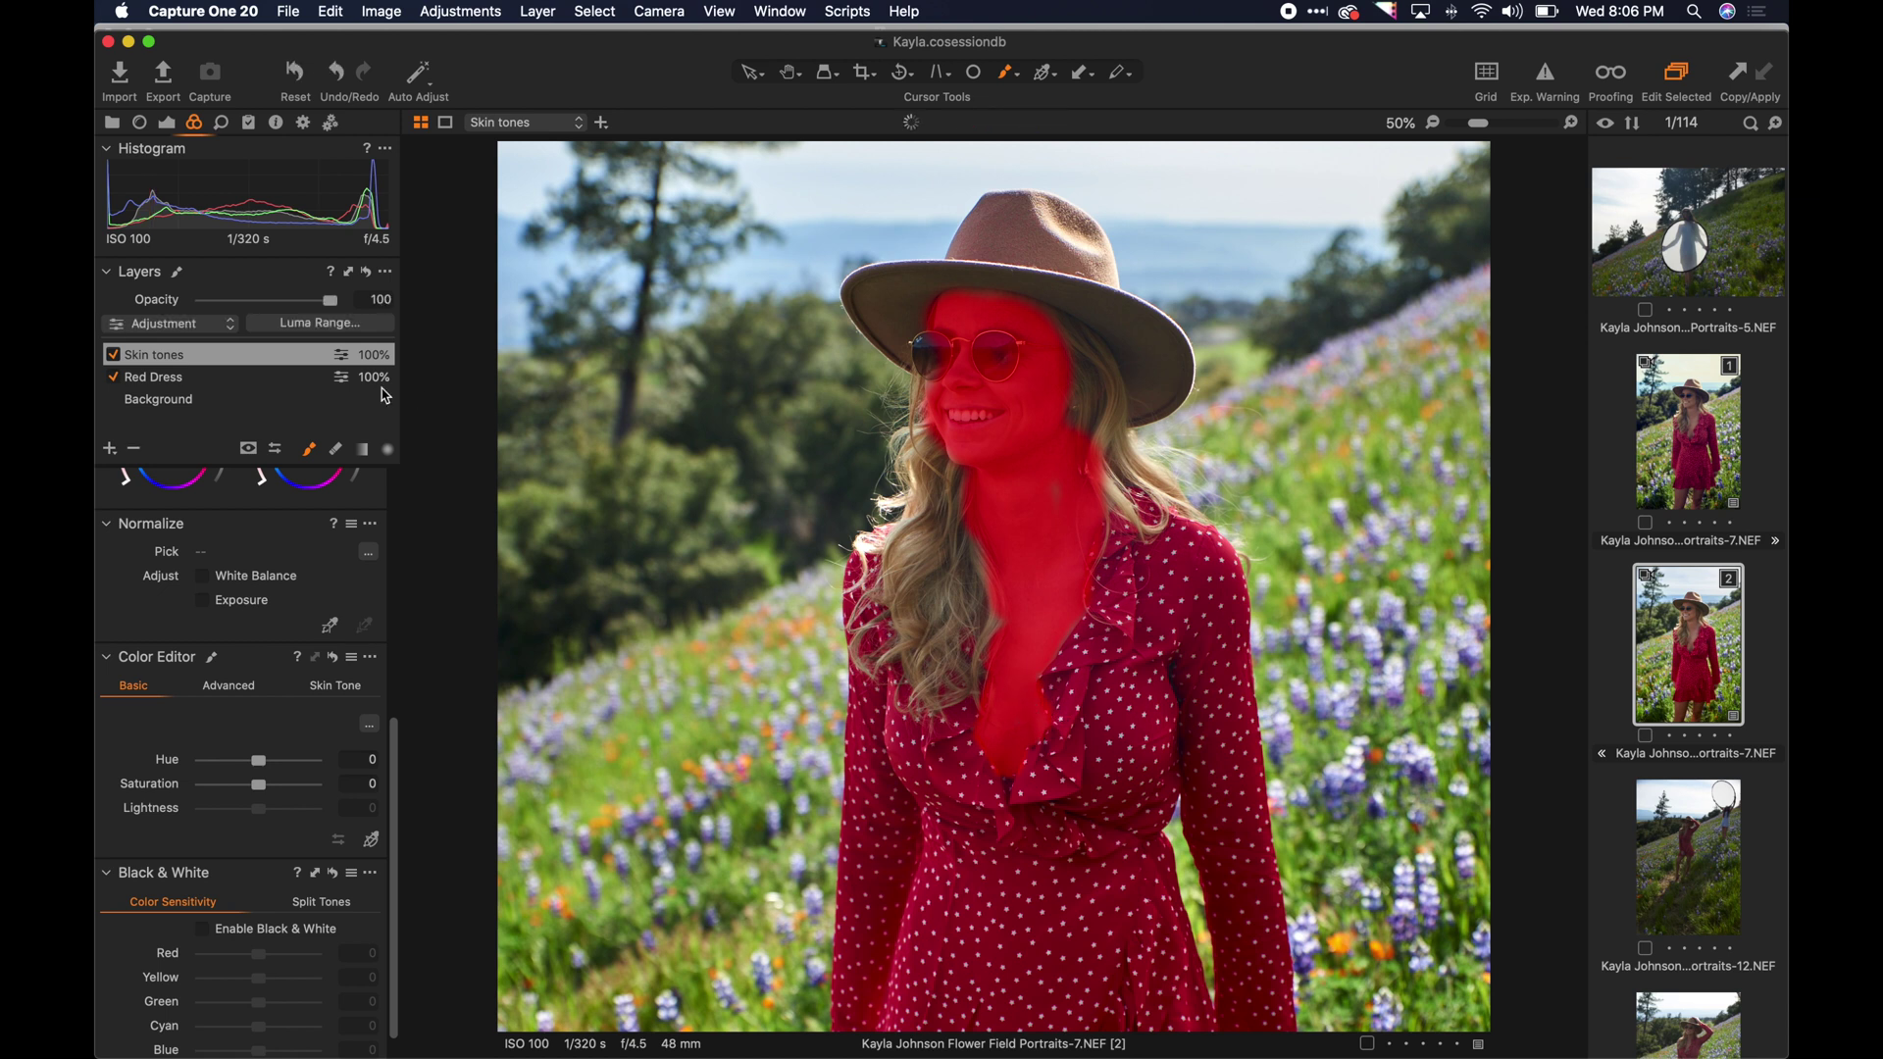
Erase mask spill along the face and hair edge, then touch up the neck.
right_click(347, 360)
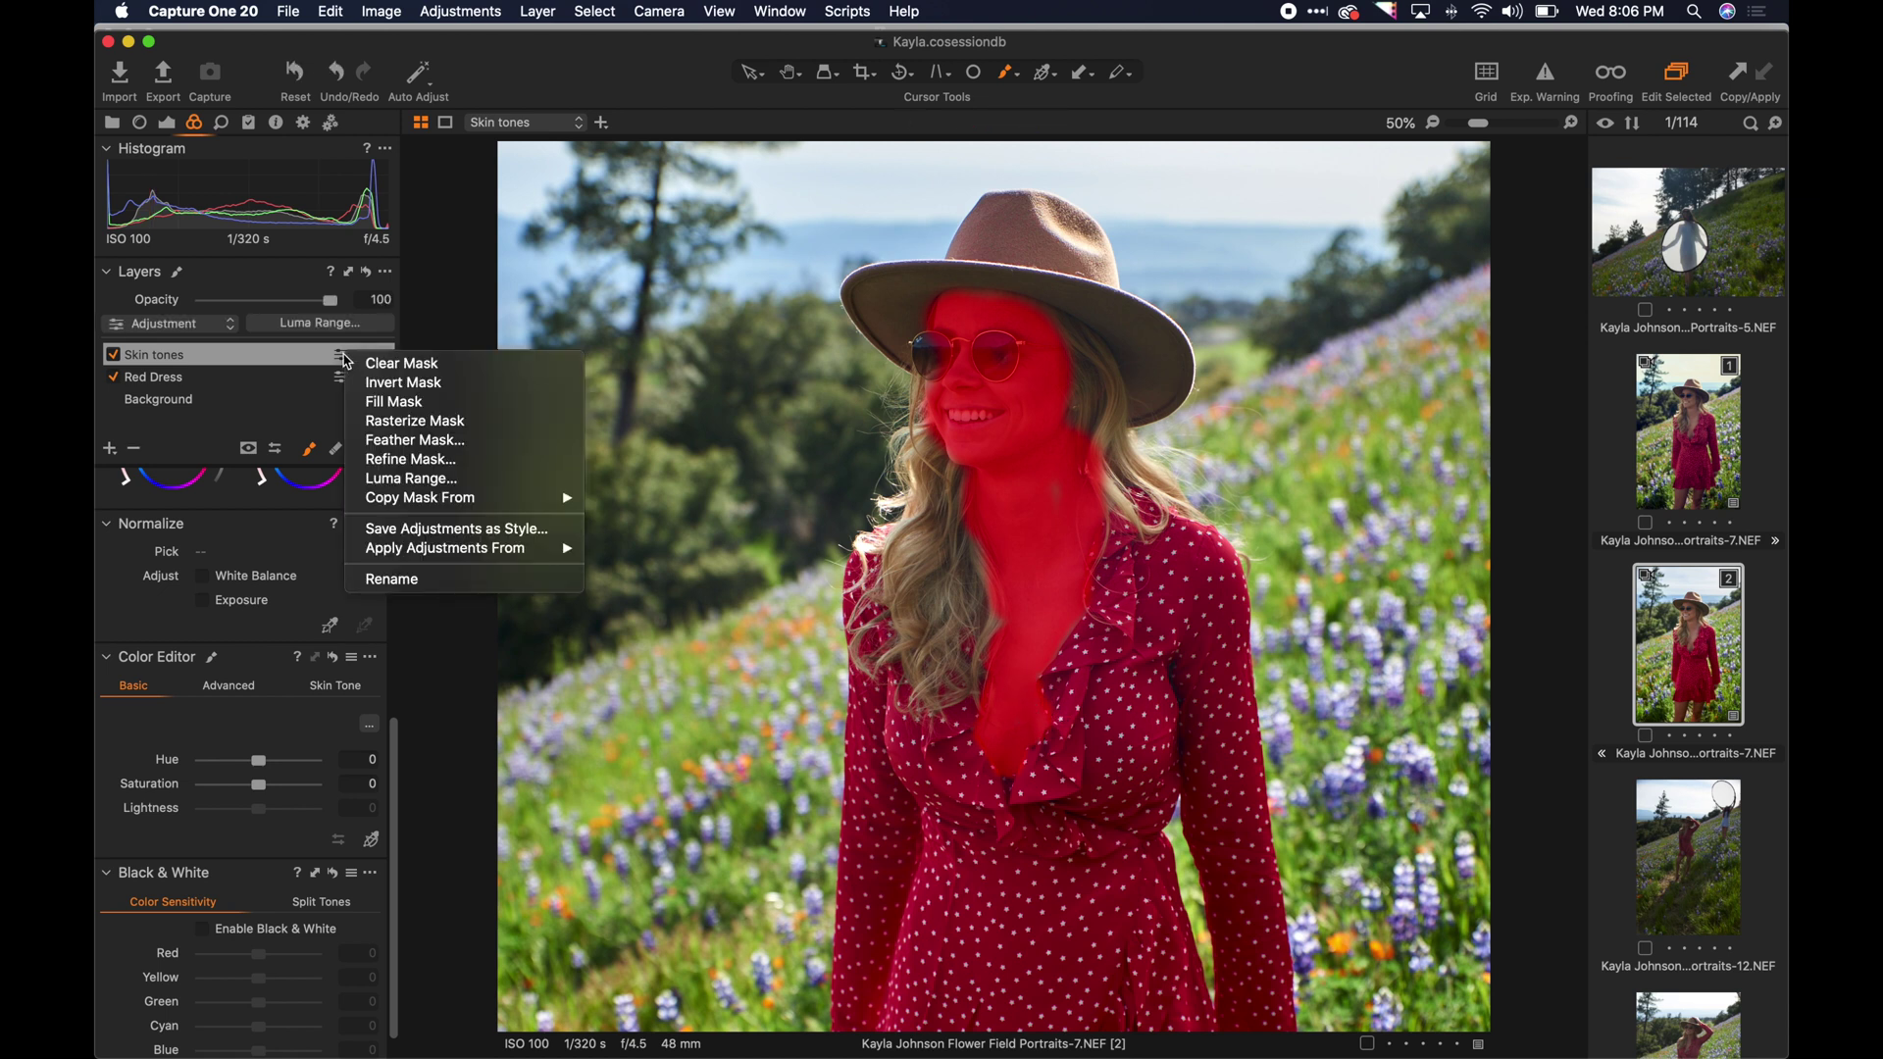
key(Escape)
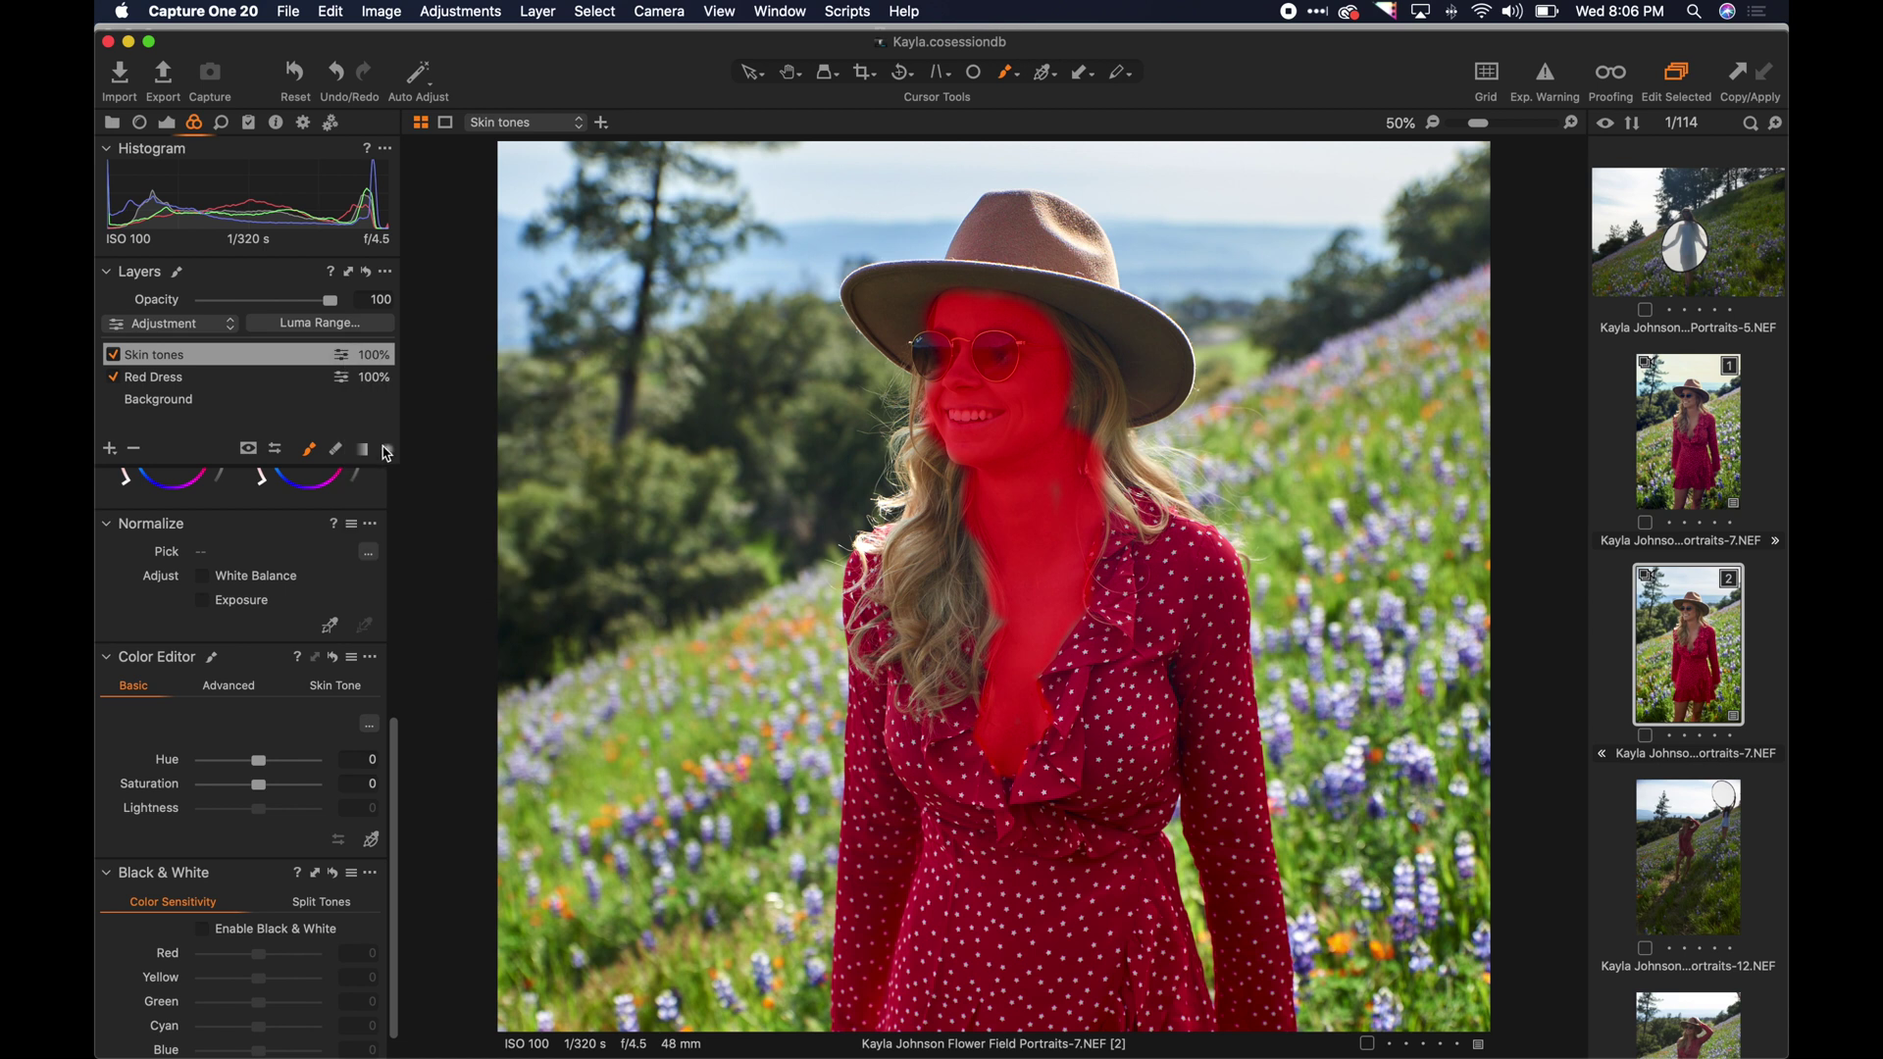
click(389, 451)
click(342, 450)
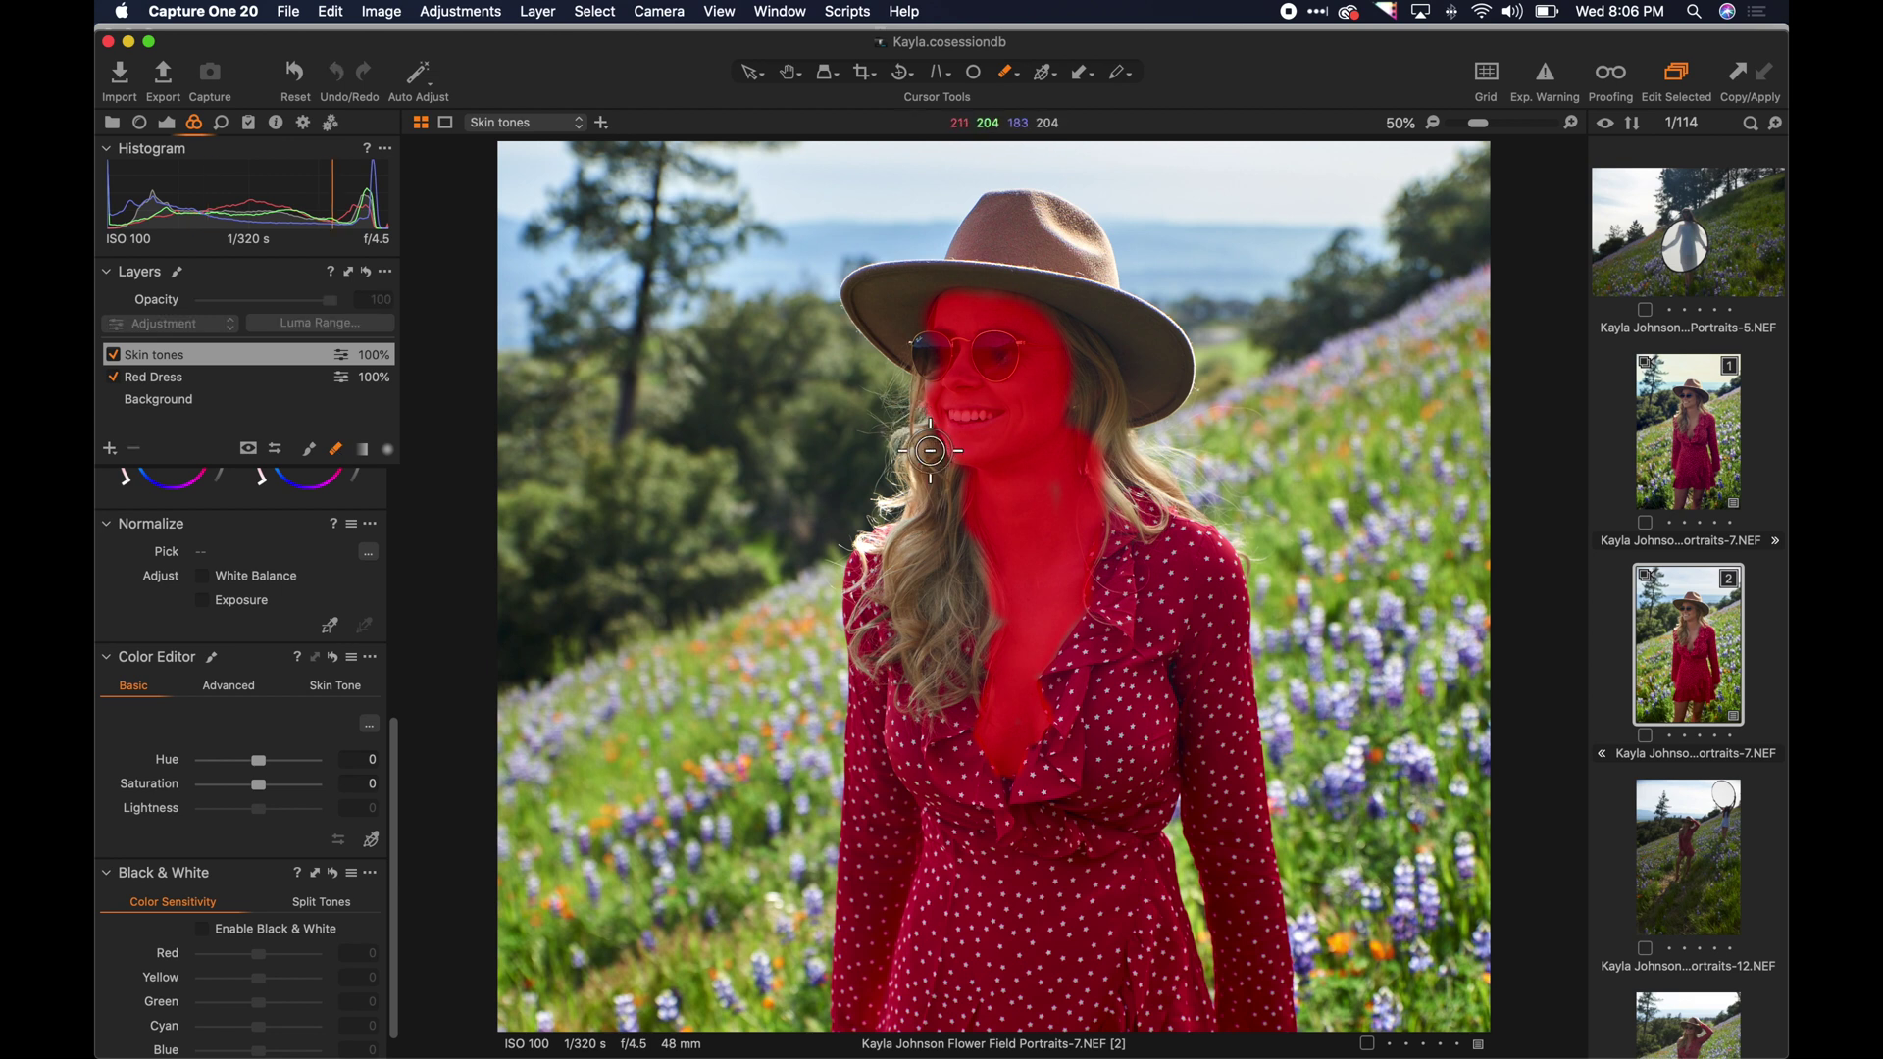
drag(930, 451, 902, 416)
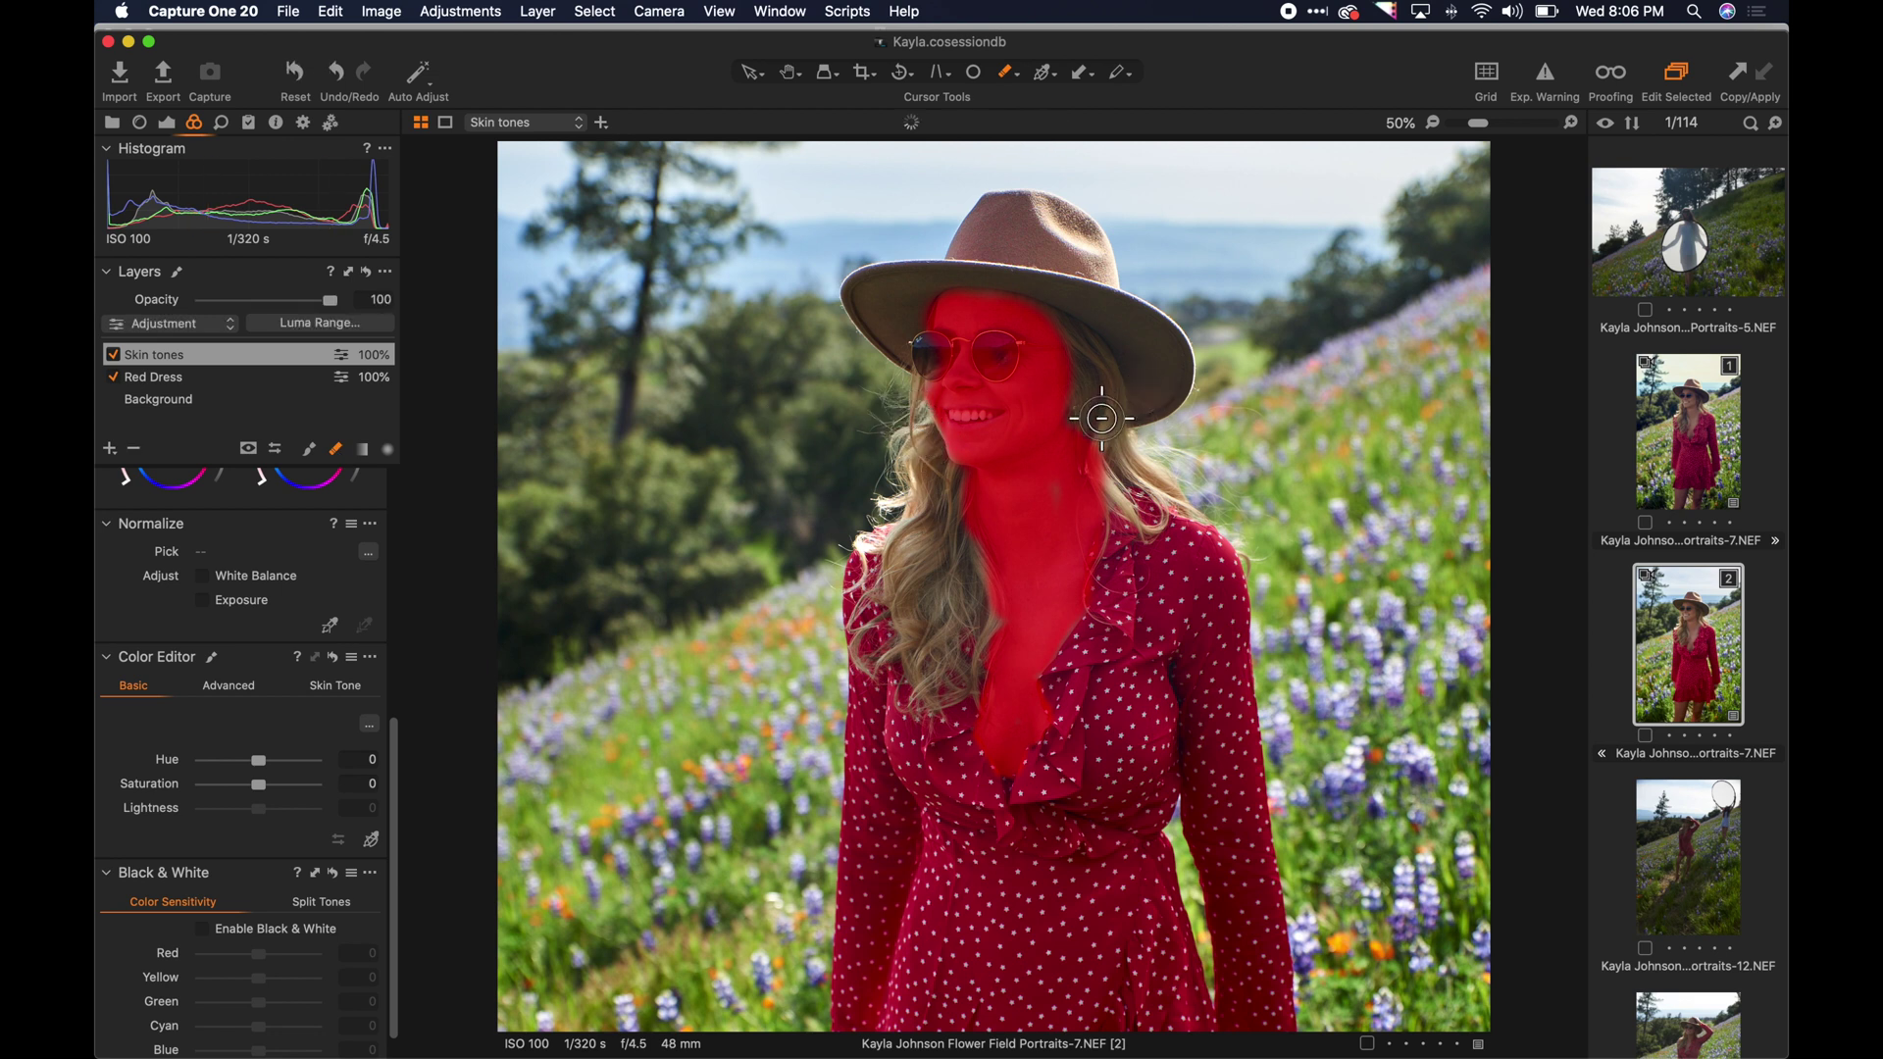
key(b)
drag(1048, 493, 1046, 505)
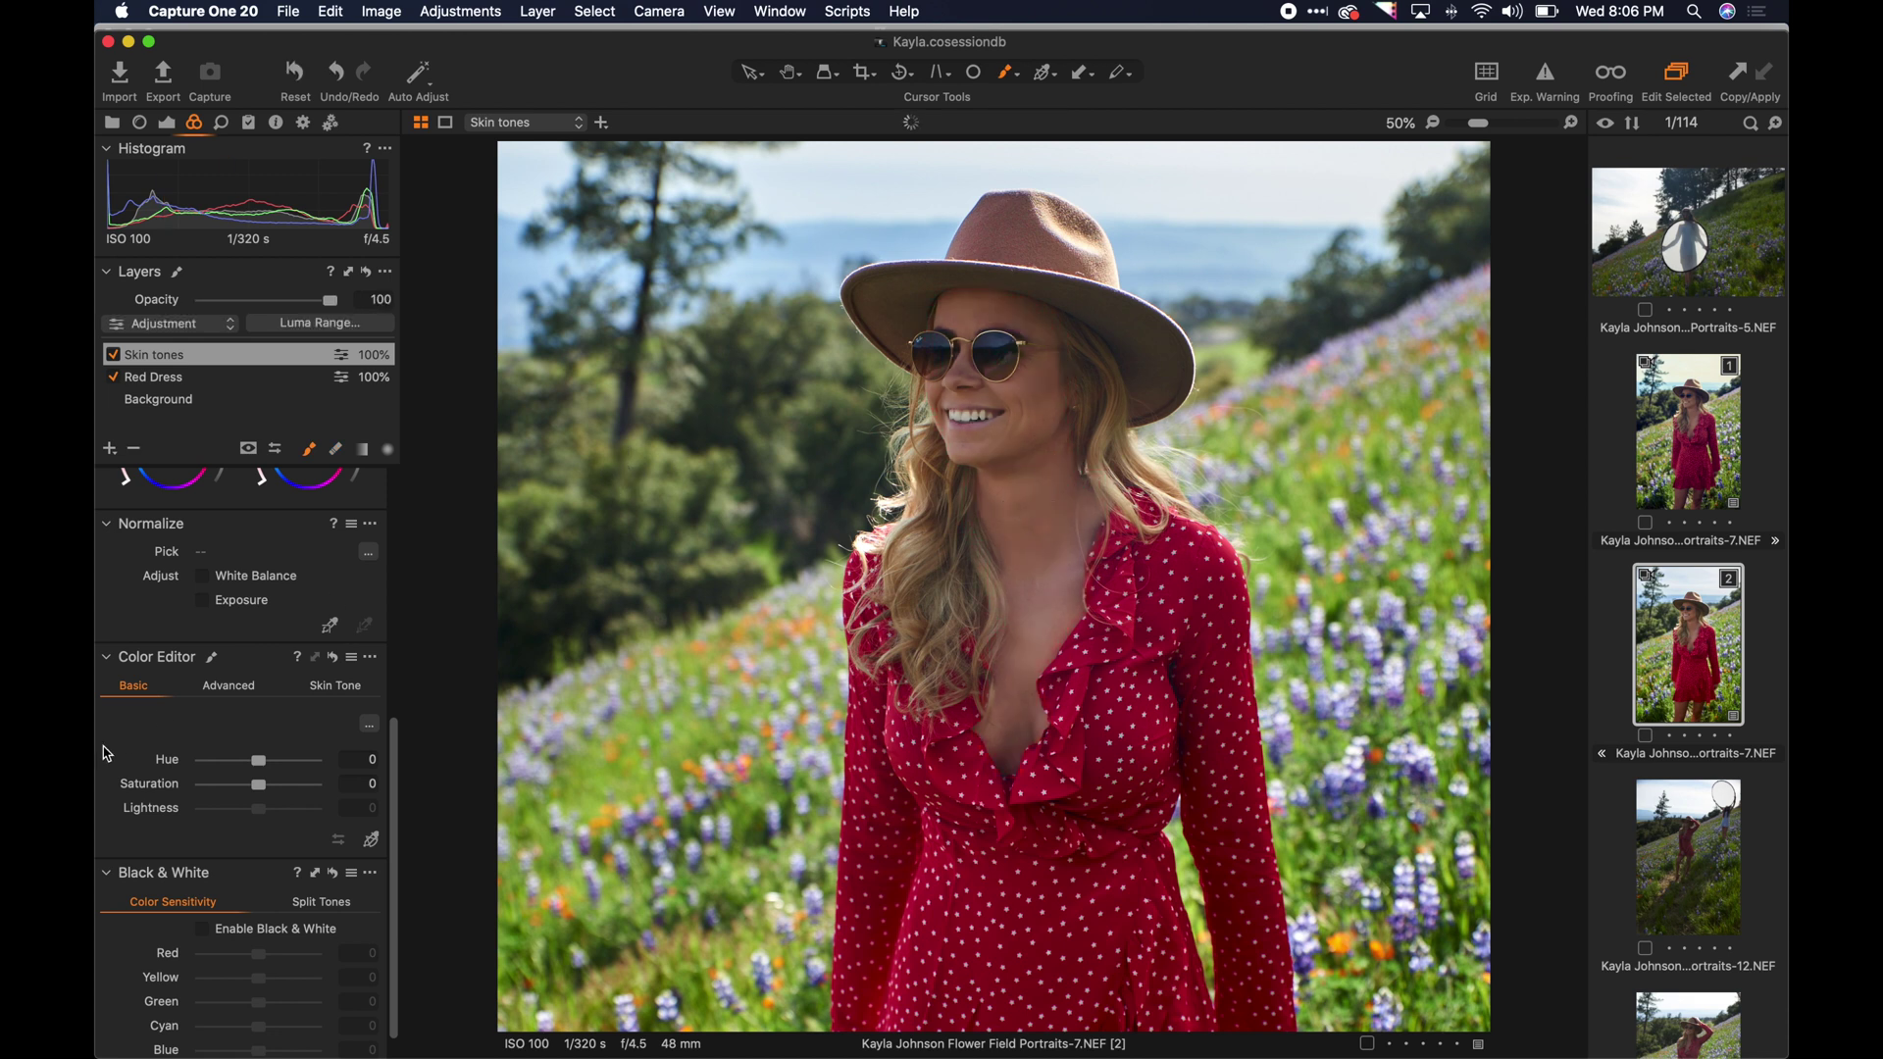
Sample her cheek as the Skin Tone range and set hue -0.4, saturation -3.4, lightness 6.6.
click(321, 689)
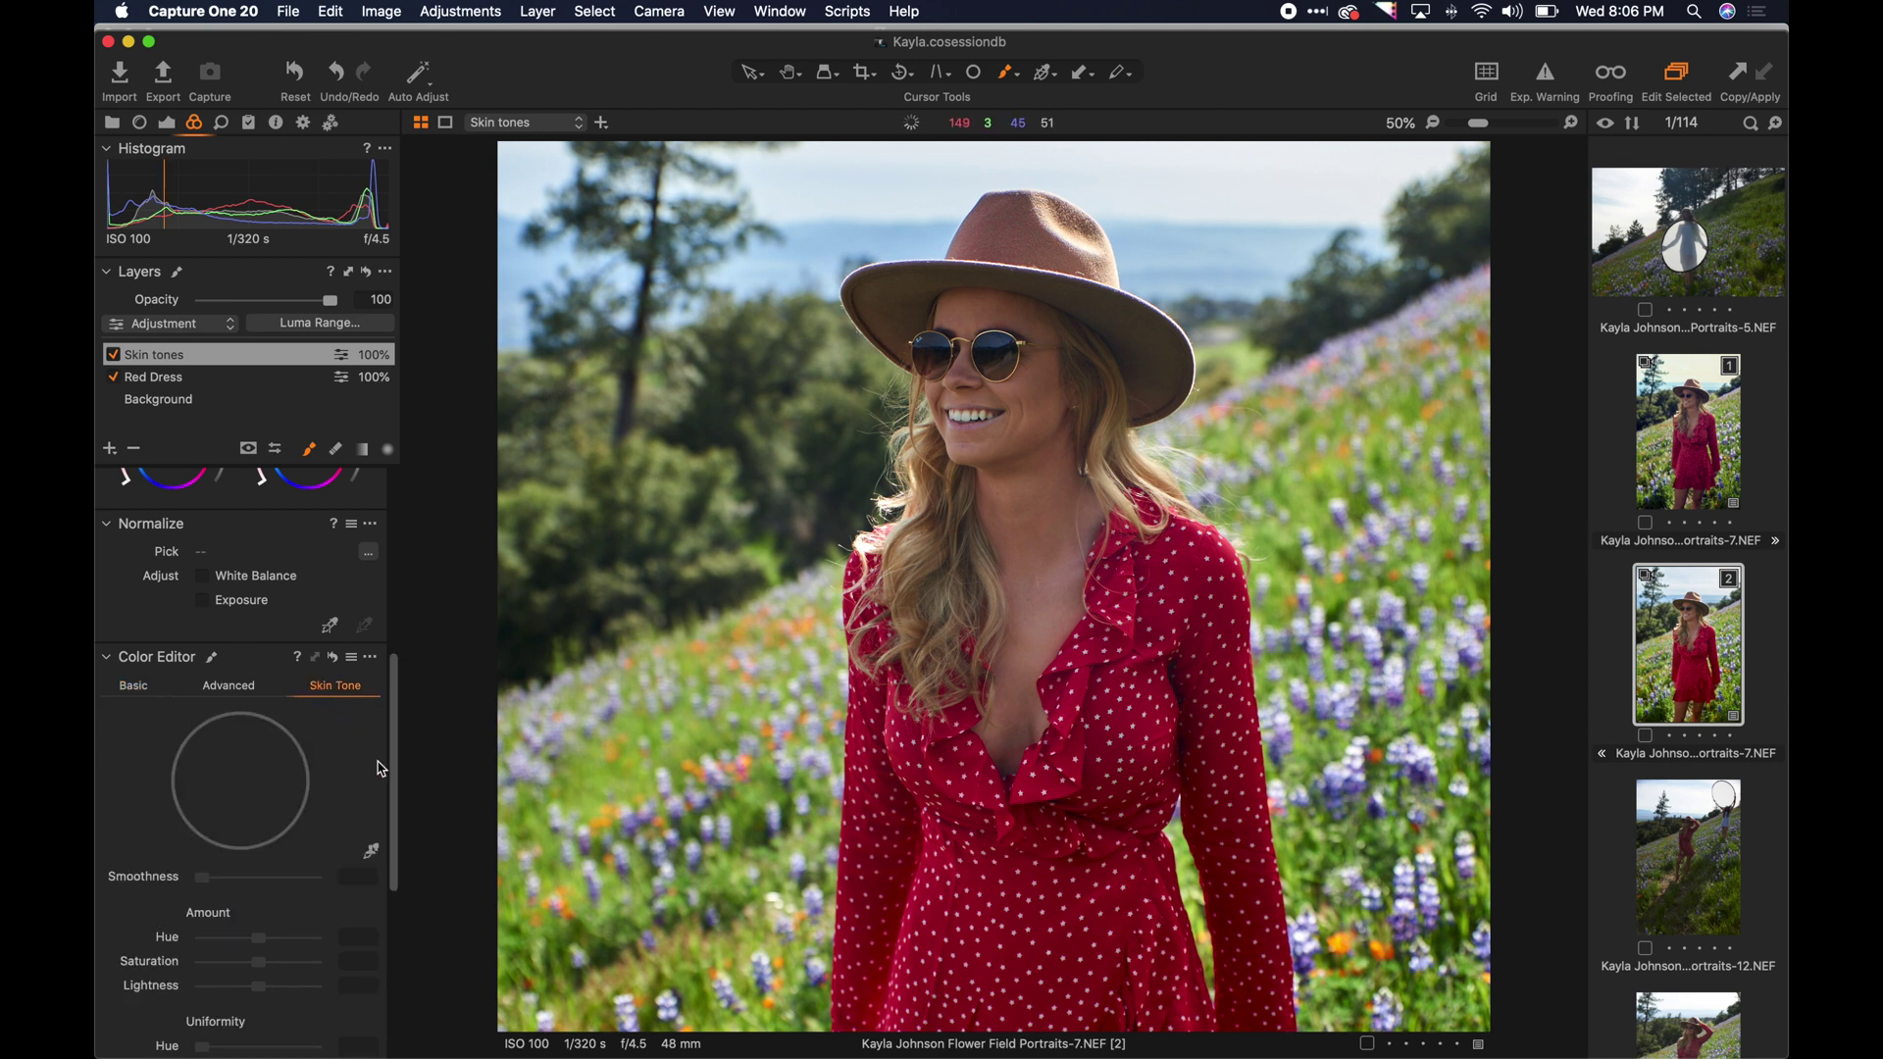
click(371, 851)
scroll(1051, 458, up, 5)
scroll(969, 274, up, 5)
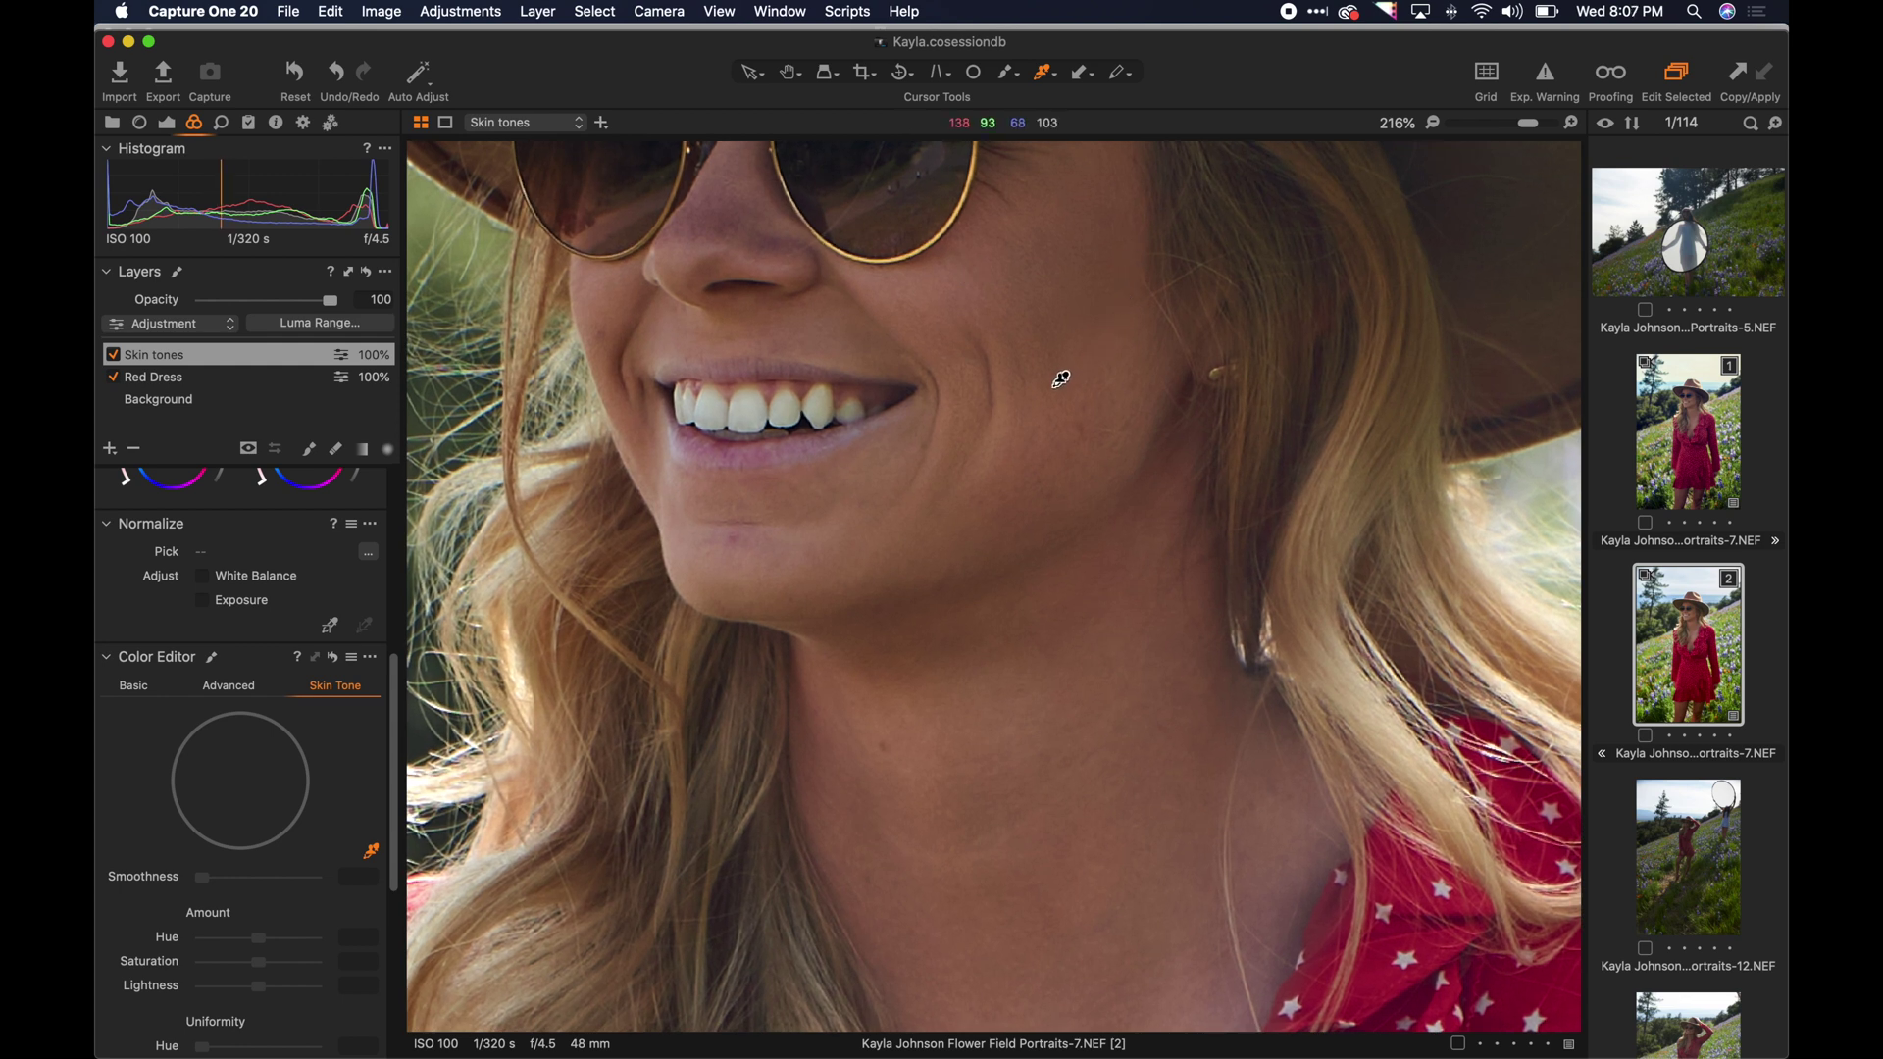
click(1015, 409)
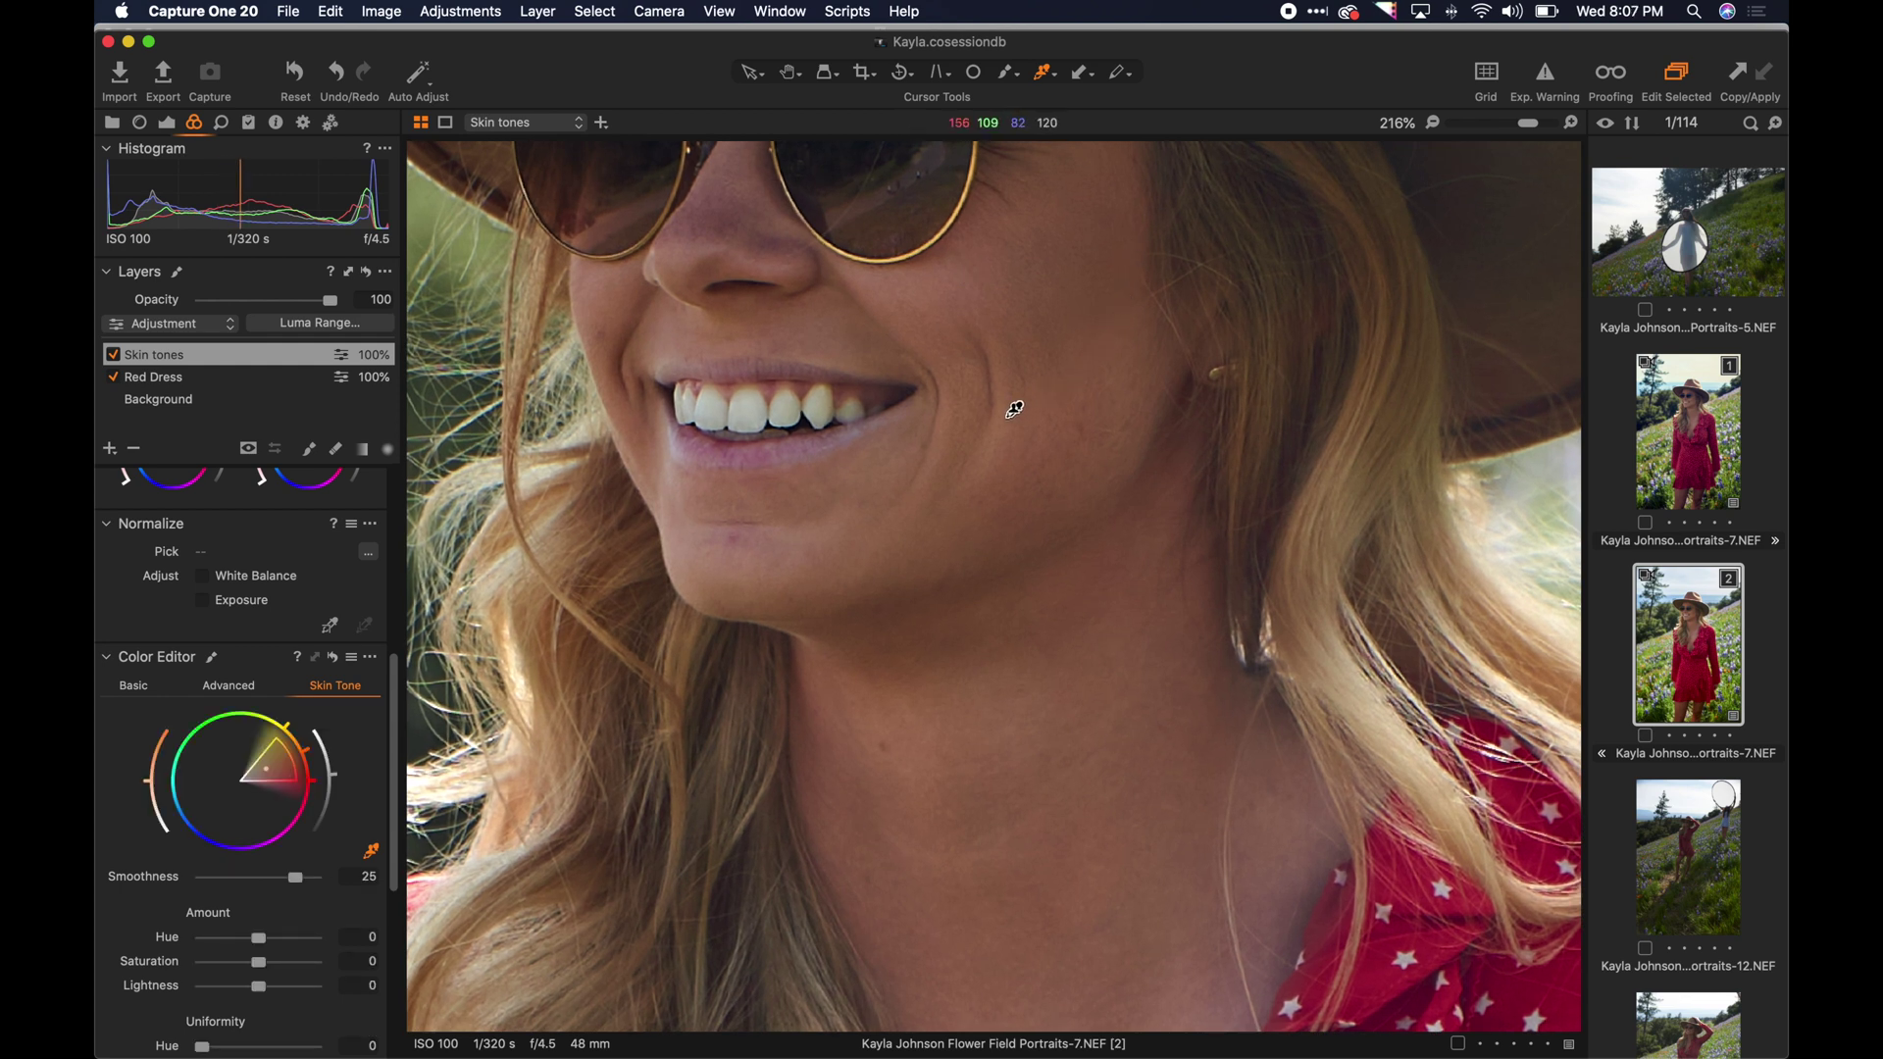
key(super+minus)
key(super+minus)
key(super+minus)
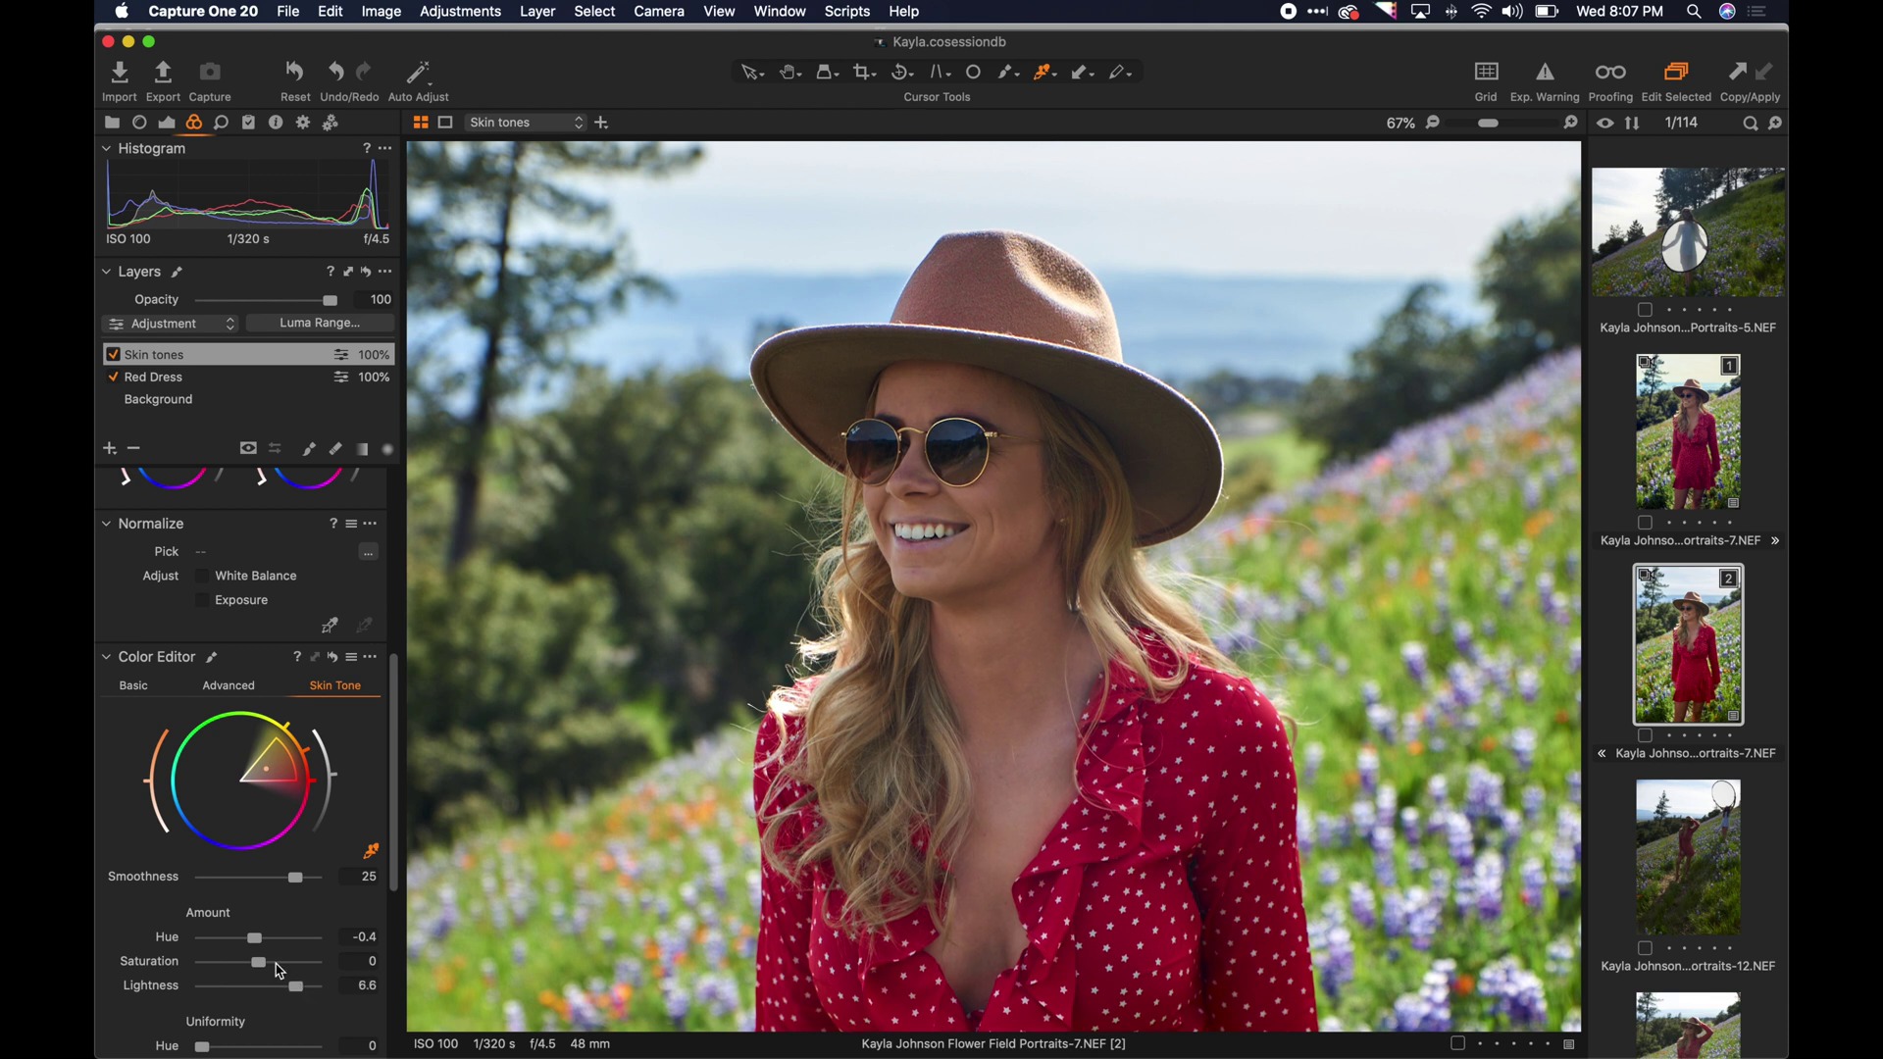
drag(314, 971, 335, 971)
scroll(256, 971, down, 5)
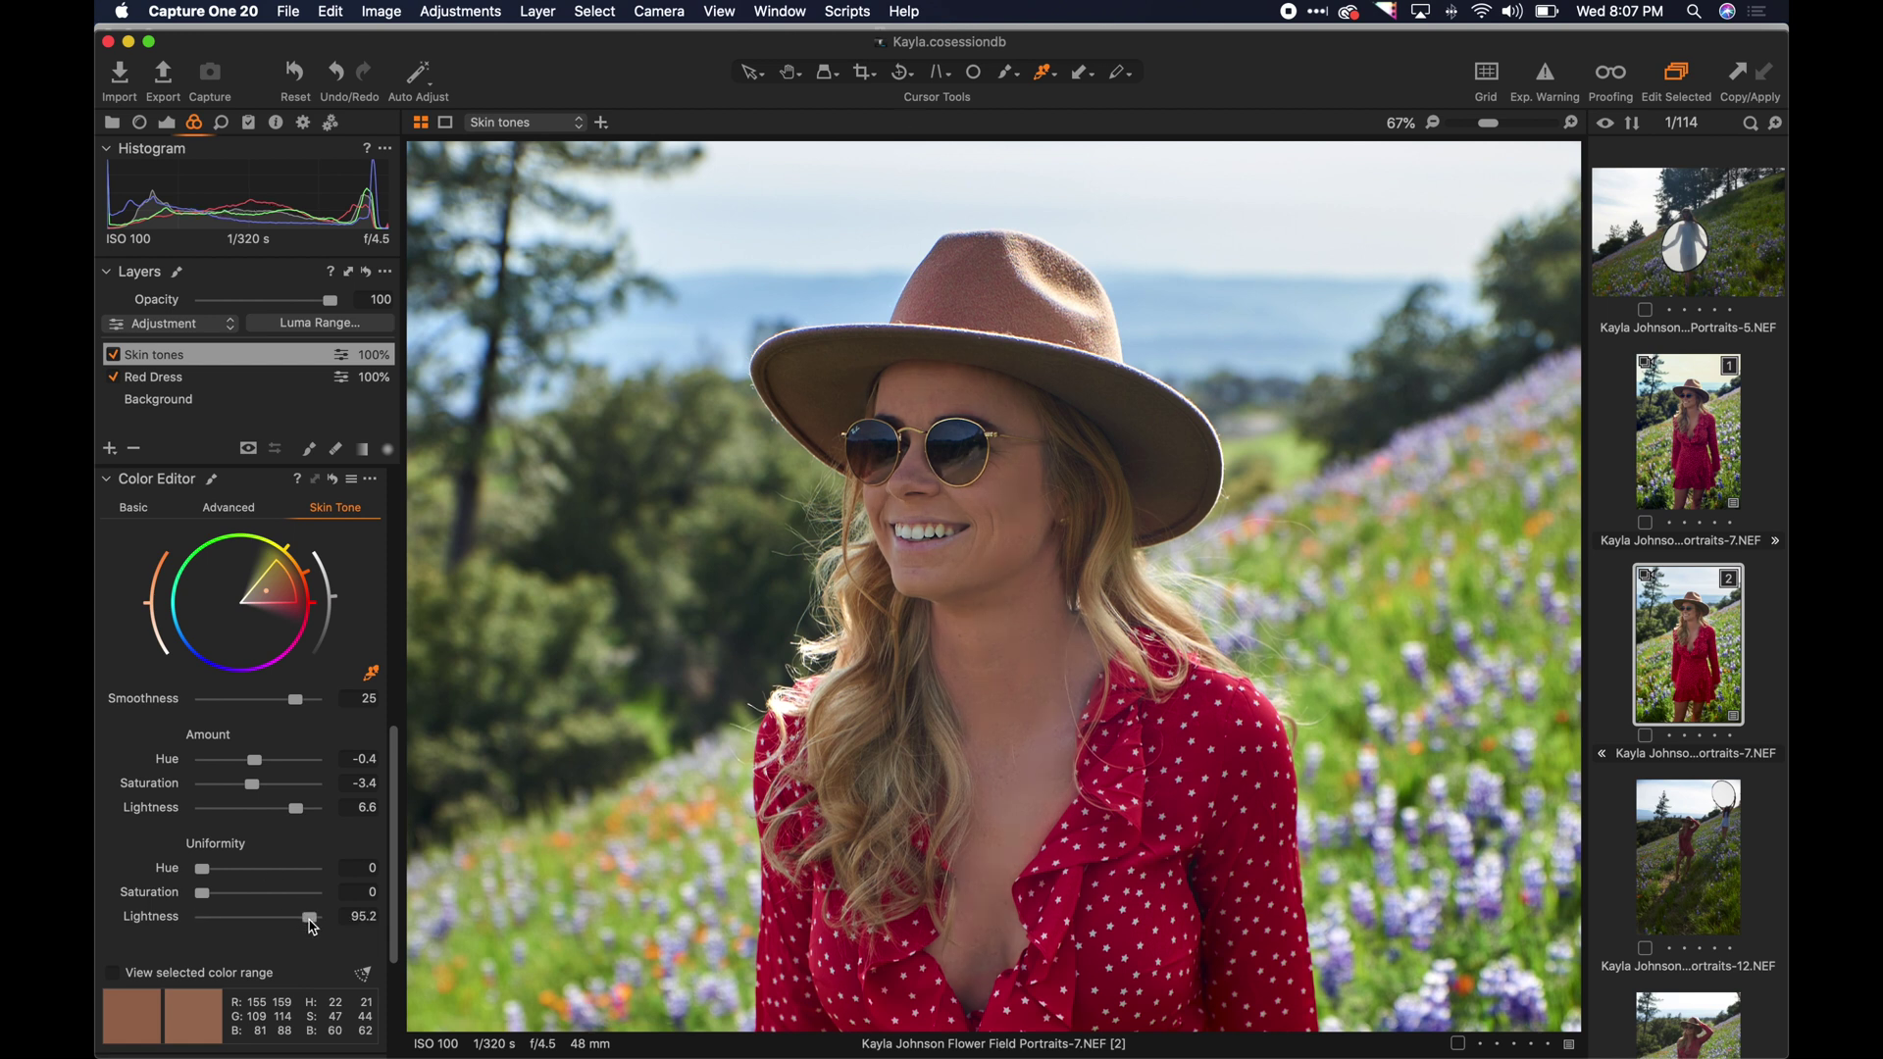
Raise the skin lightness and hue uniformity on the Skin tones layer.
drag(320, 927, 338, 928)
click(268, 872)
click(114, 357)
click(116, 359)
Compare the Skin tones layer on and off, then add another adjustment layer.
click(115, 356)
click(115, 356)
click(801, 414)
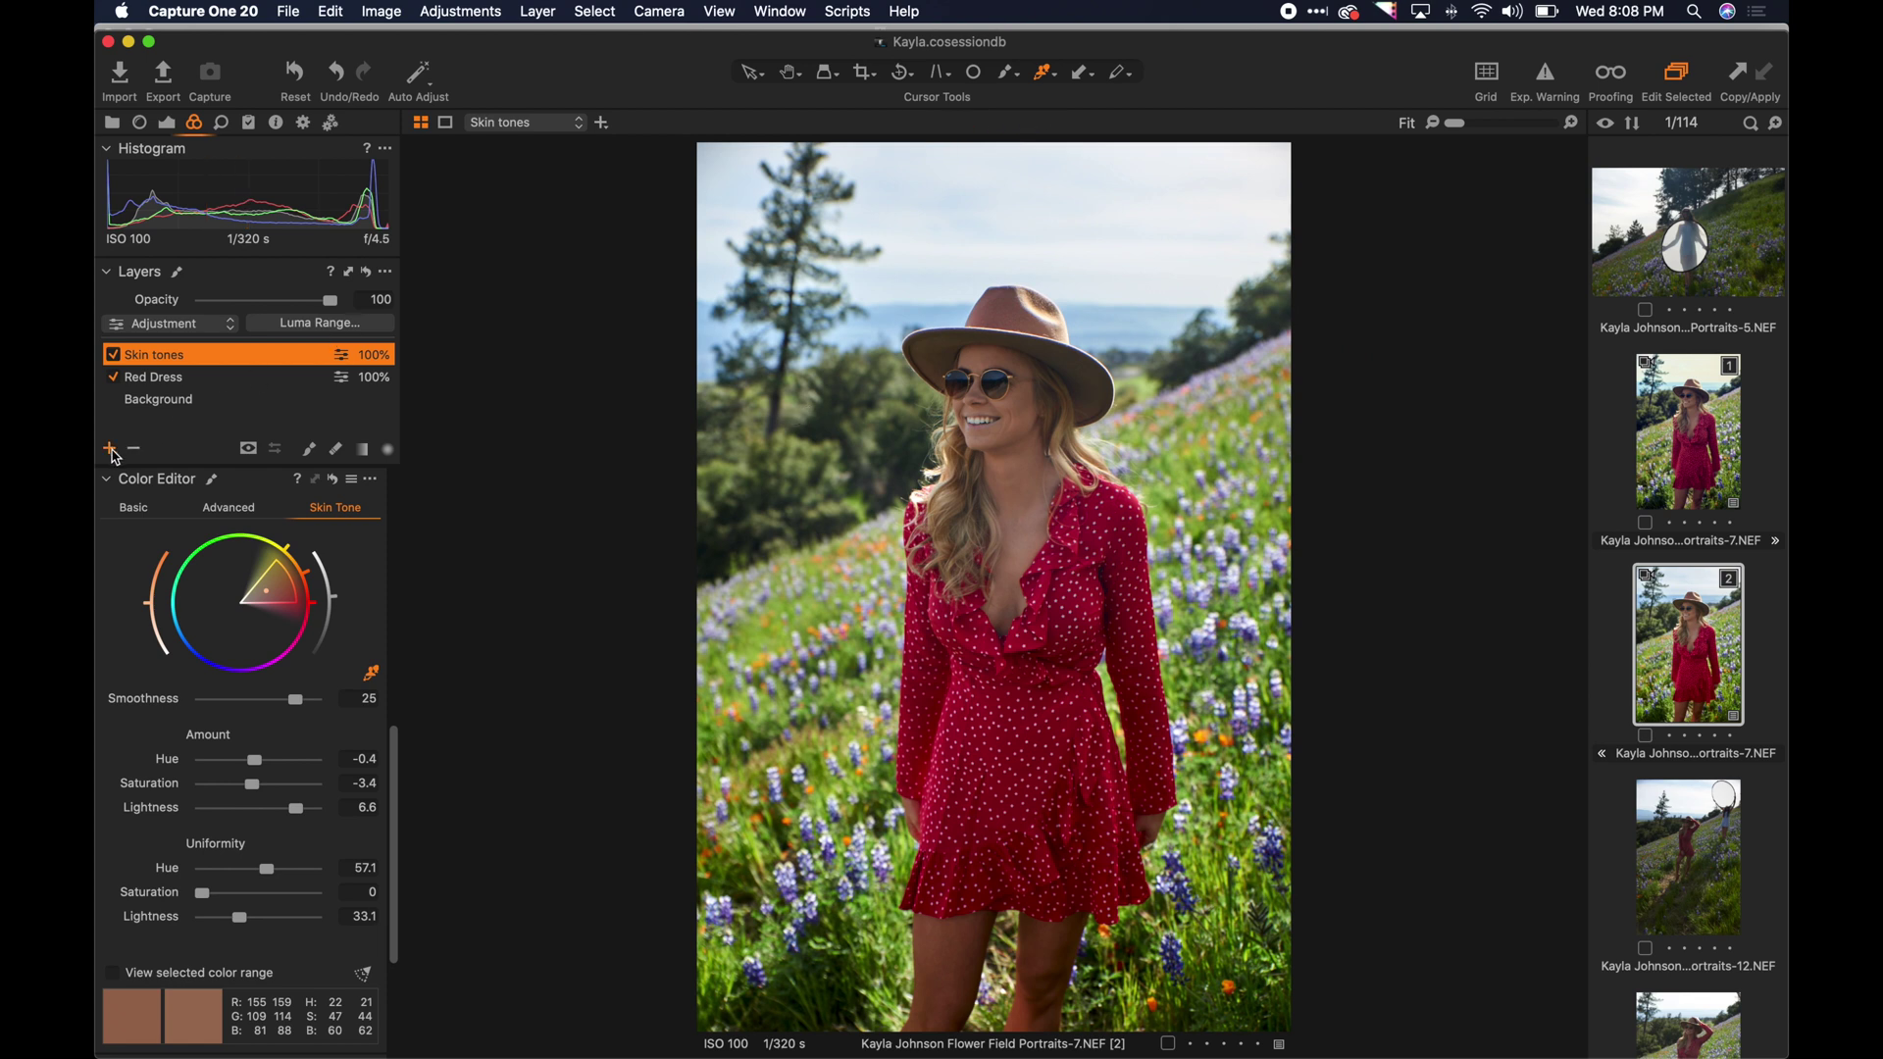
click(110, 449)
Name the new layer 'Color Grade' and fill its mask across the whole photo.
double_click(147, 358)
text(Col)
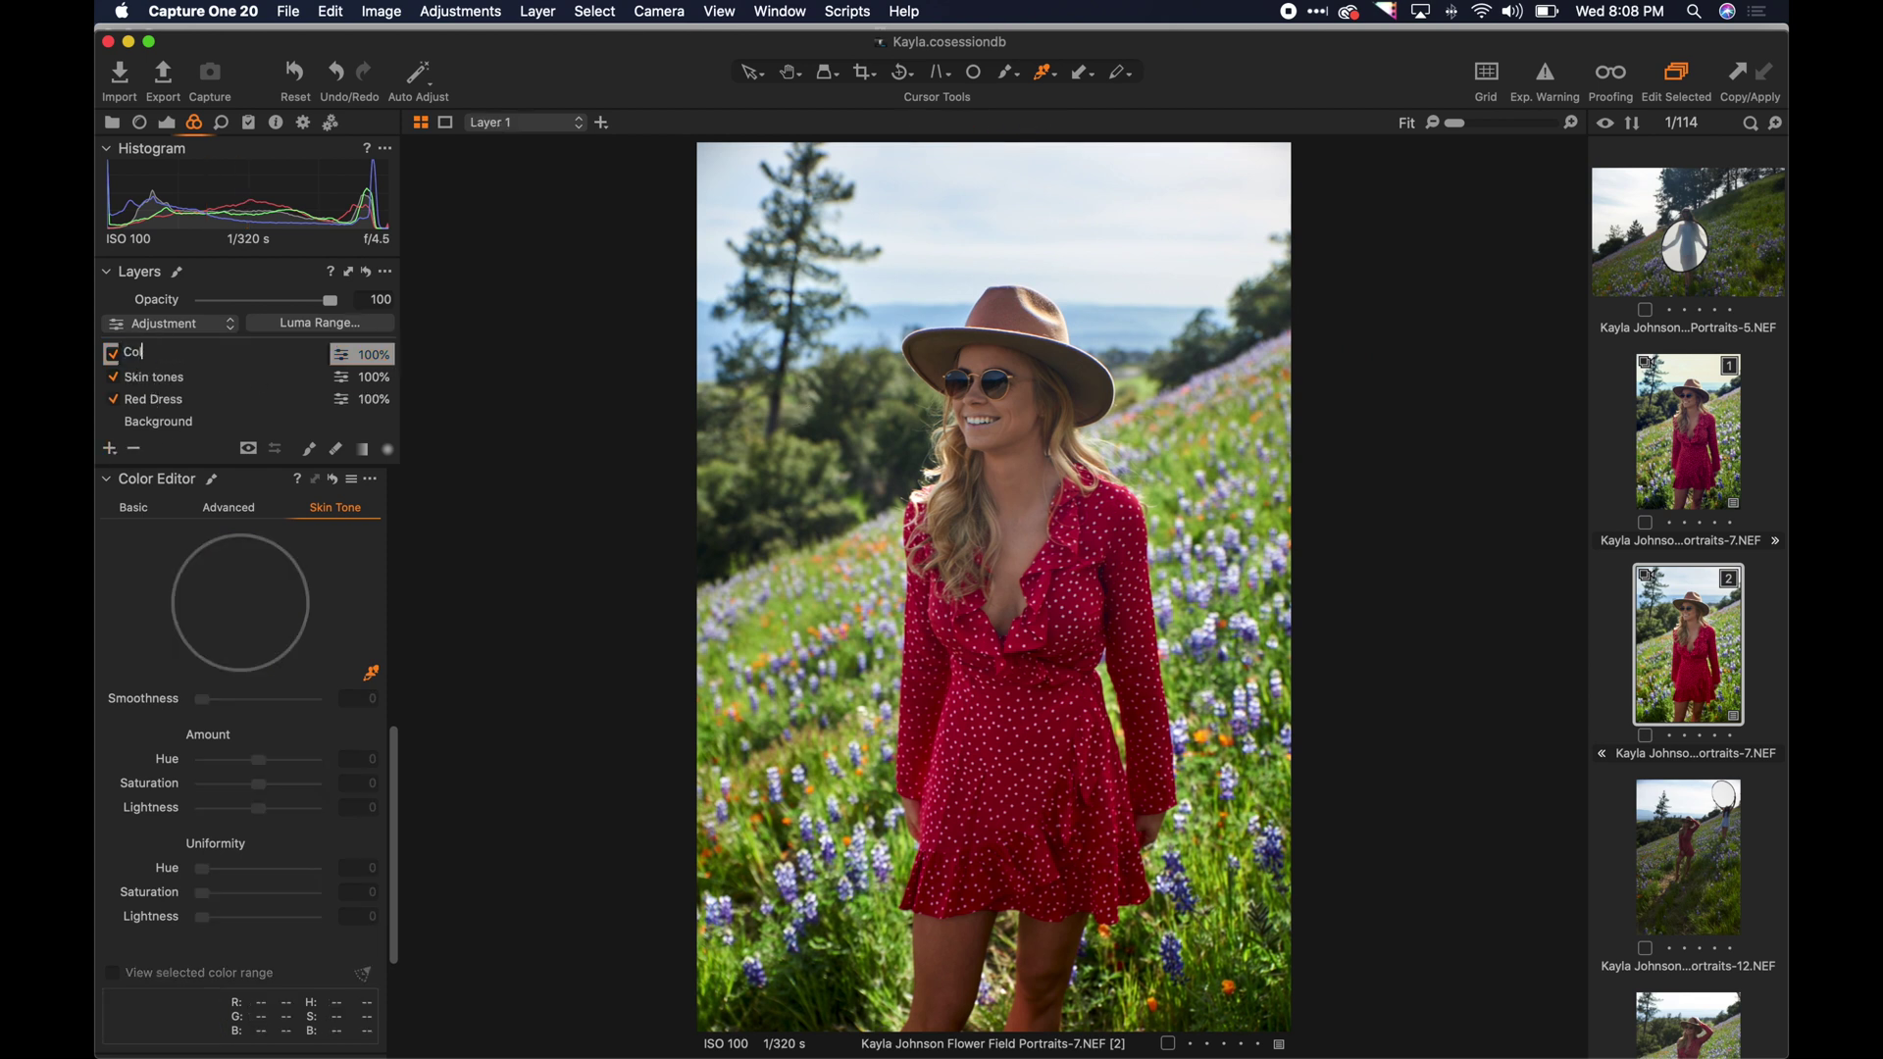
text(or Grade)
key(Return)
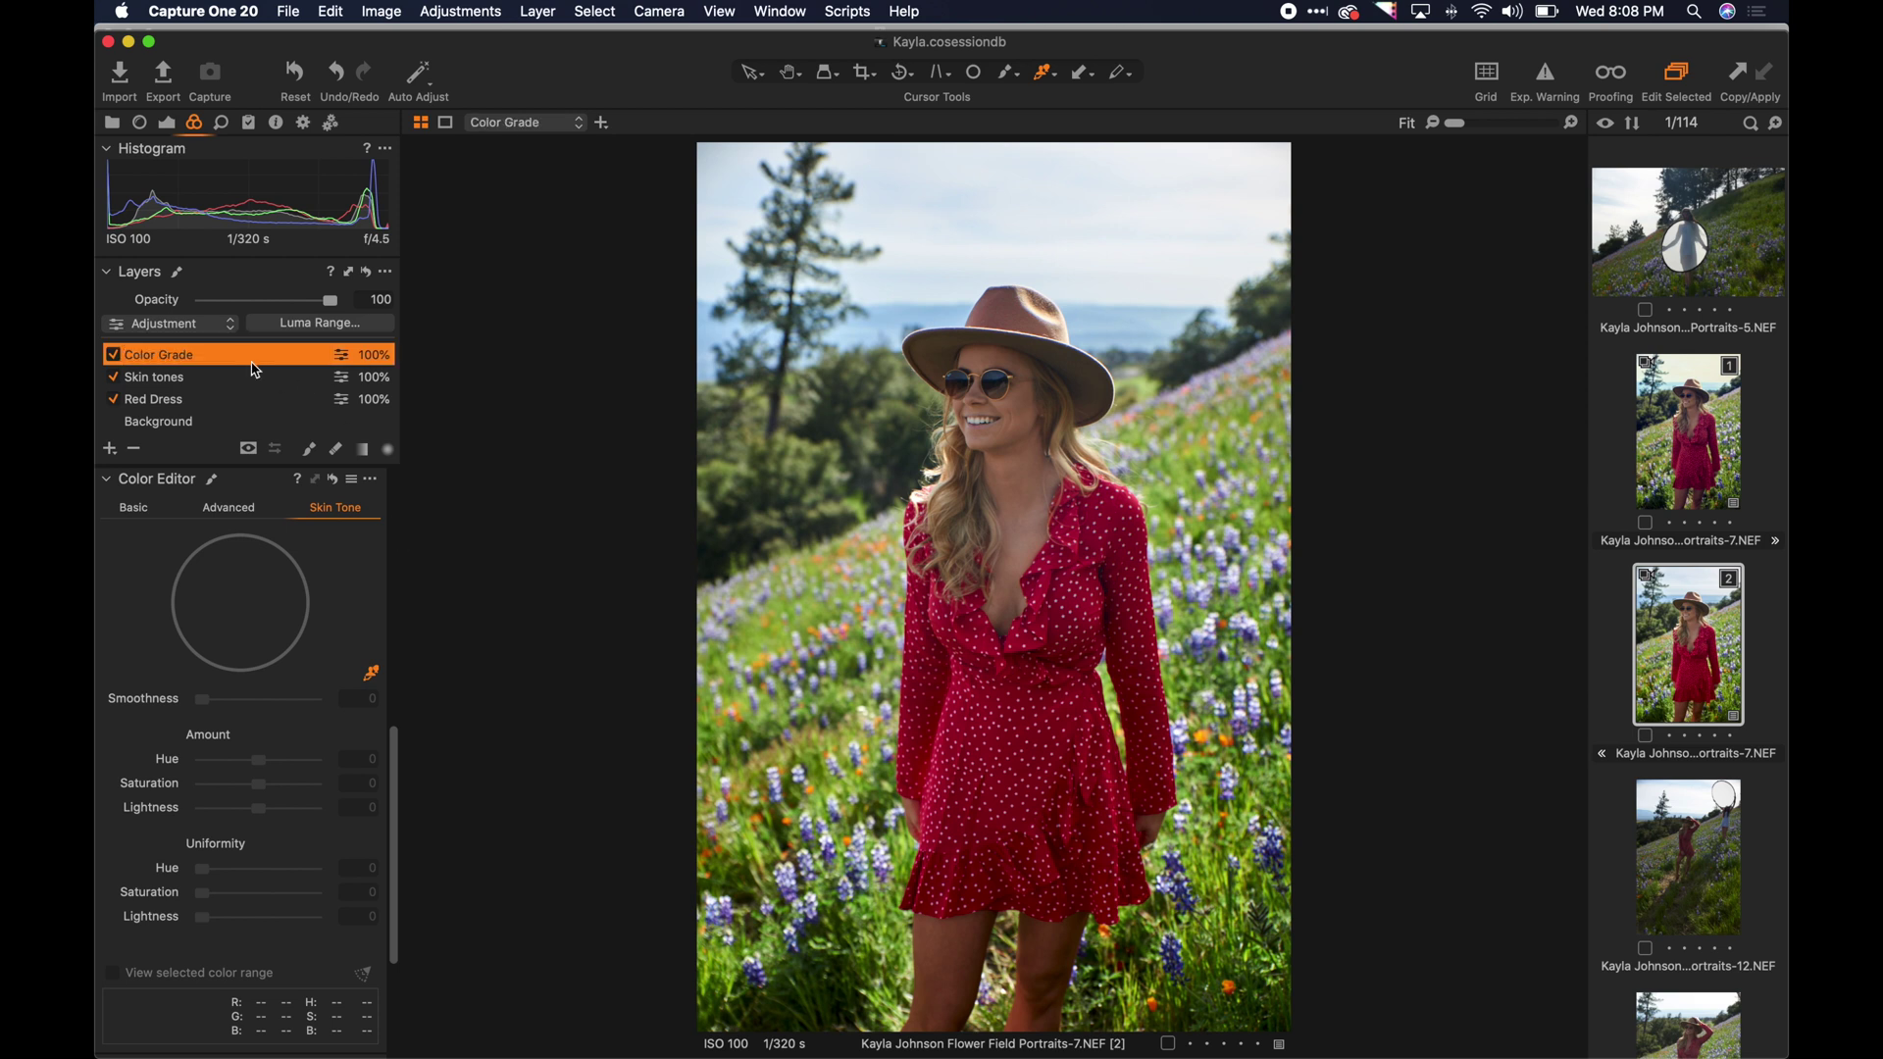
right_click(330, 362)
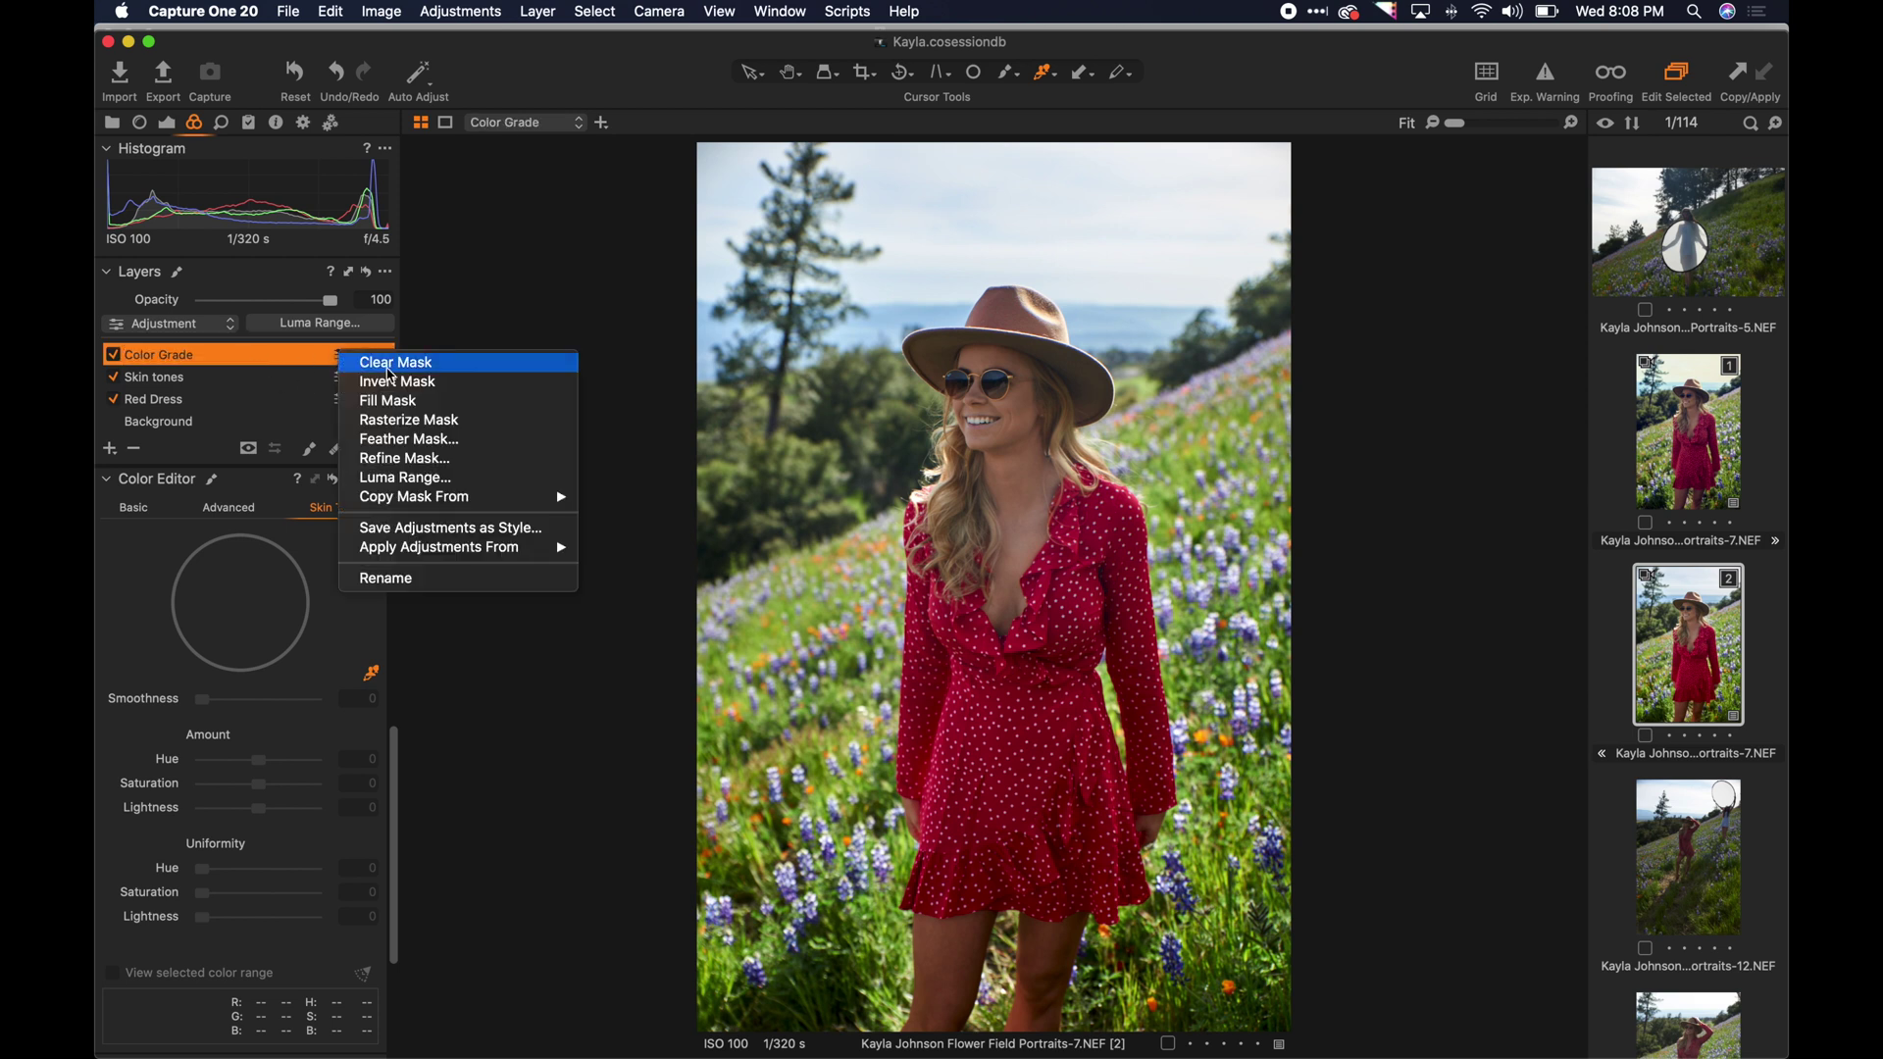
click(392, 404)
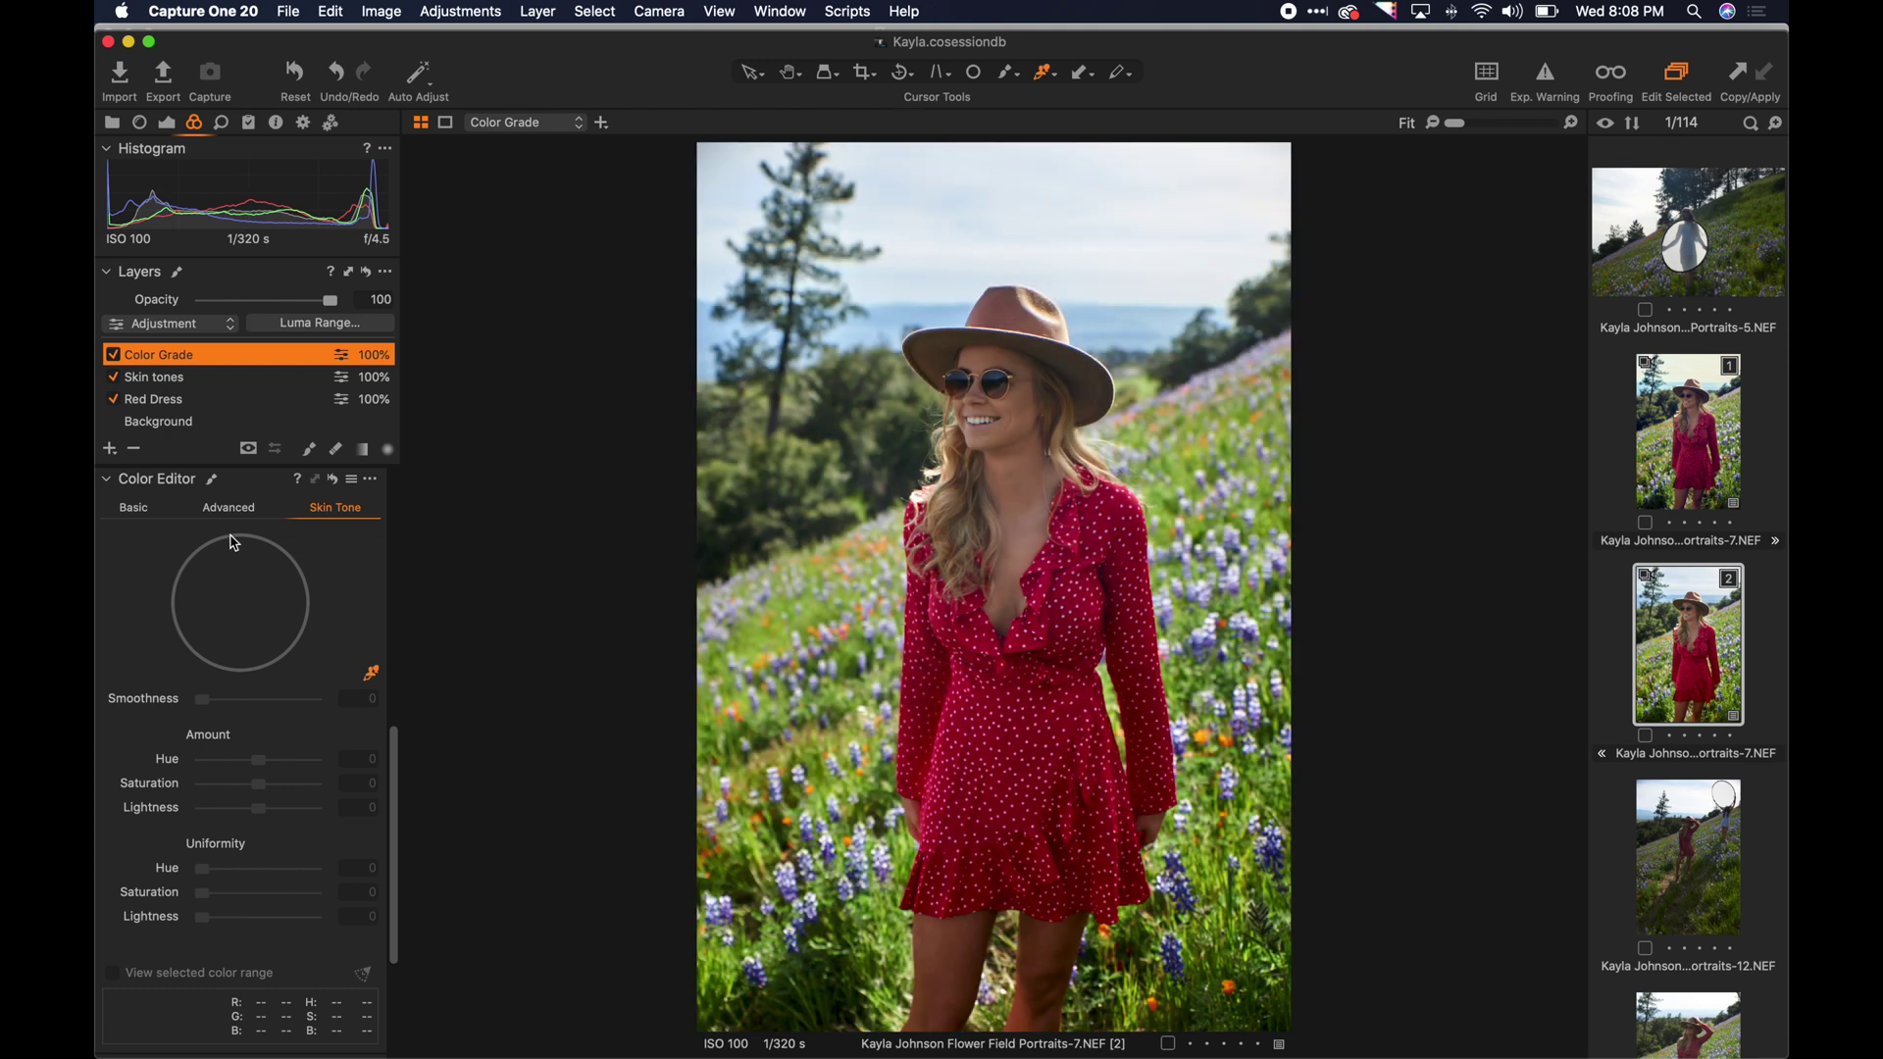
Bring up the Shadow colour wheel in the Color Balance tool.
click(106, 480)
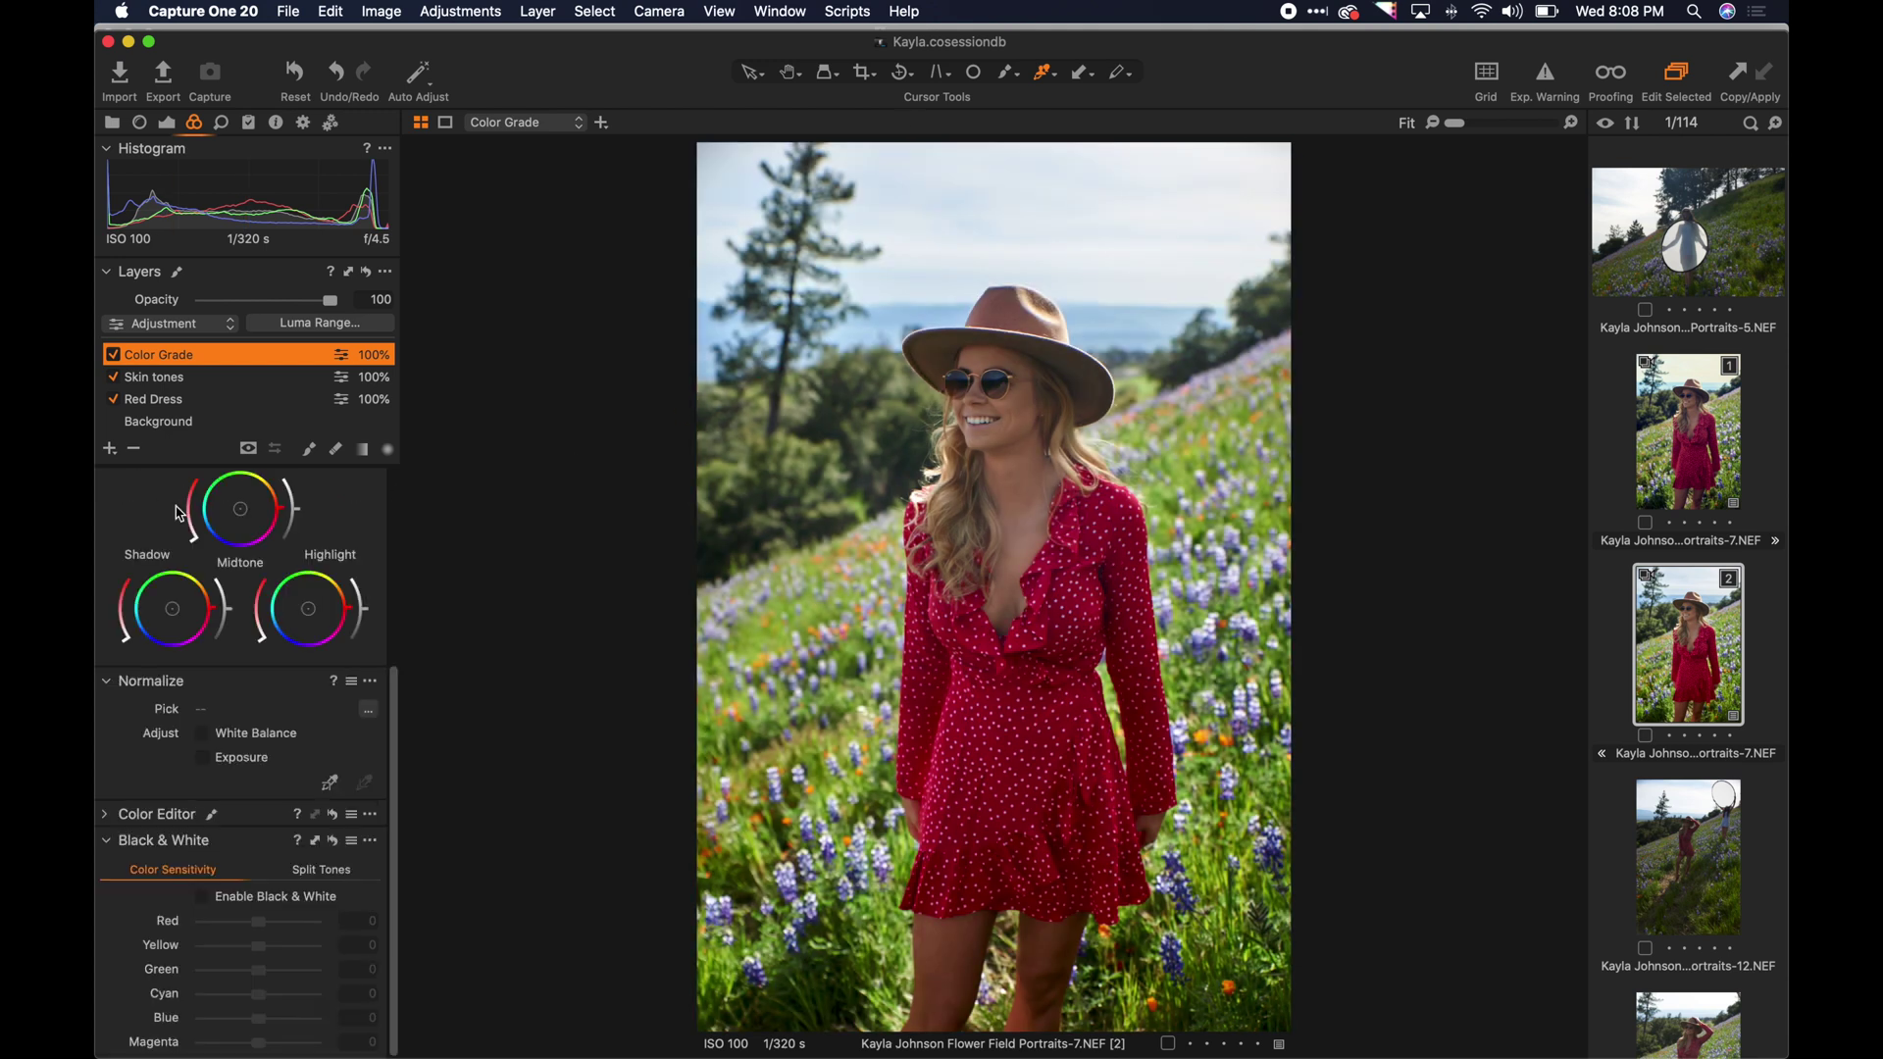
scroll(274, 559, up, 3)
click(245, 563)
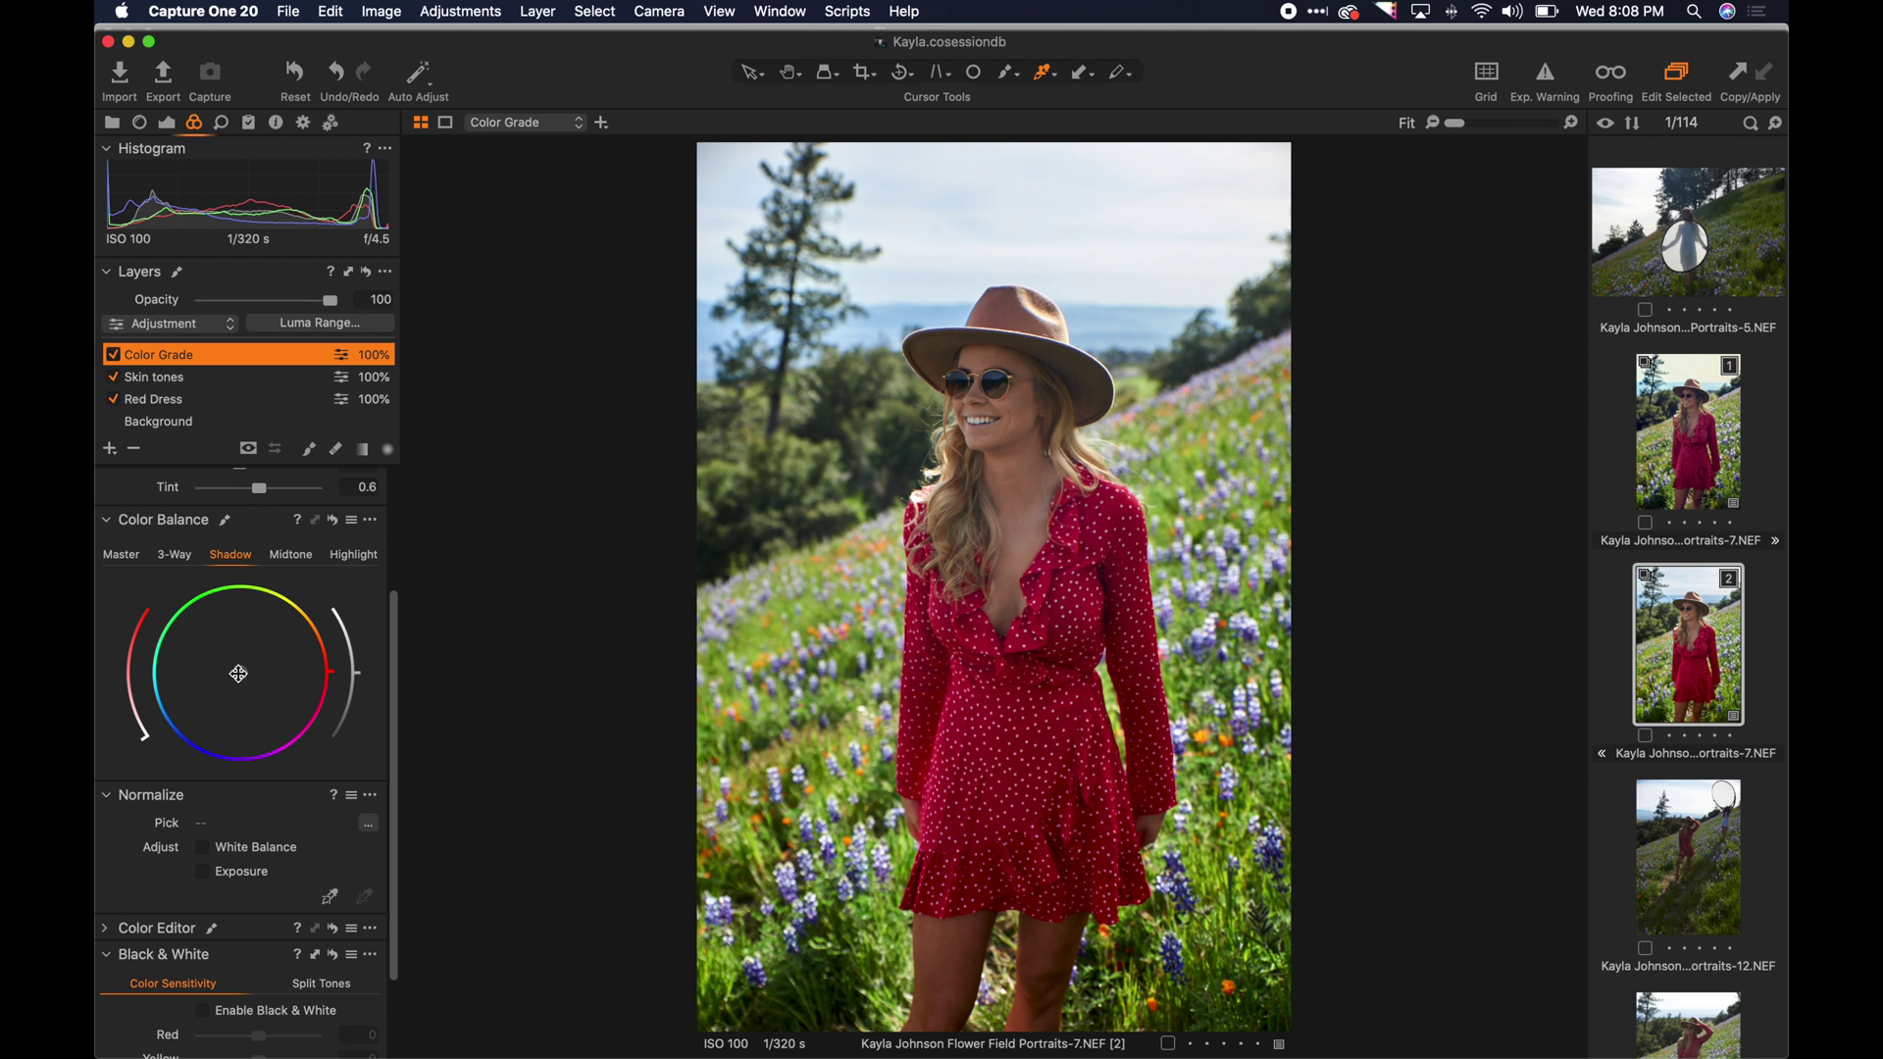
Push the shadow wheel toward blue, refine tint strength and brightness, and compare the layer on and off.
drag(238, 673, 175, 769)
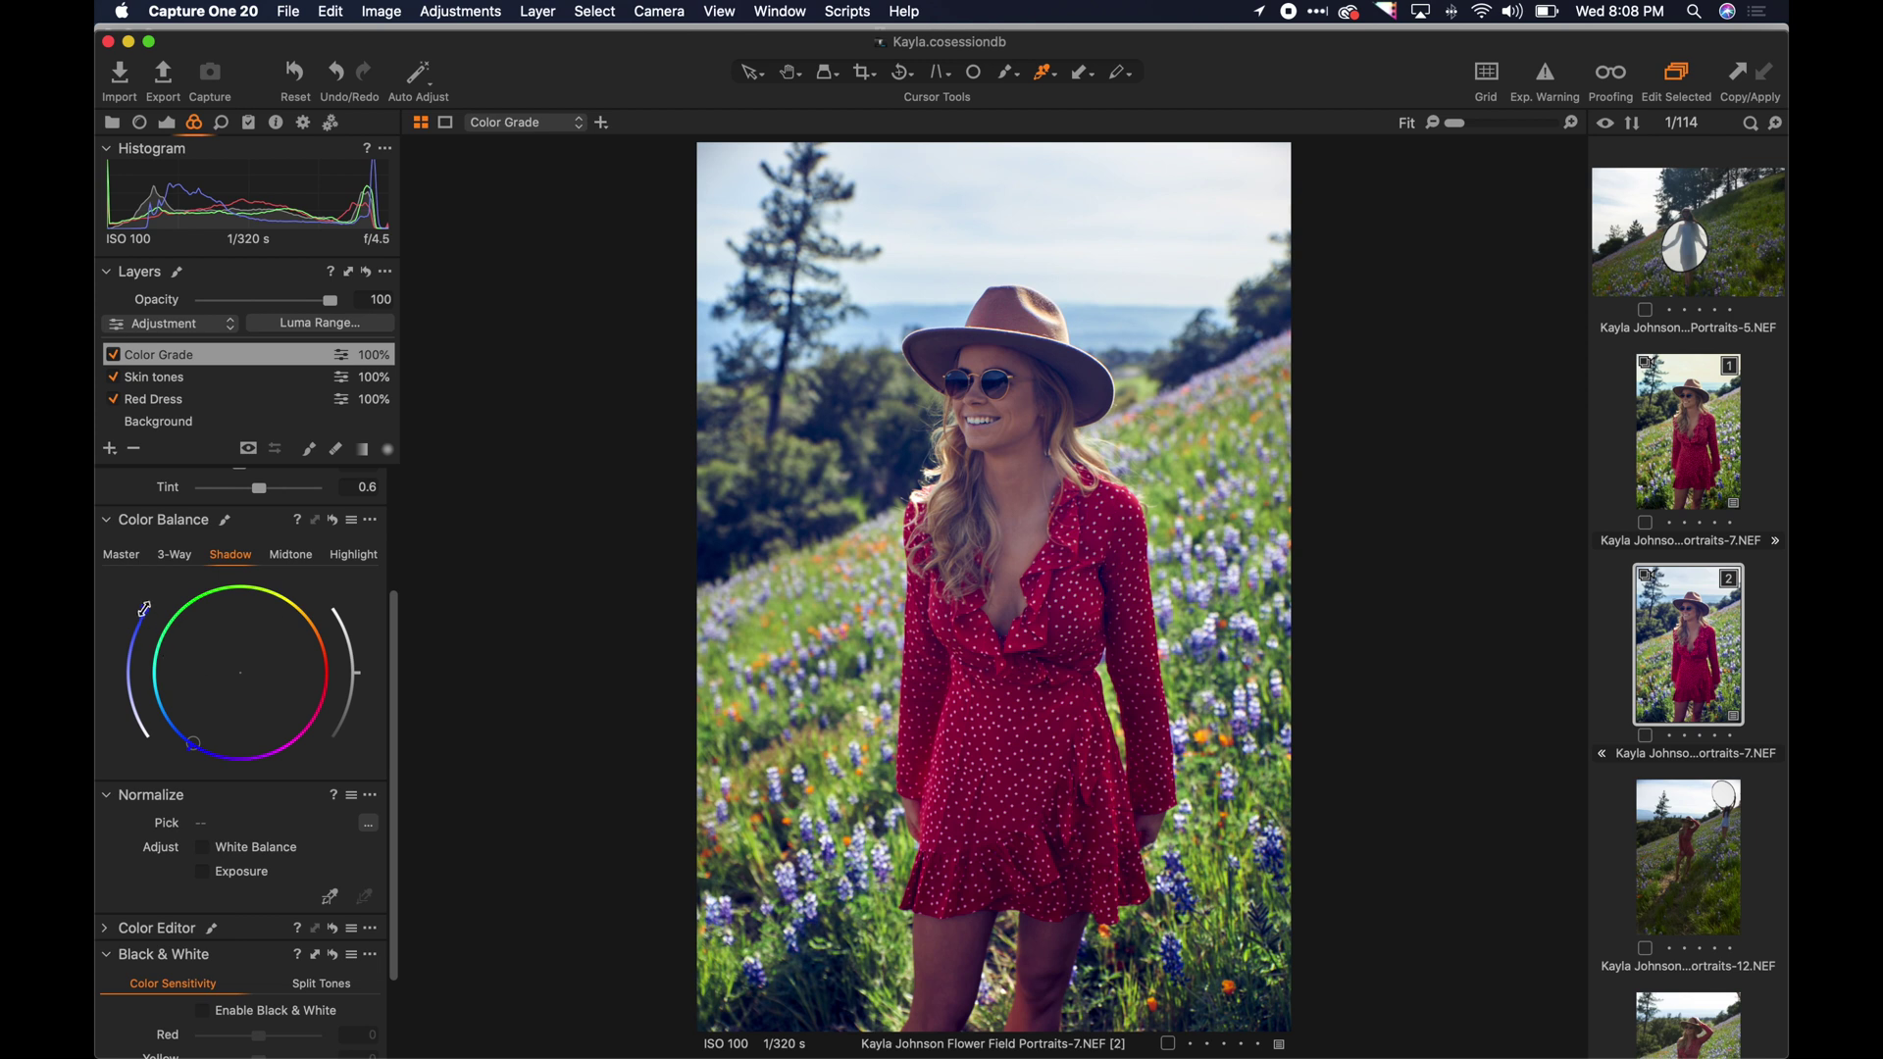
drag(142, 612, 159, 781)
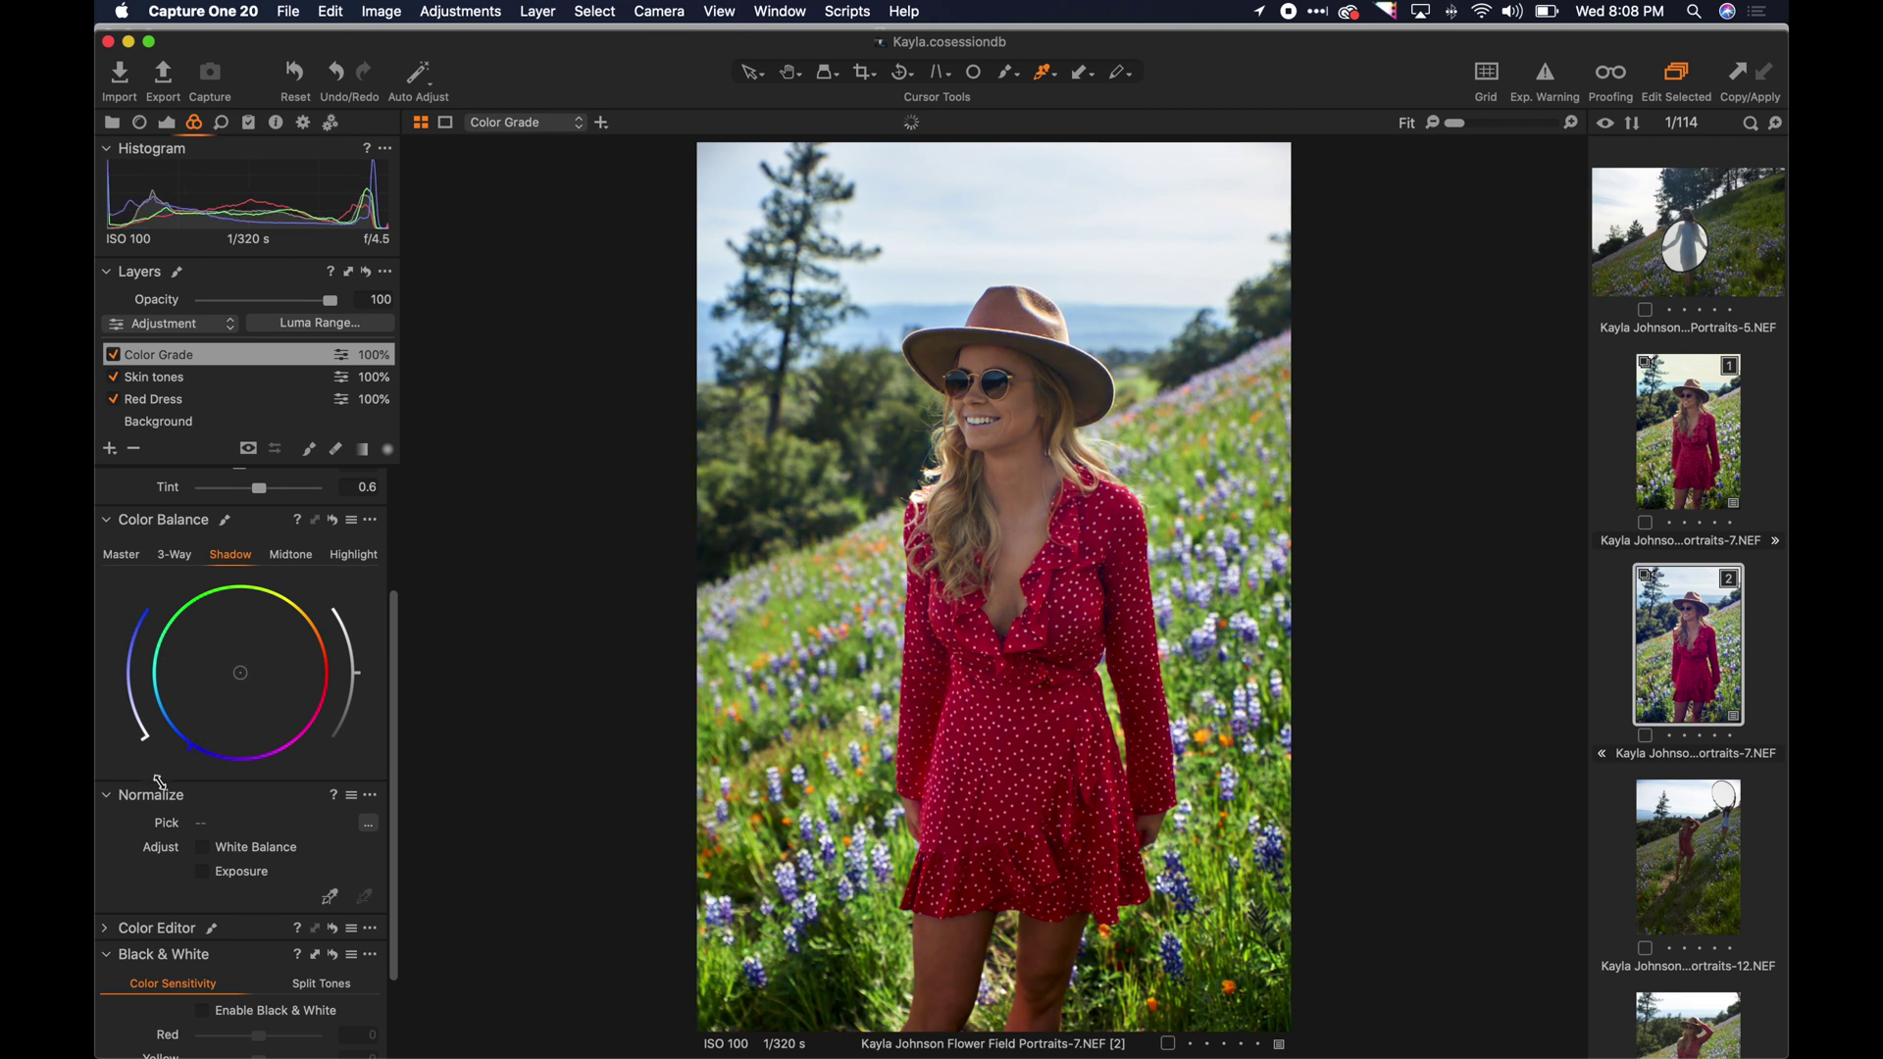
mouse_move(137, 572)
mouse_down()
mouse_move(136, 830)
mouse_move(157, 589)
mouse_up()
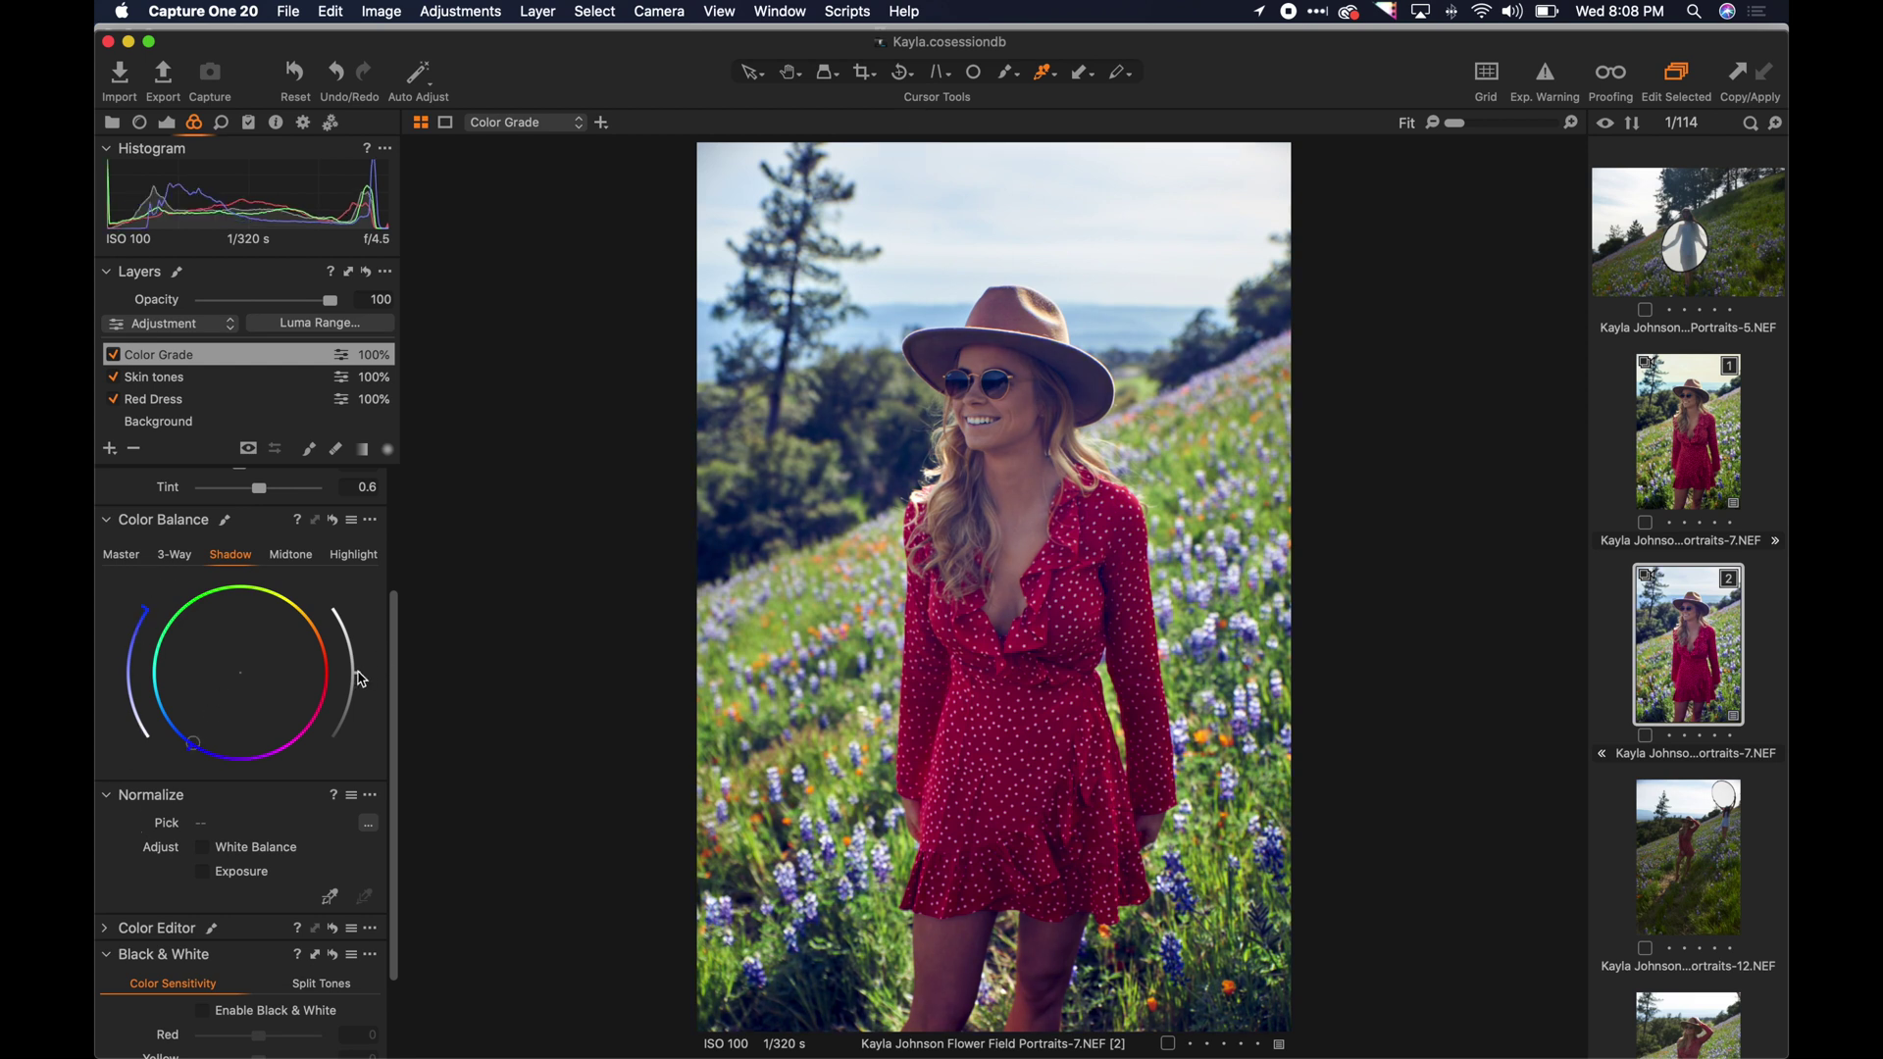
drag(342, 742, 355, 555)
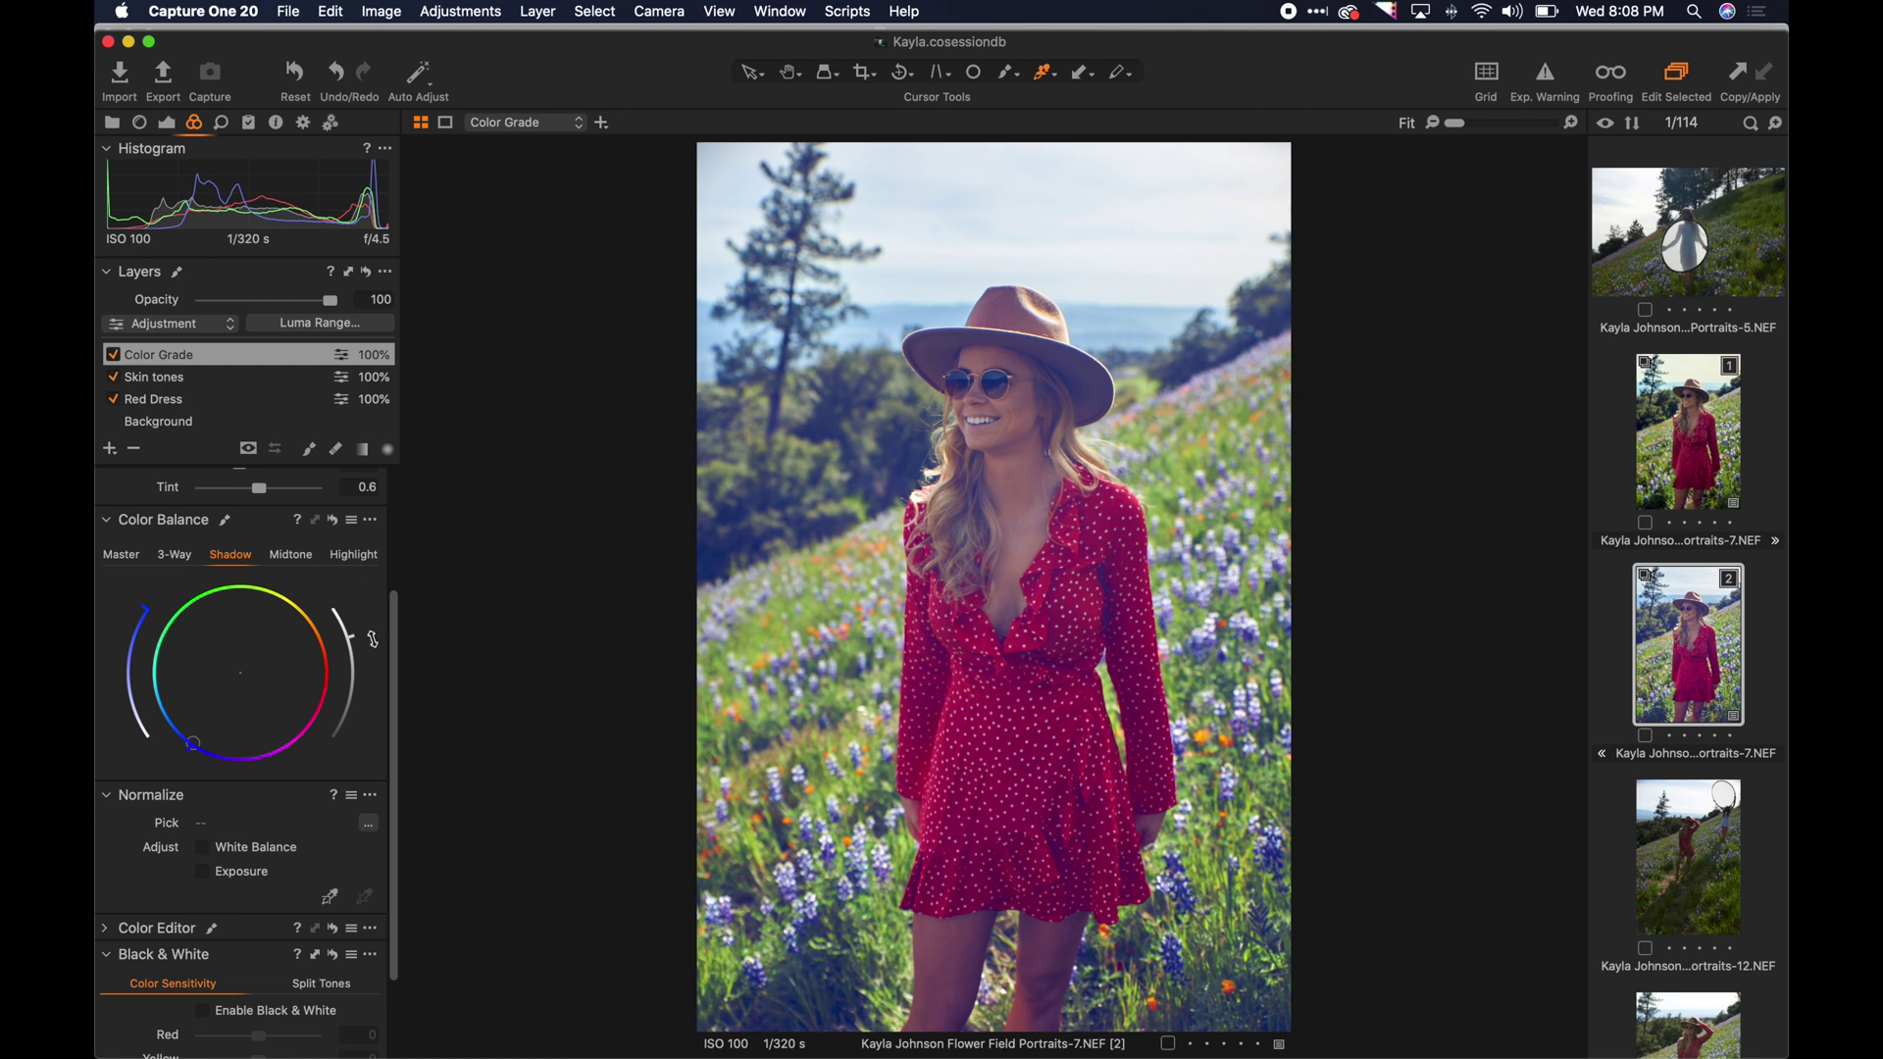
drag(365, 631, 373, 703)
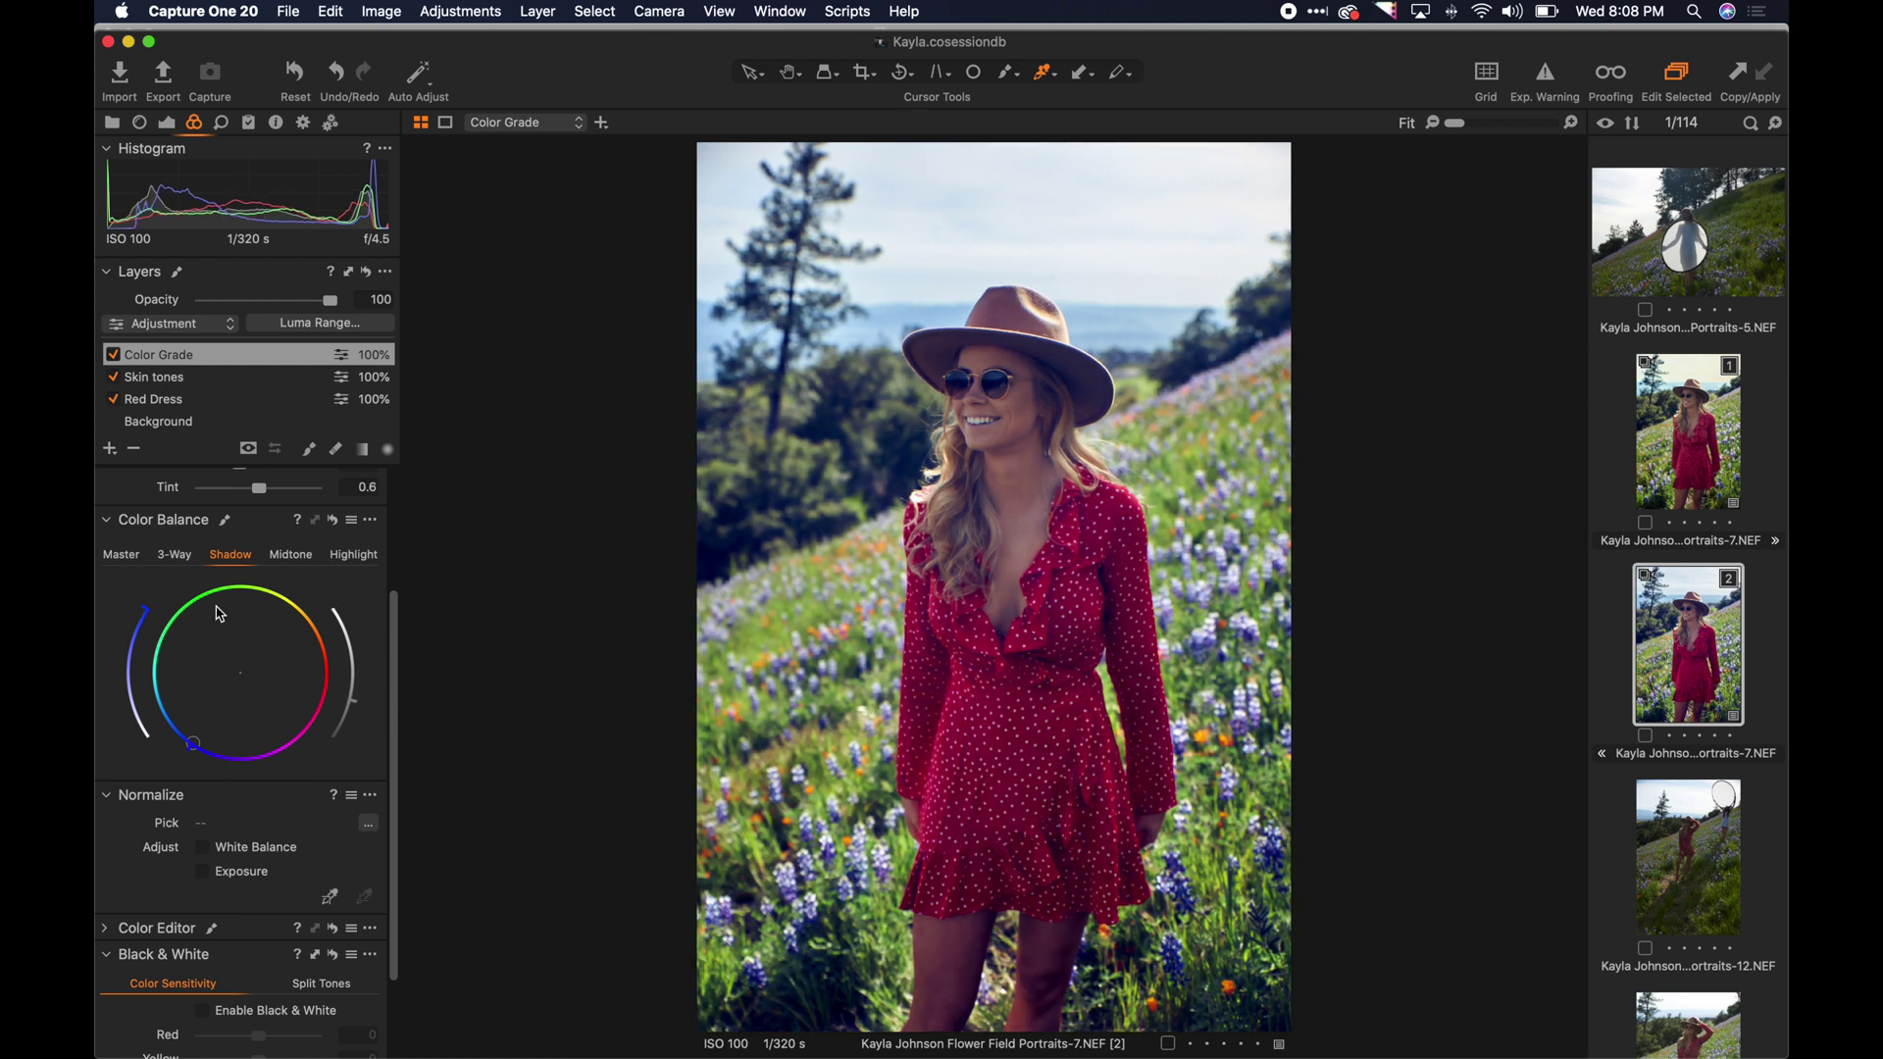
click(116, 357)
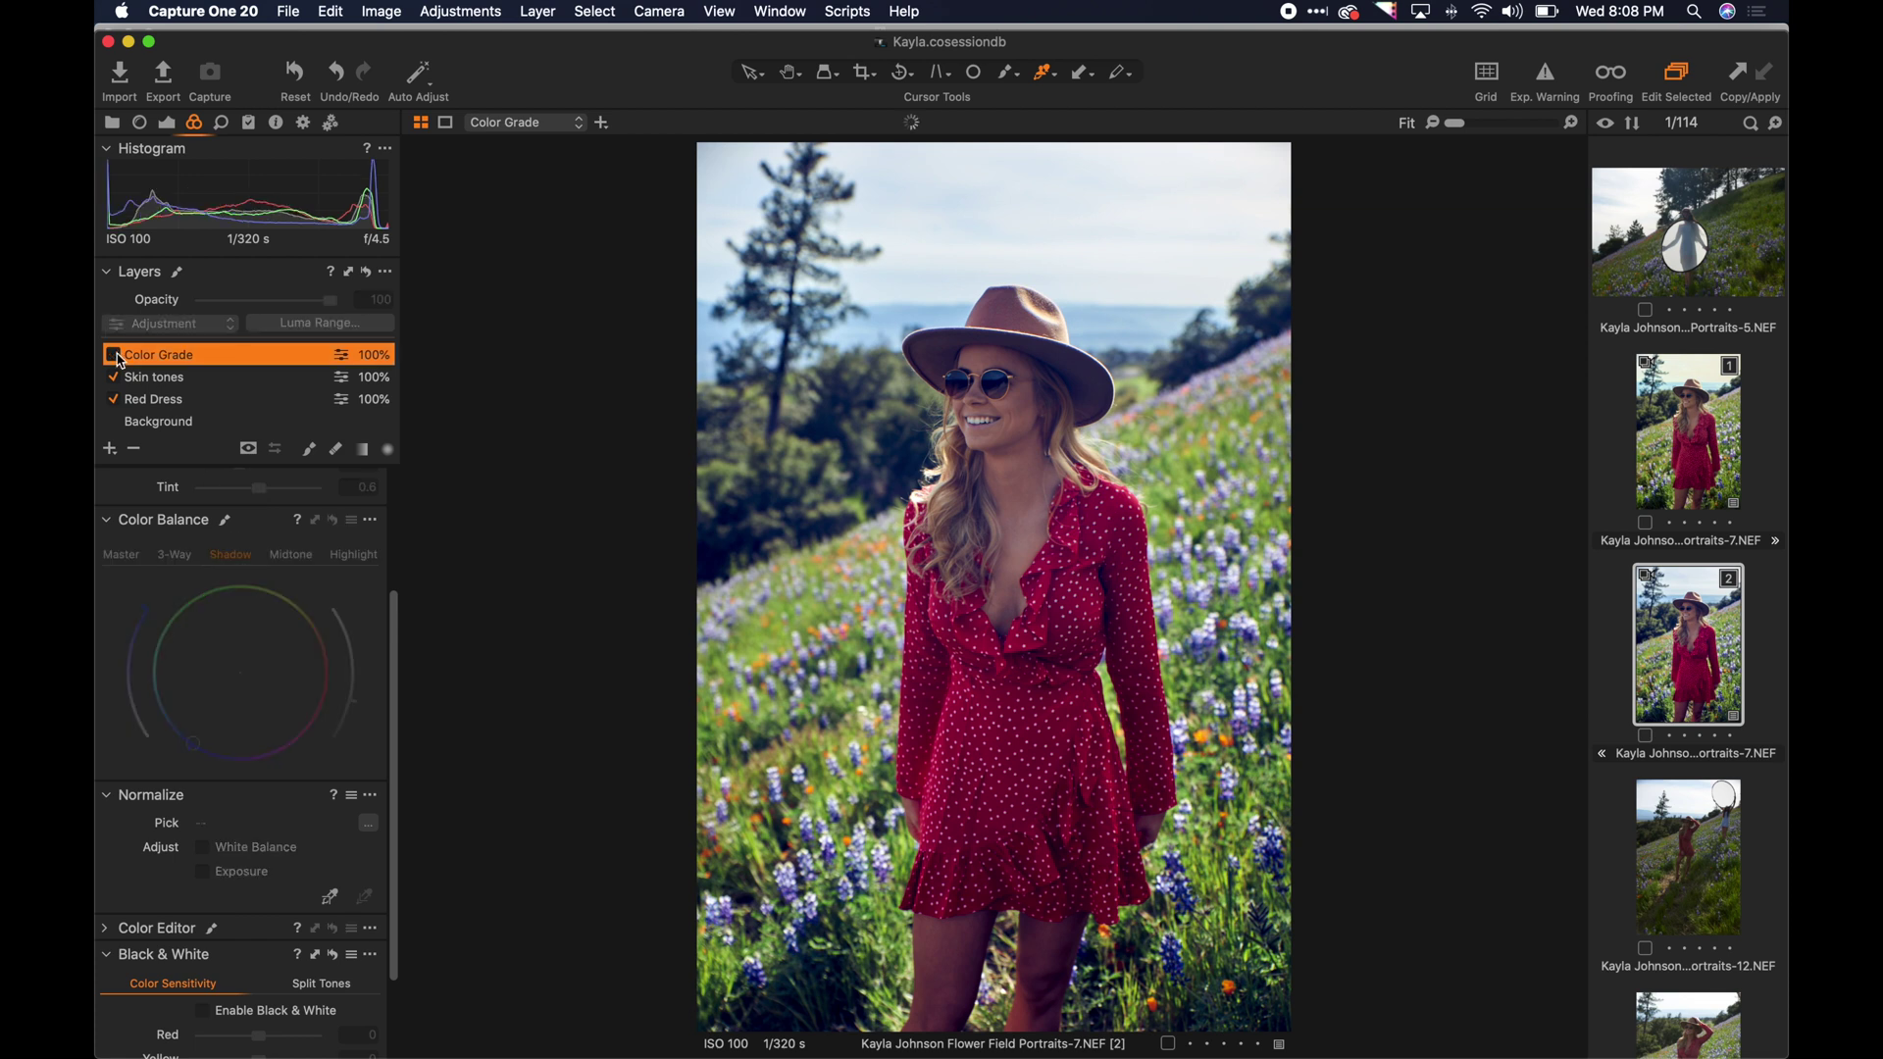
click(116, 359)
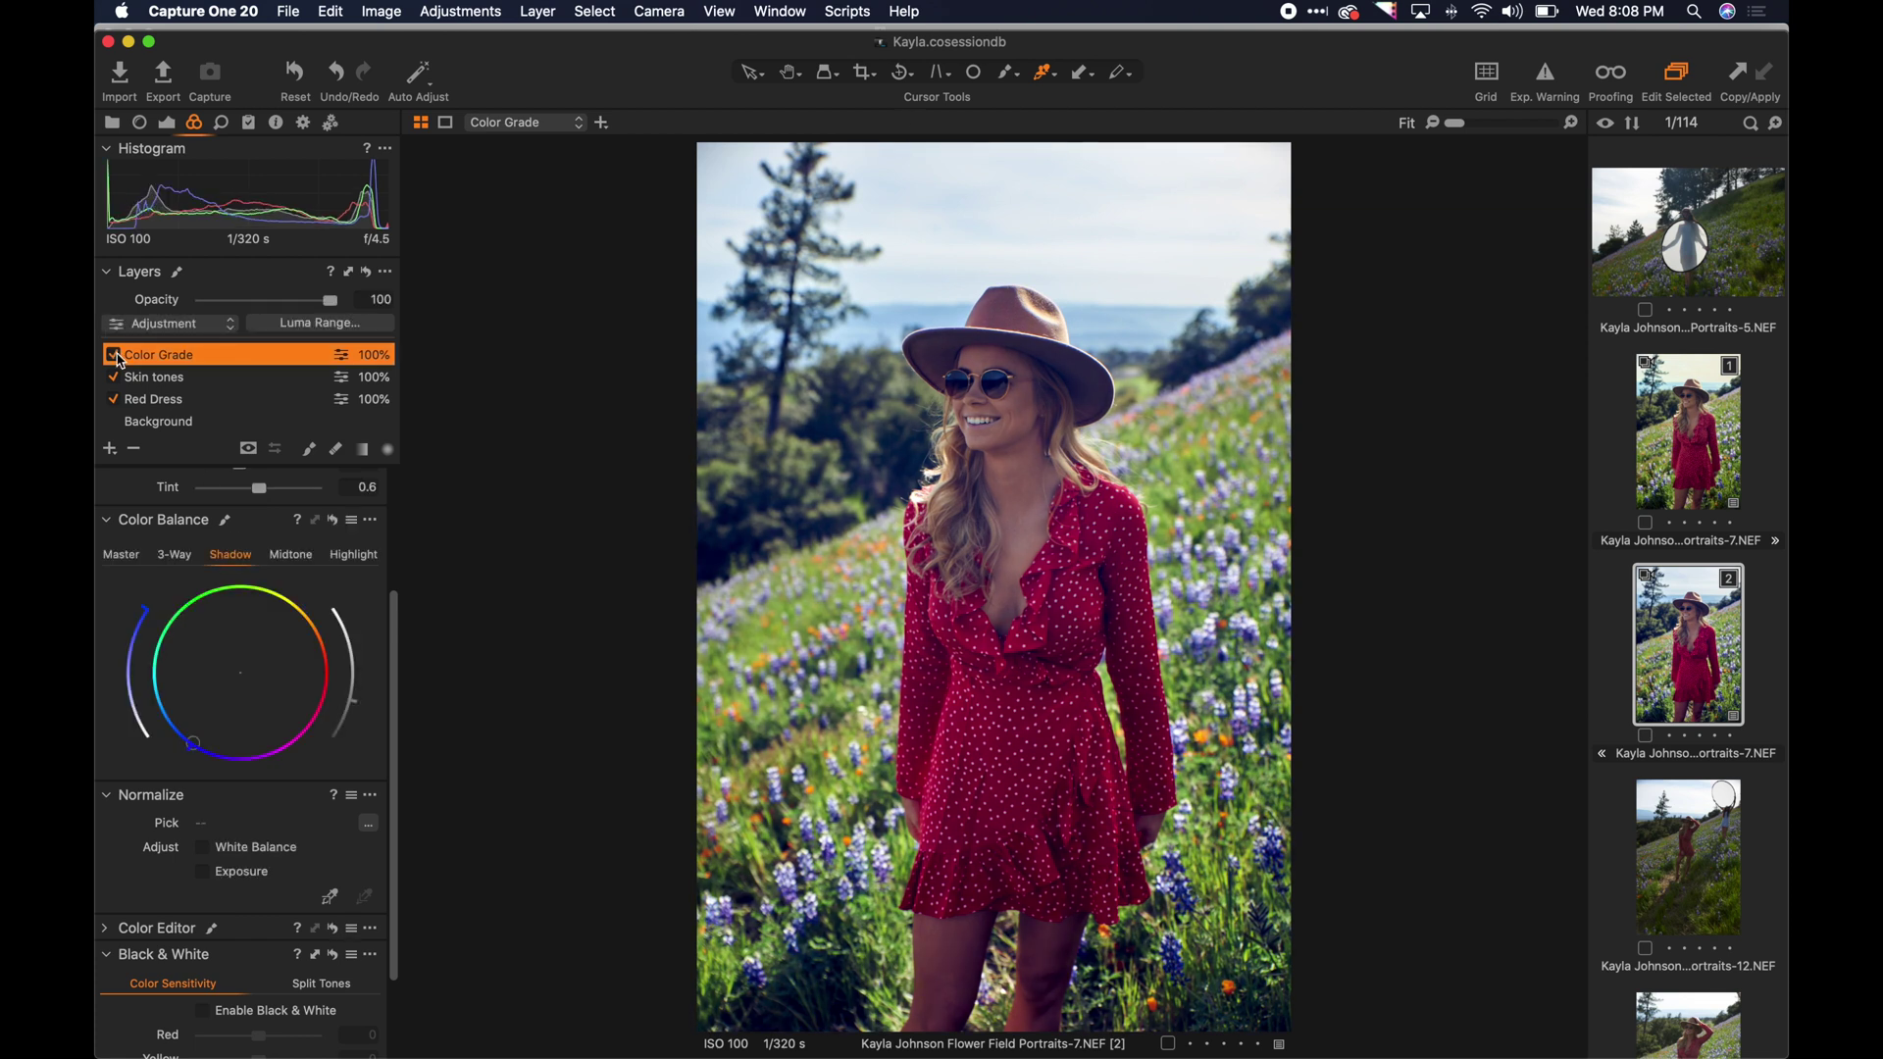
Tint the highlights toward yellow, darken them slightly, and tone down the yellow amount.
click(362, 557)
drag(240, 673, 292, 586)
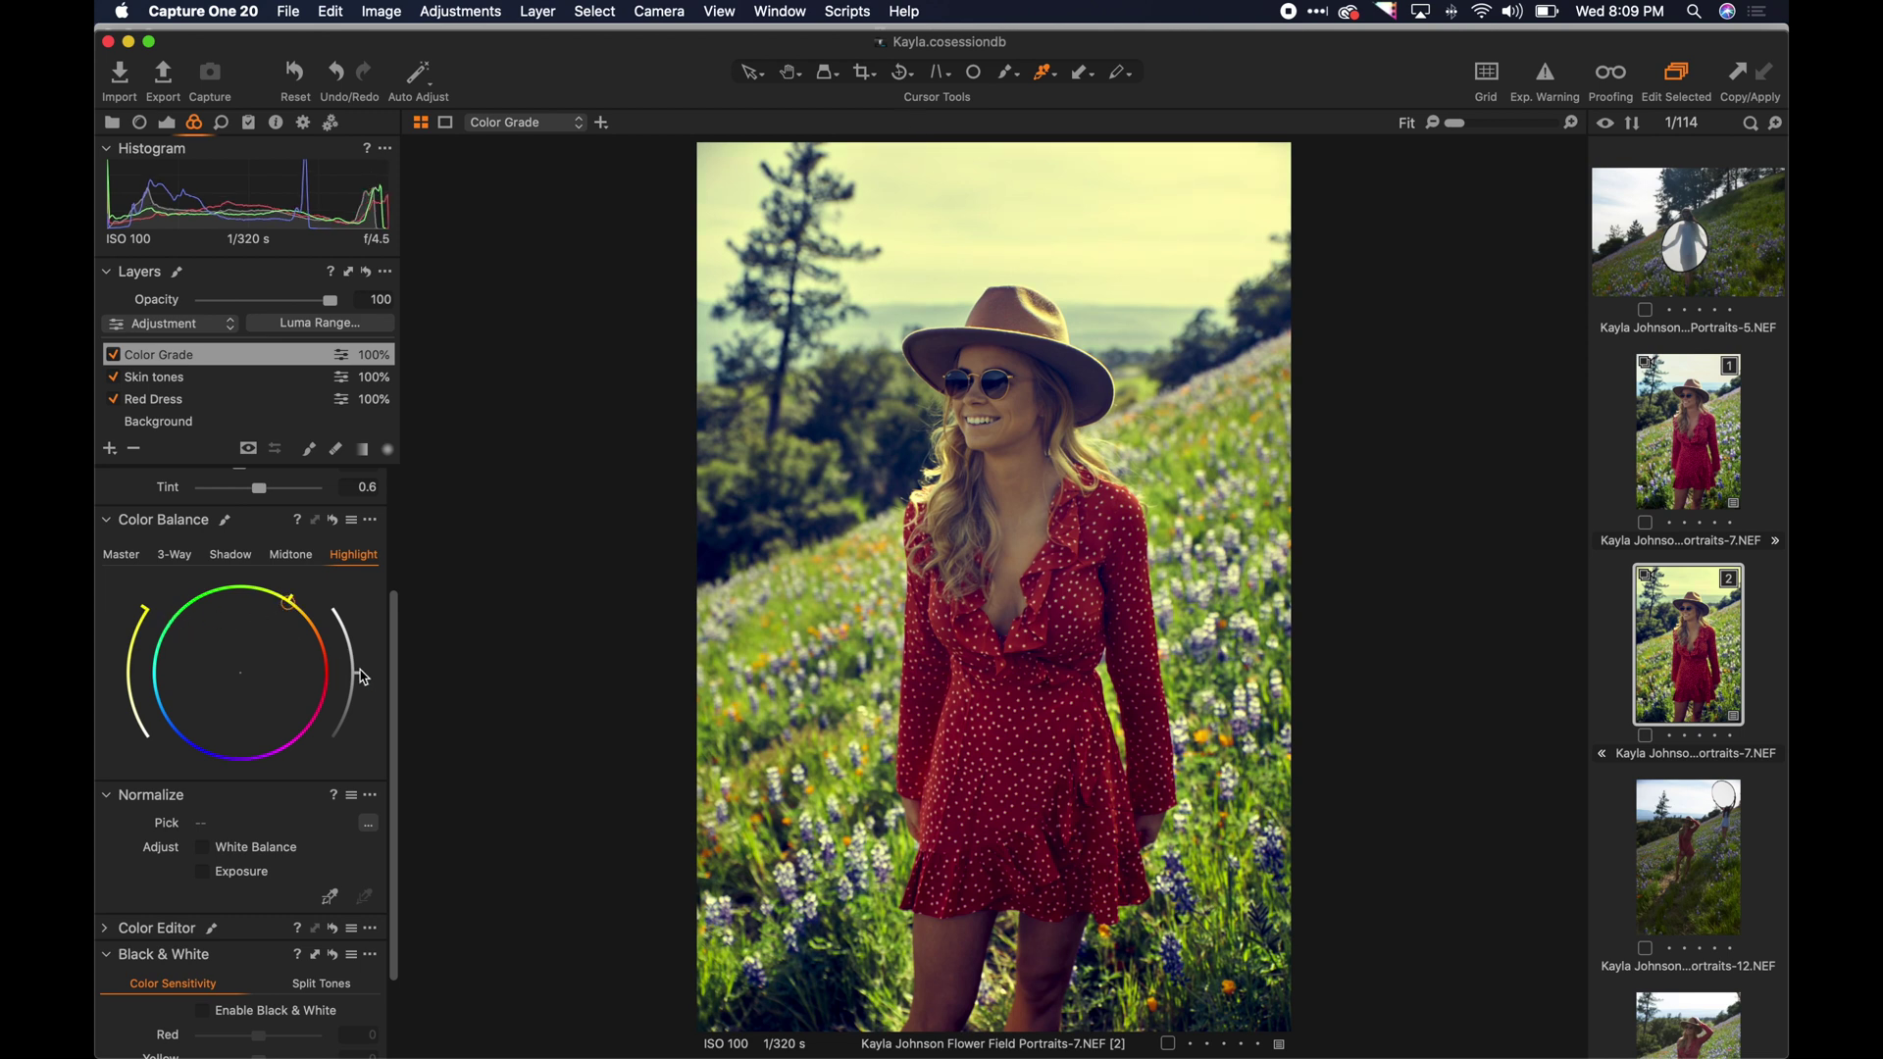
mouse_move(362, 676)
mouse_down()
mouse_move(340, 756)
mouse_move(357, 651)
mouse_up()
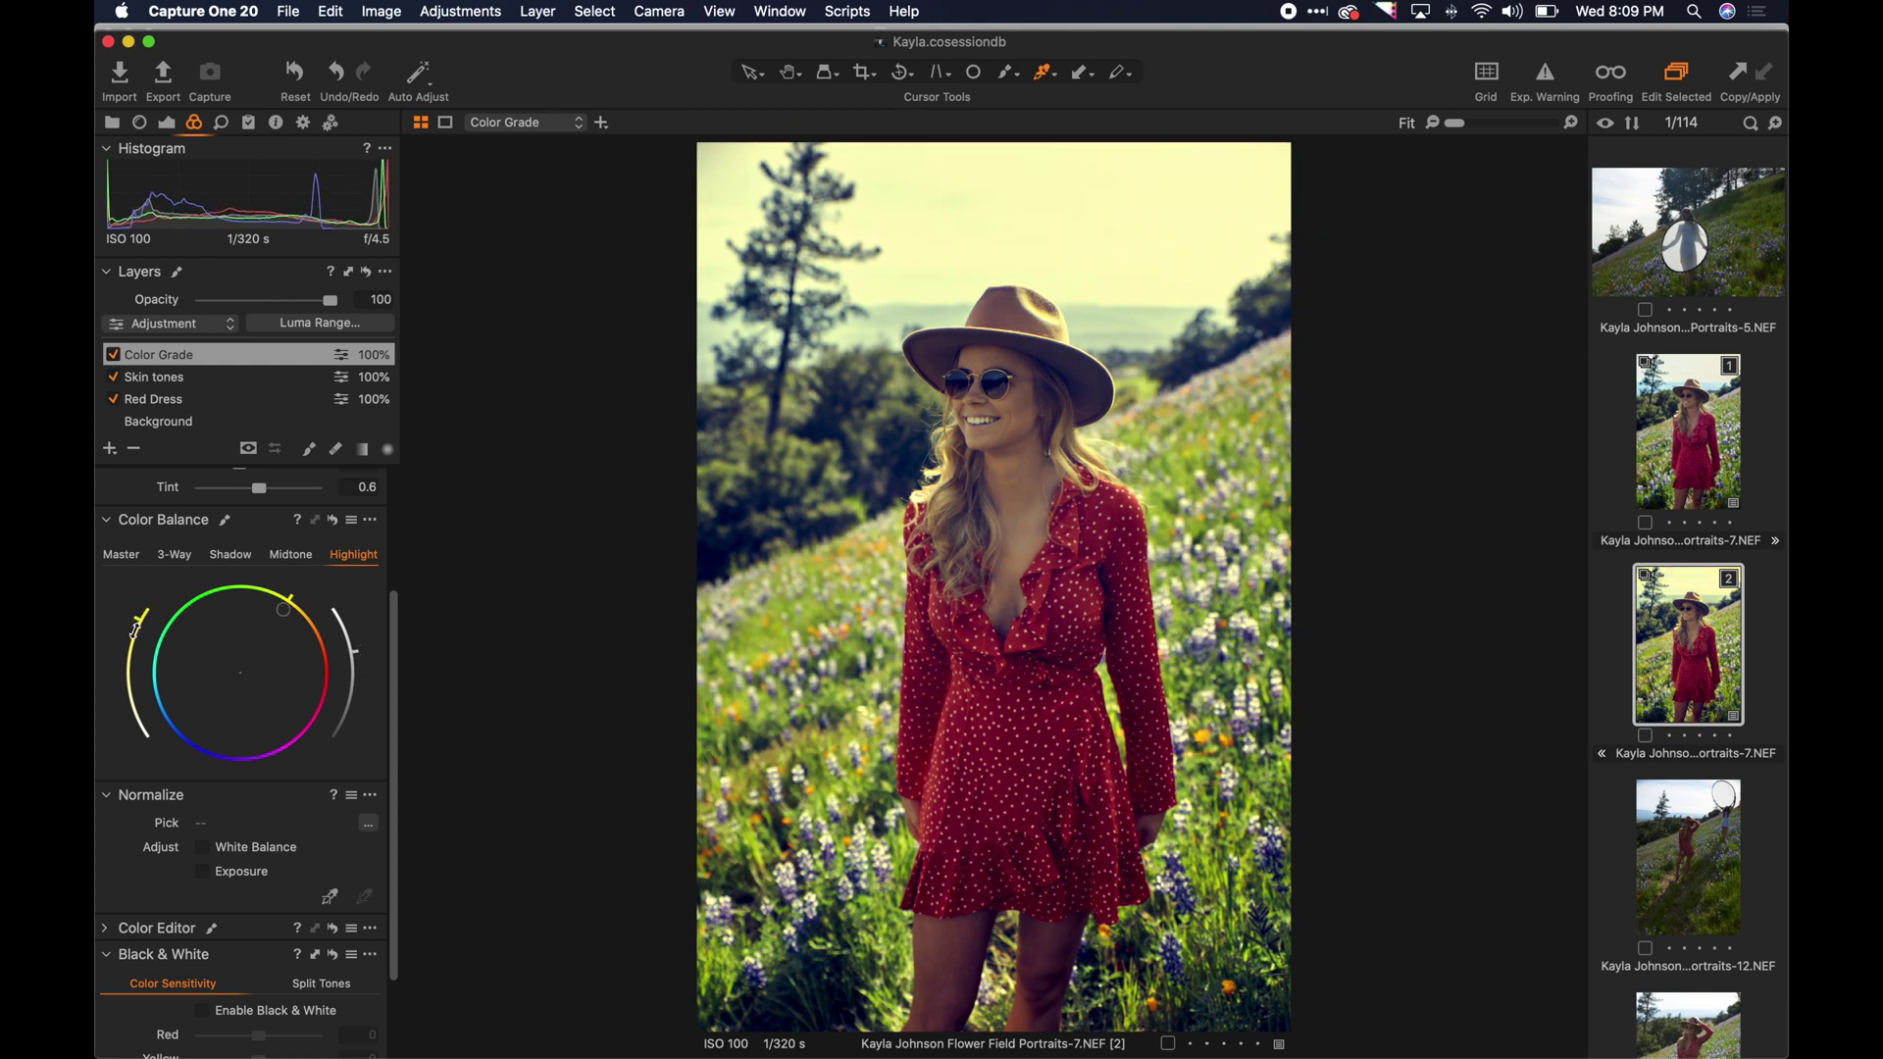
drag(135, 630, 126, 659)
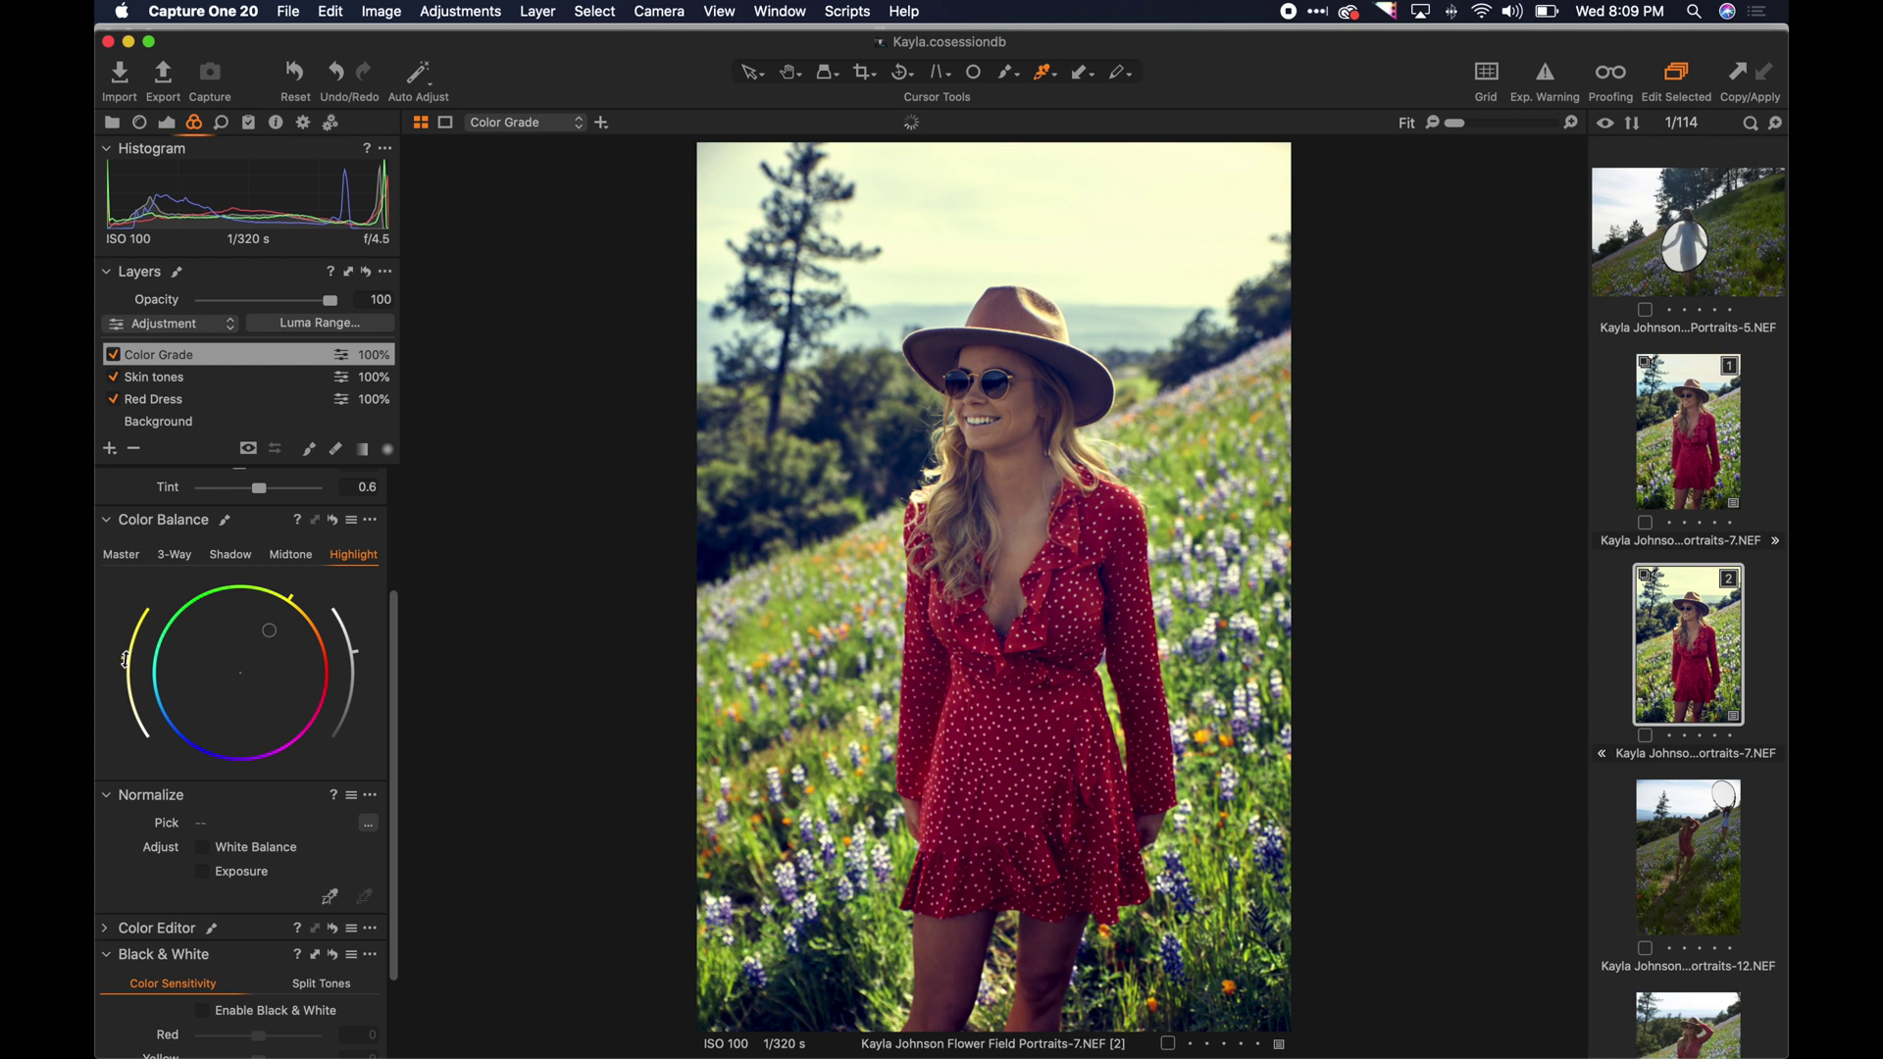
Compare the grade on and off, then fade the Color Grade layer to 61% opacity.
click(112, 355)
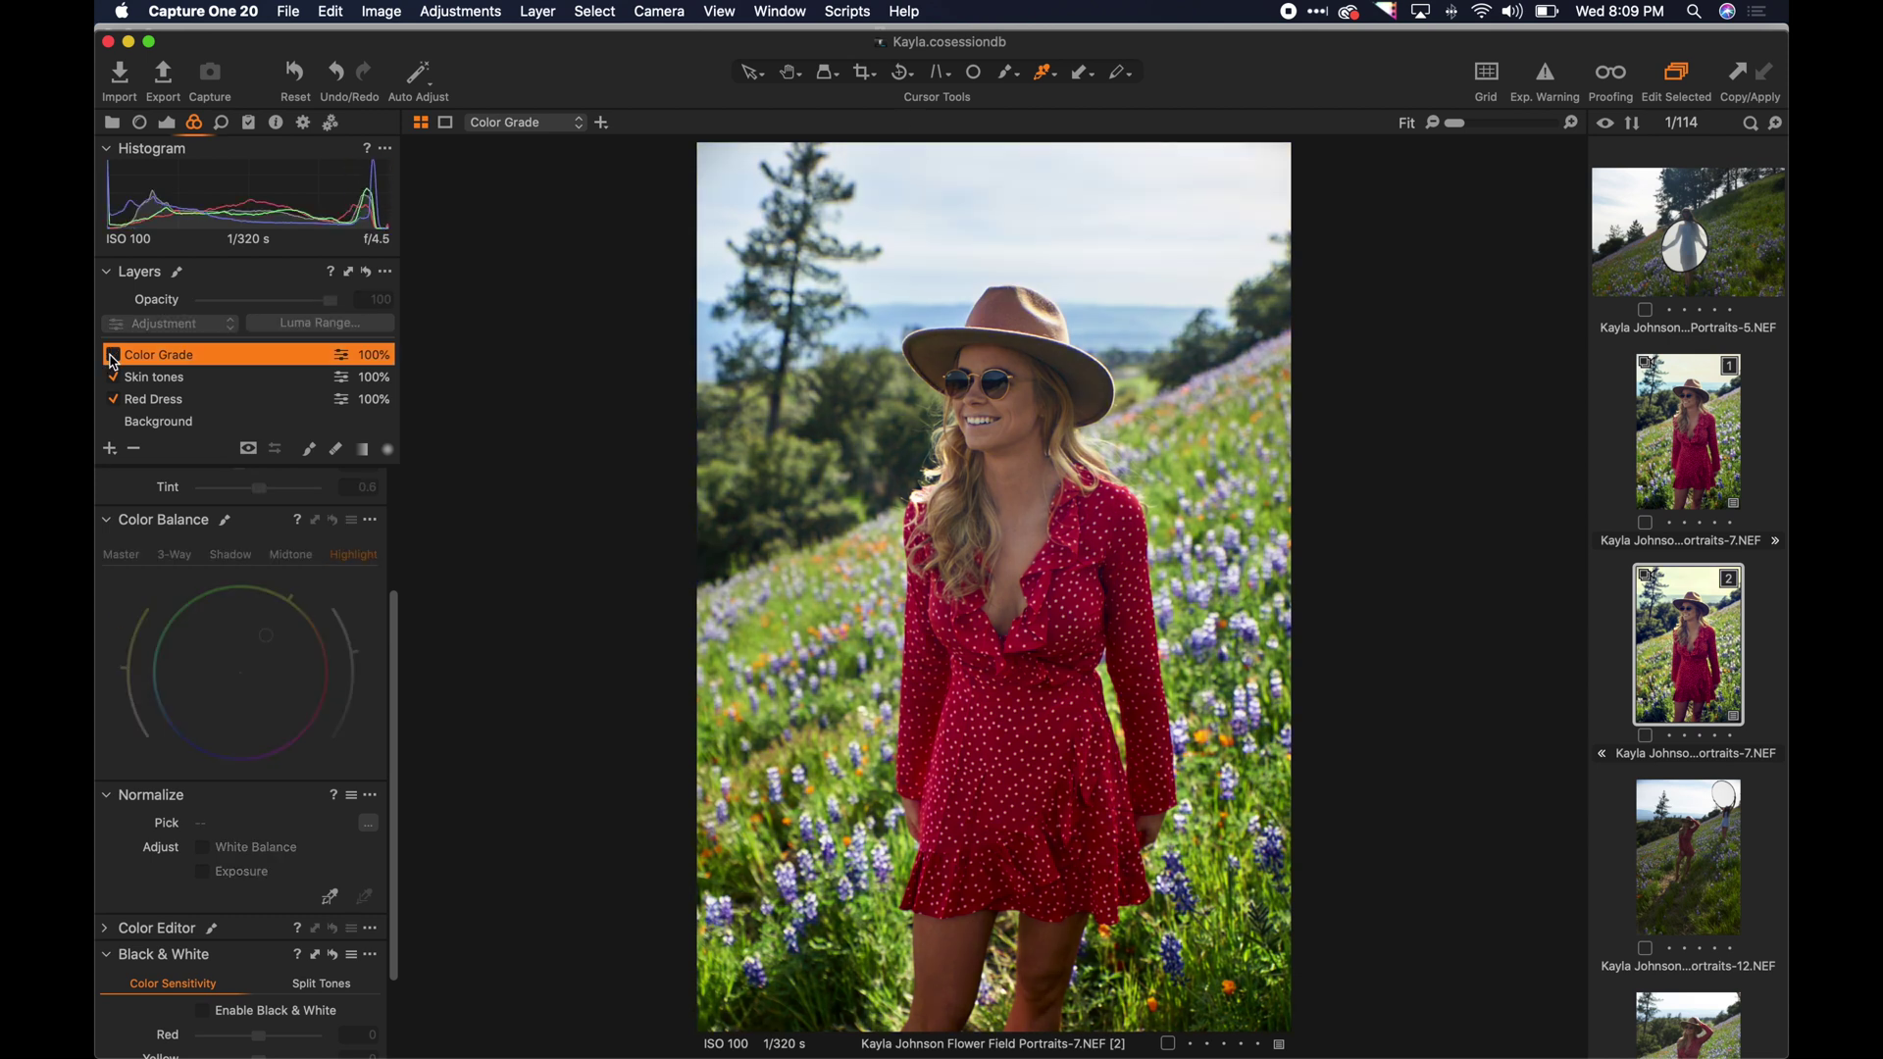
click(113, 355)
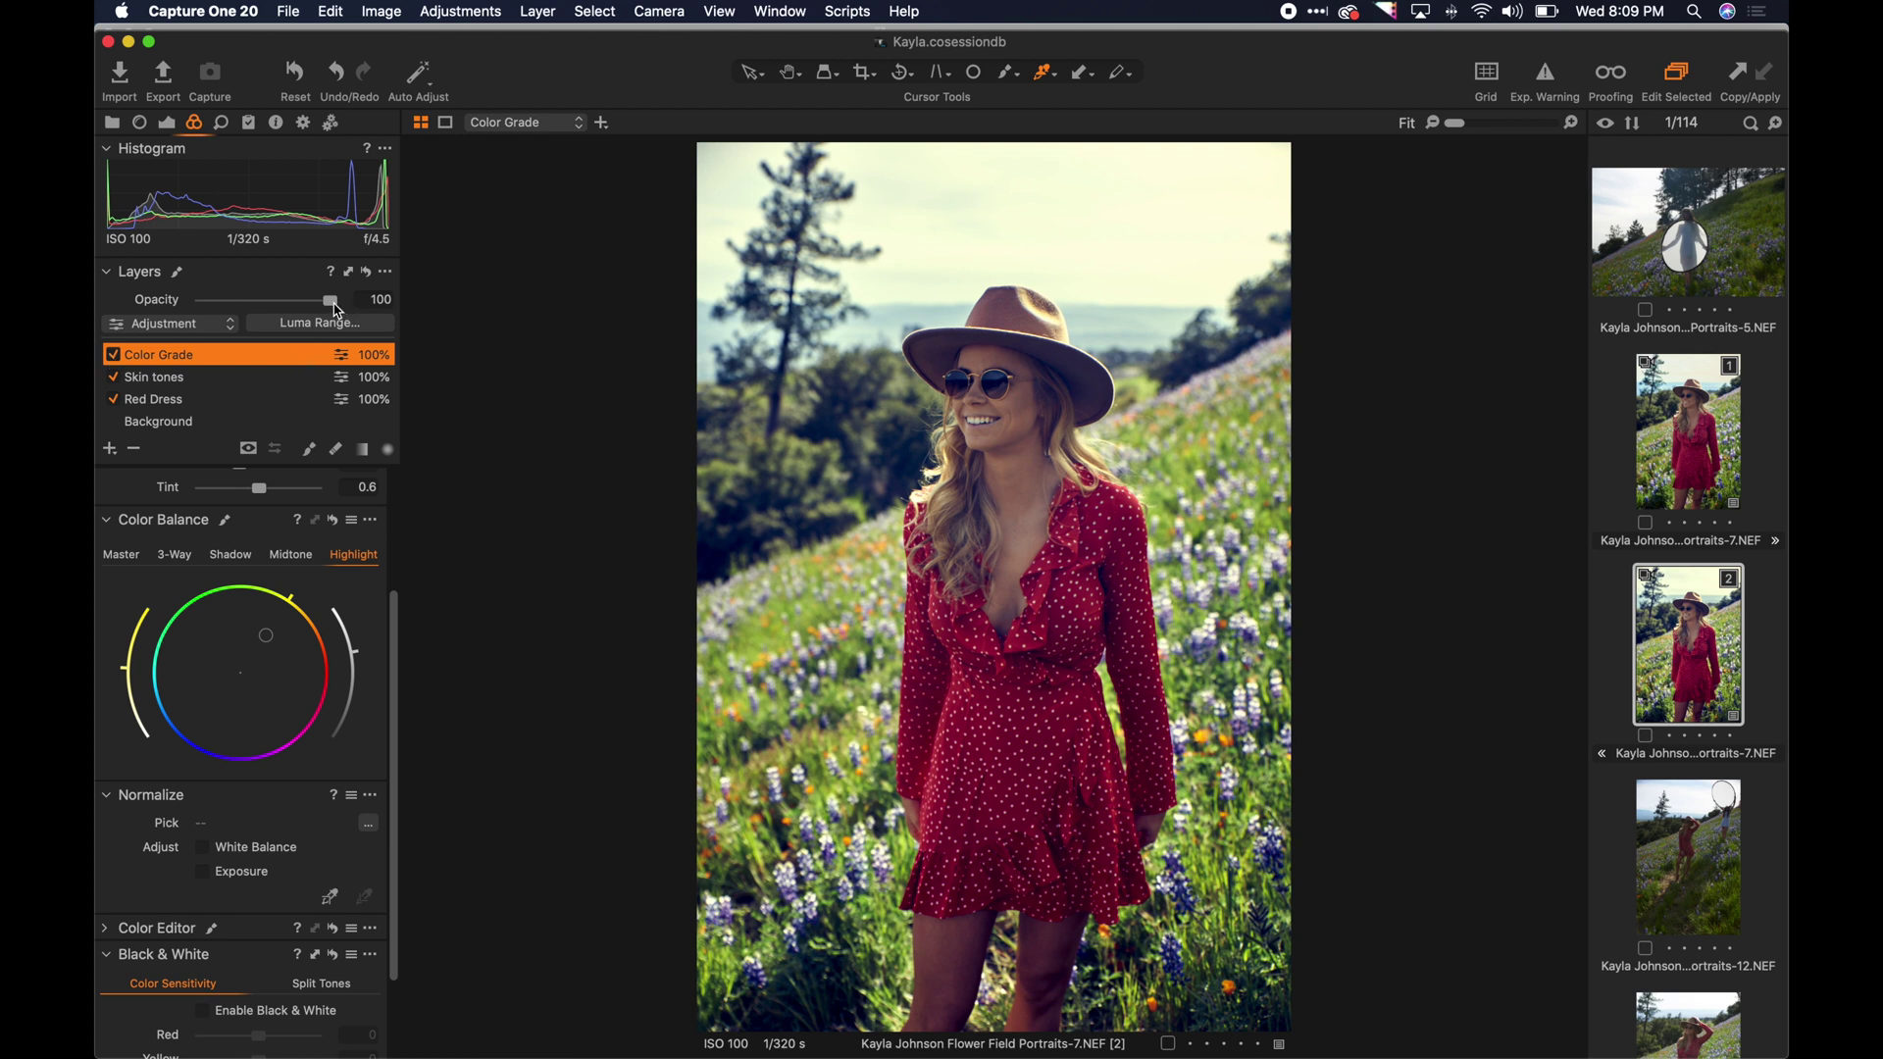
drag(335, 308, 282, 304)
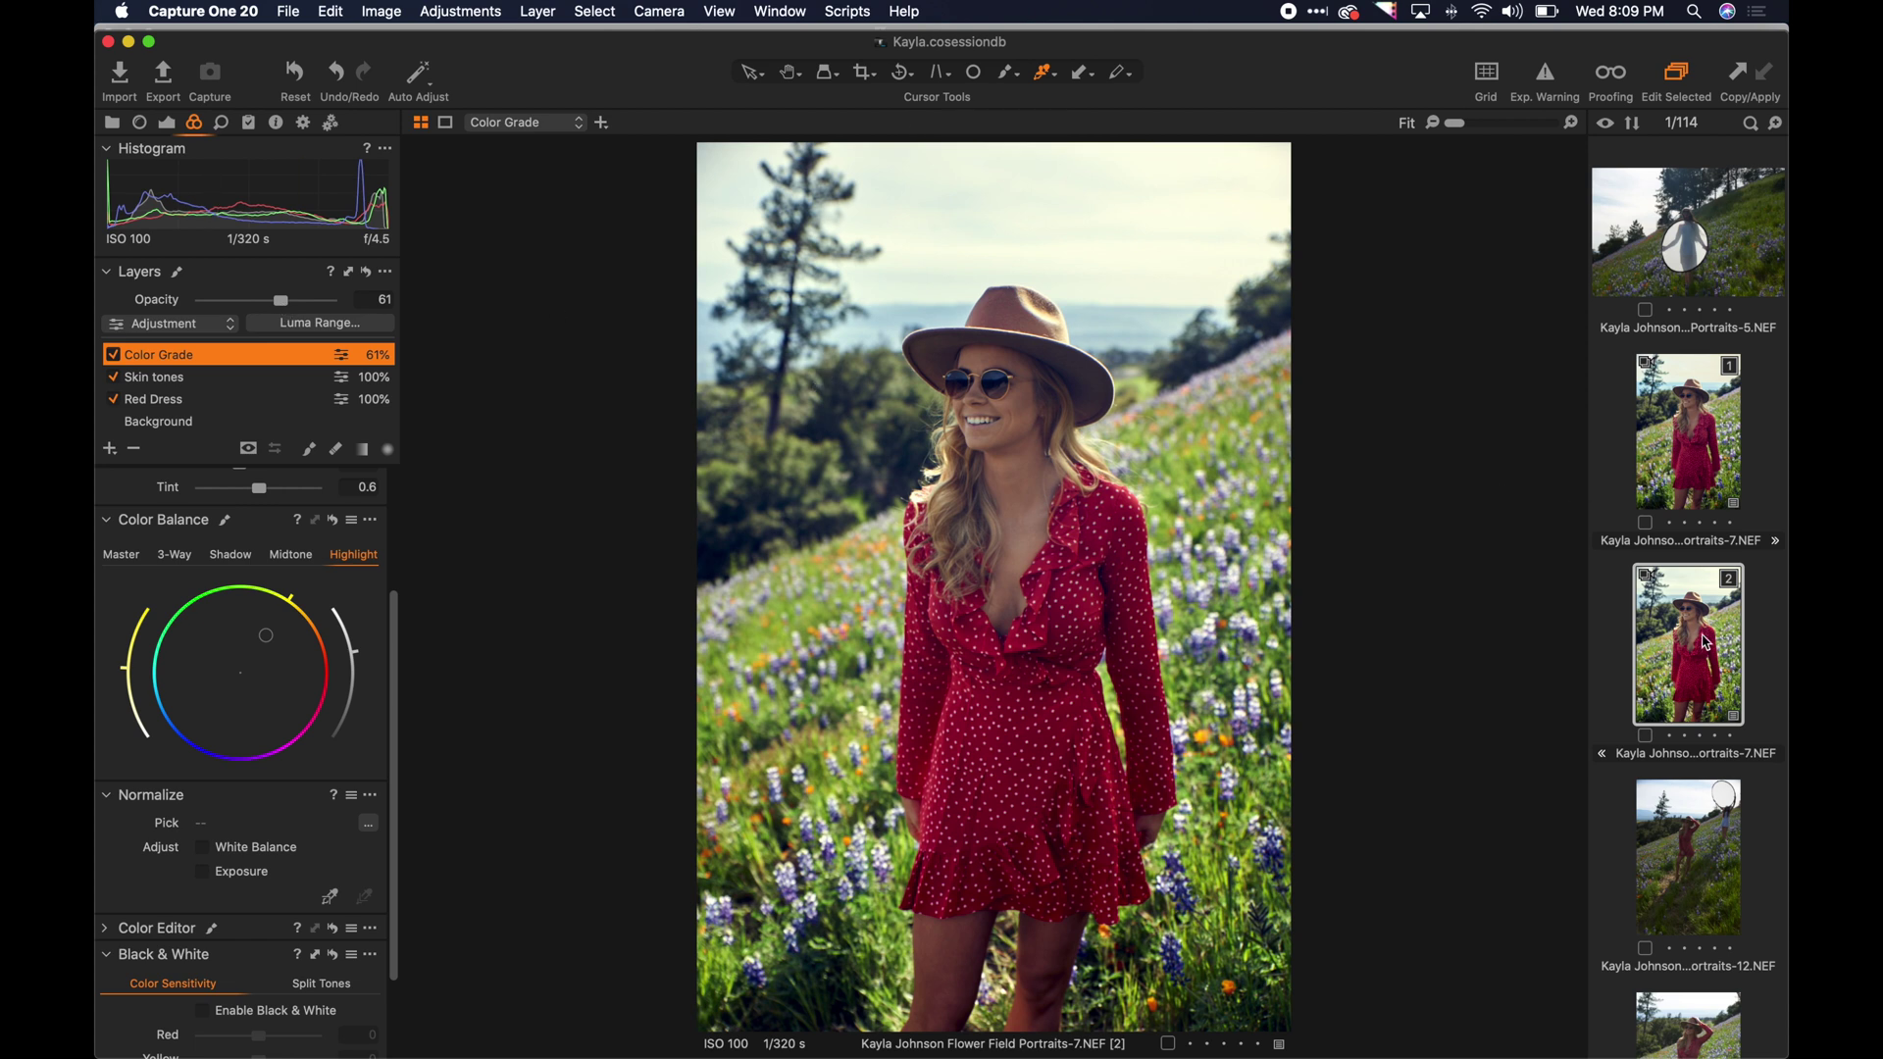
right_click(1703, 645)
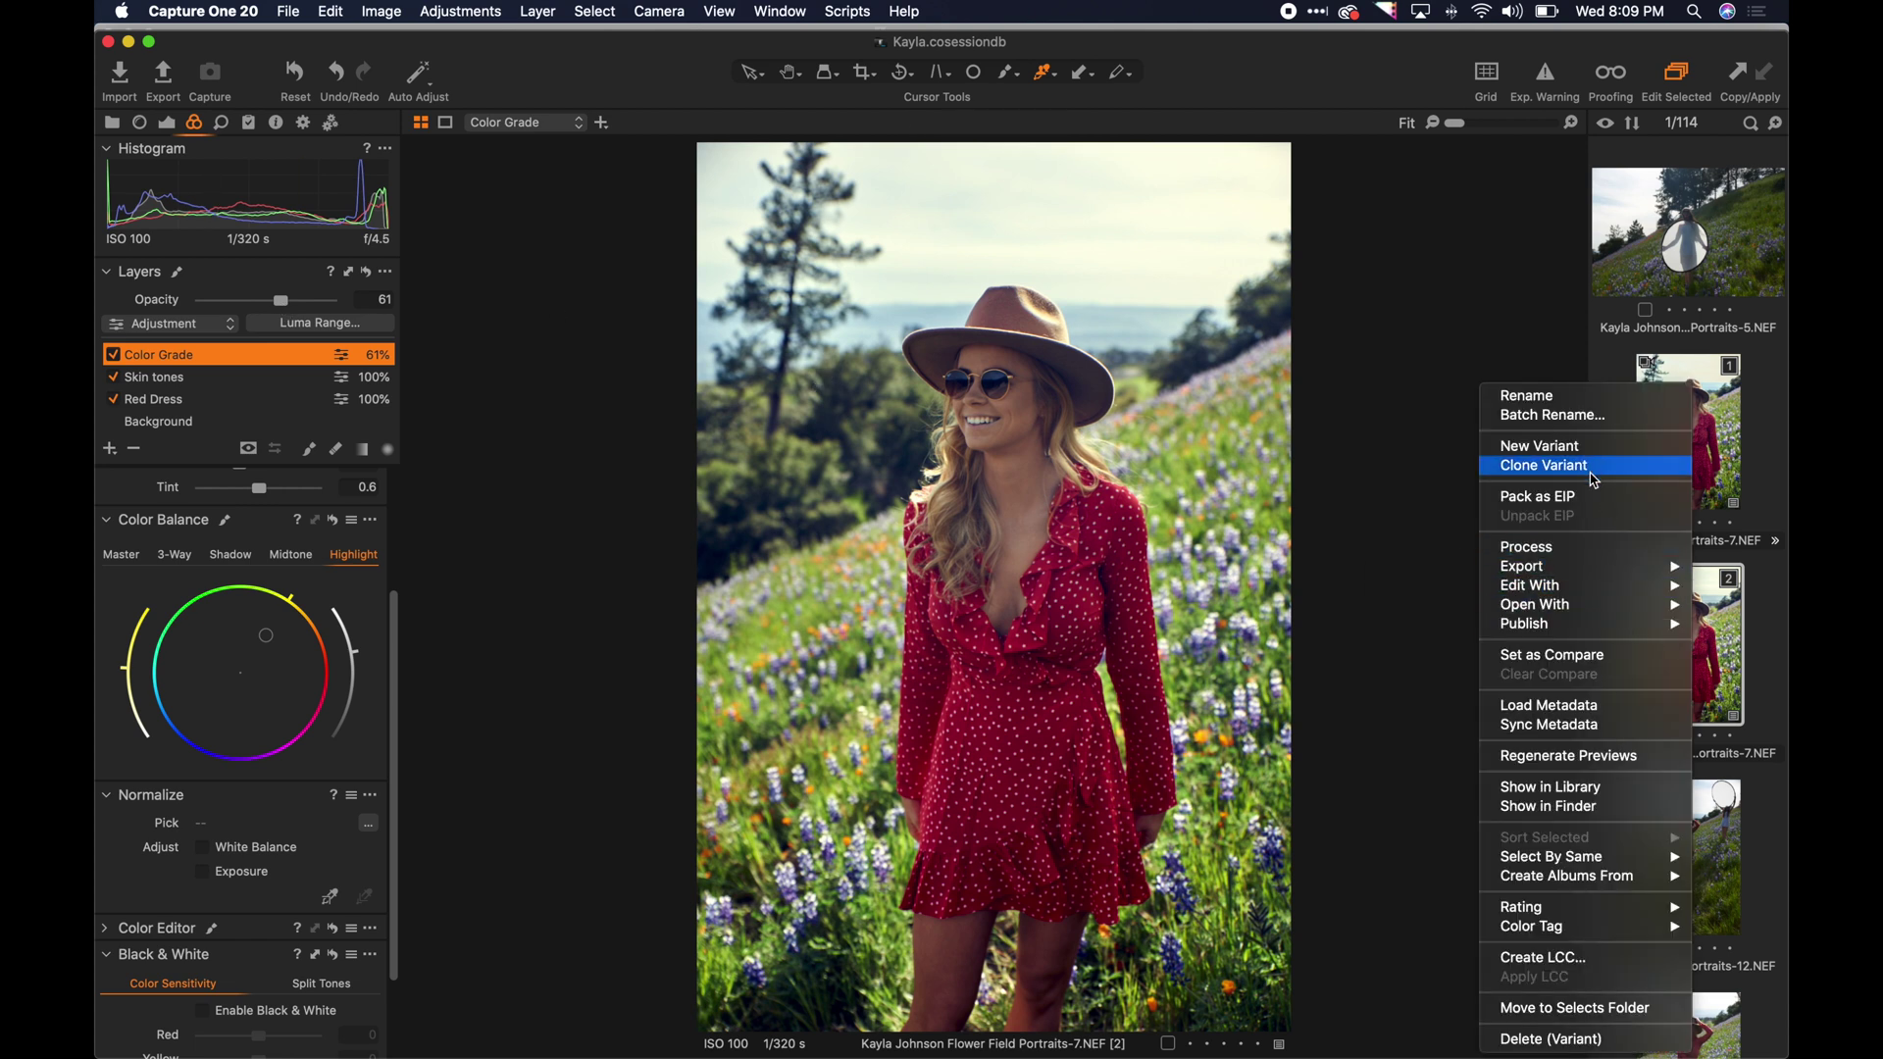
Clone the variant, reset all adjustments on the copy, and return to graded variant 2.
click(1590, 469)
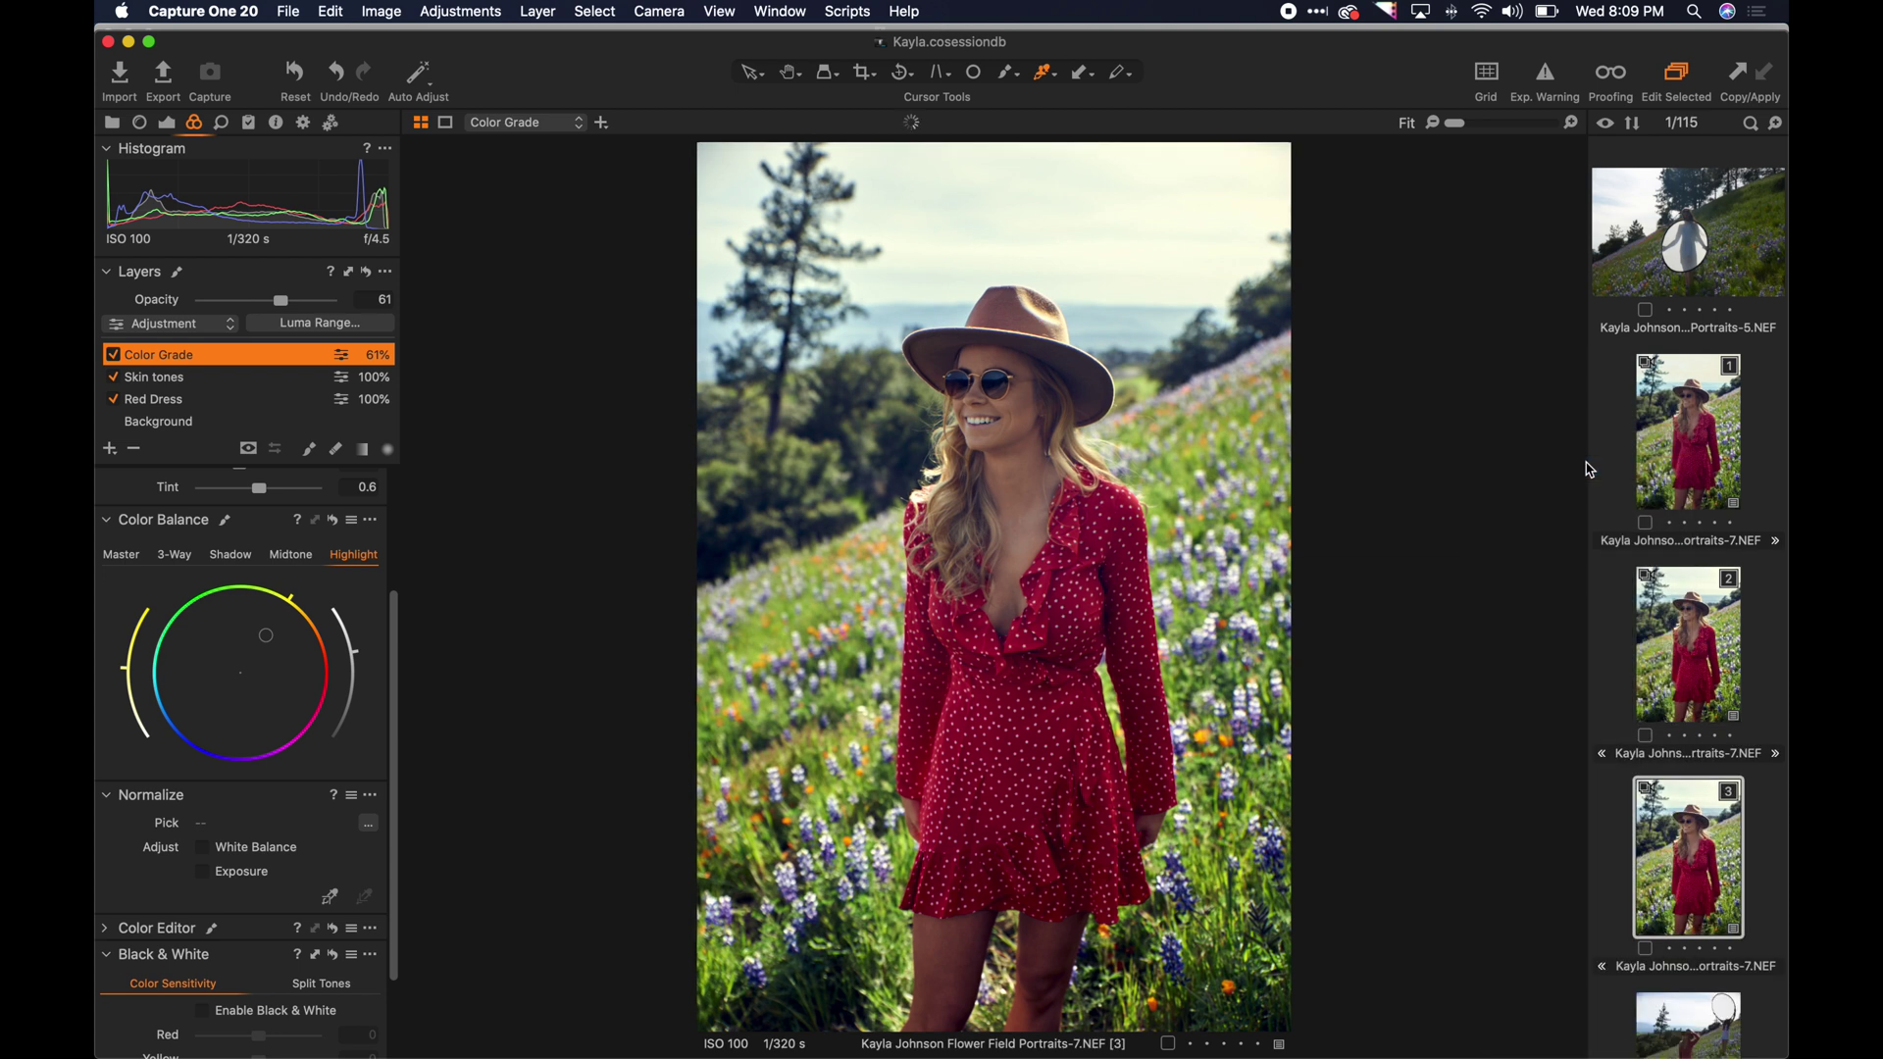
click(310, 84)
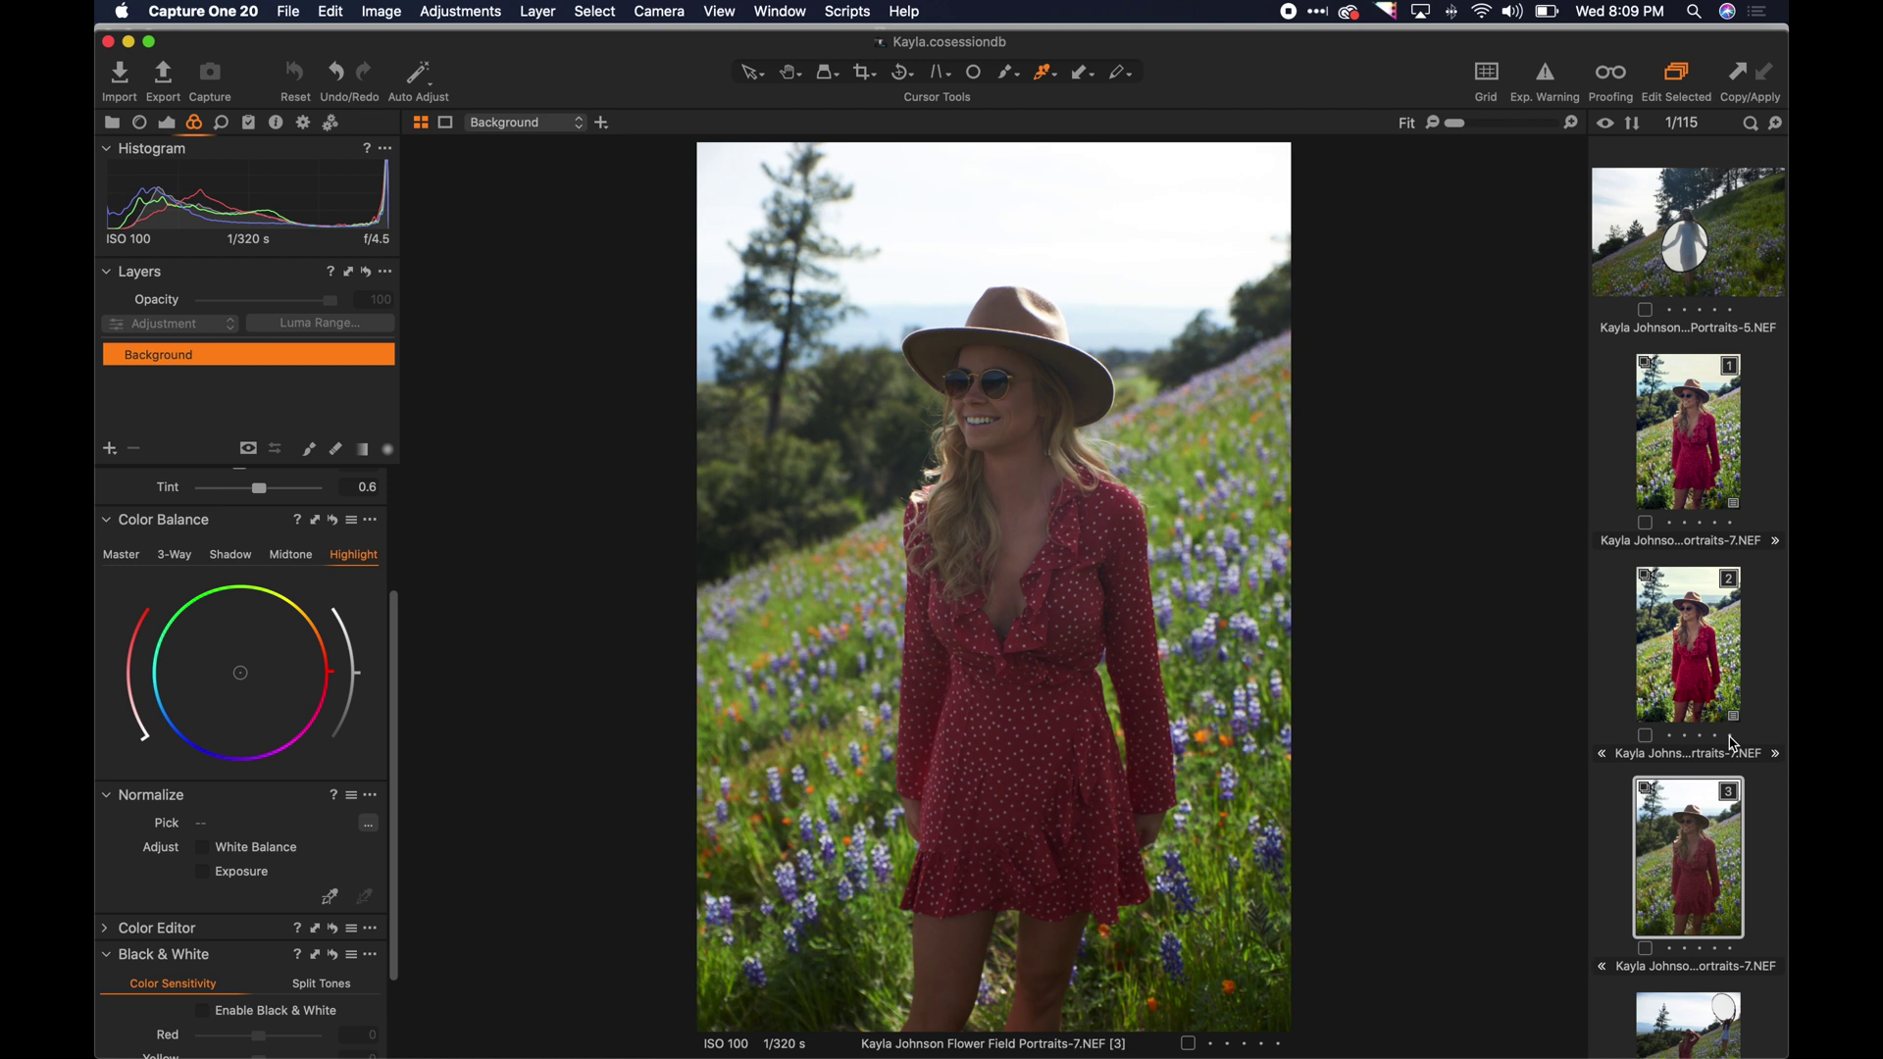
click(1687, 678)
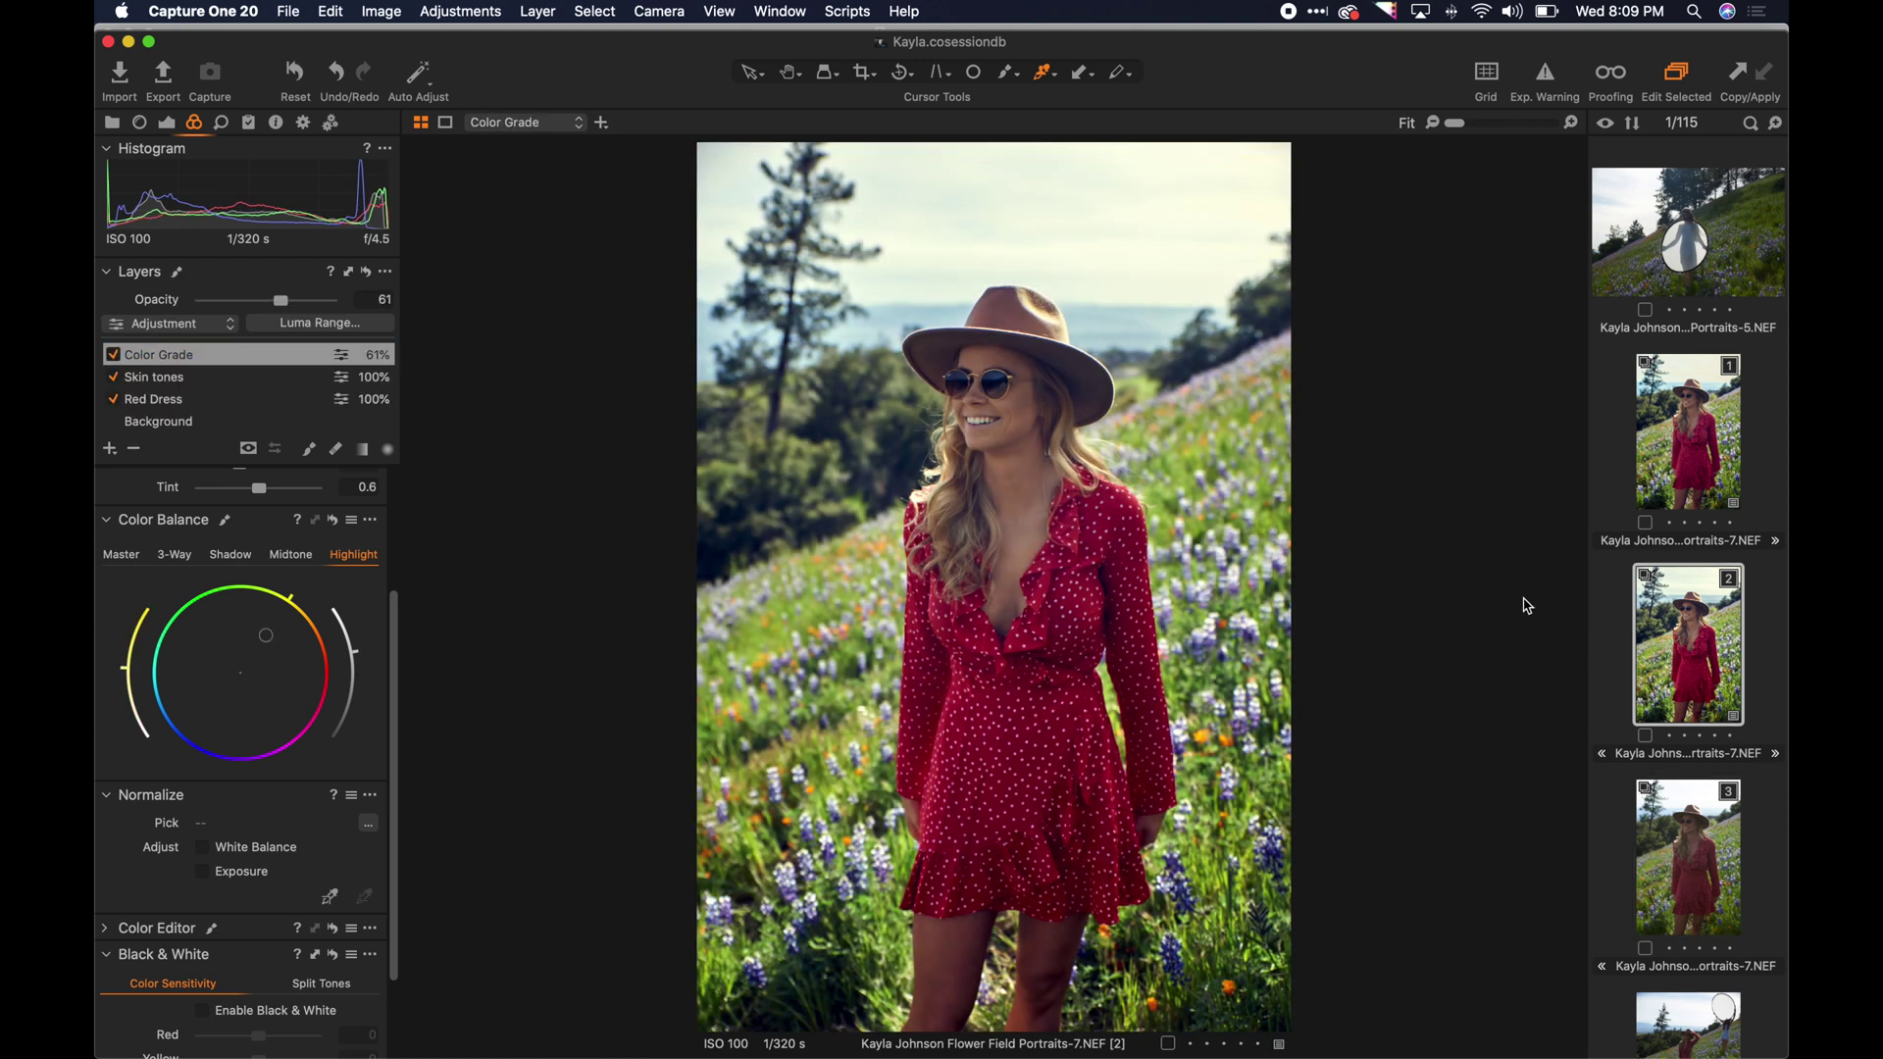